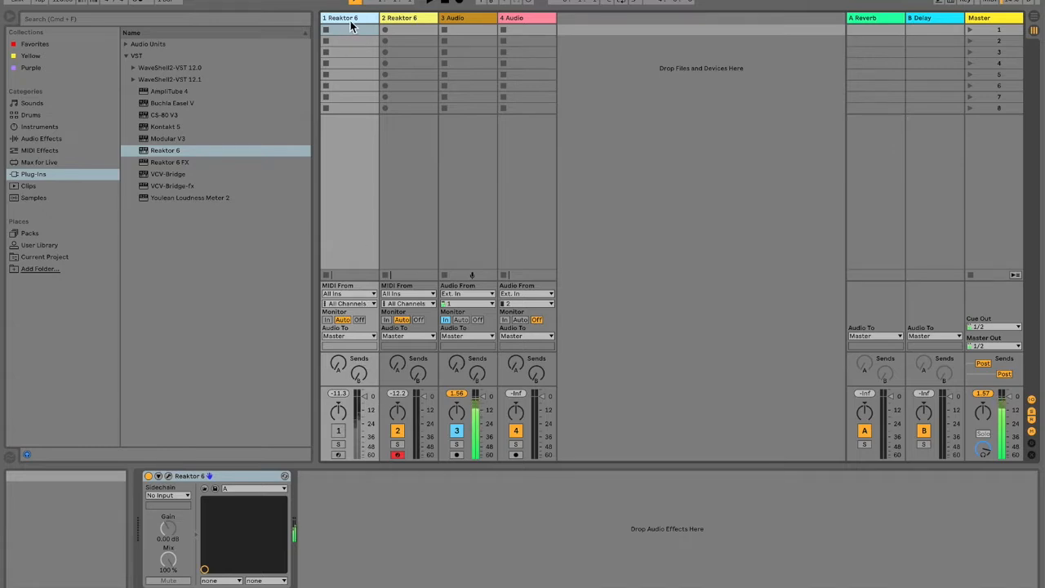
- Activate the first Reaktor 6 track and open its Reaktor 6 plug-in window
{"action": "left_click", "coordinate": [338, 432]}
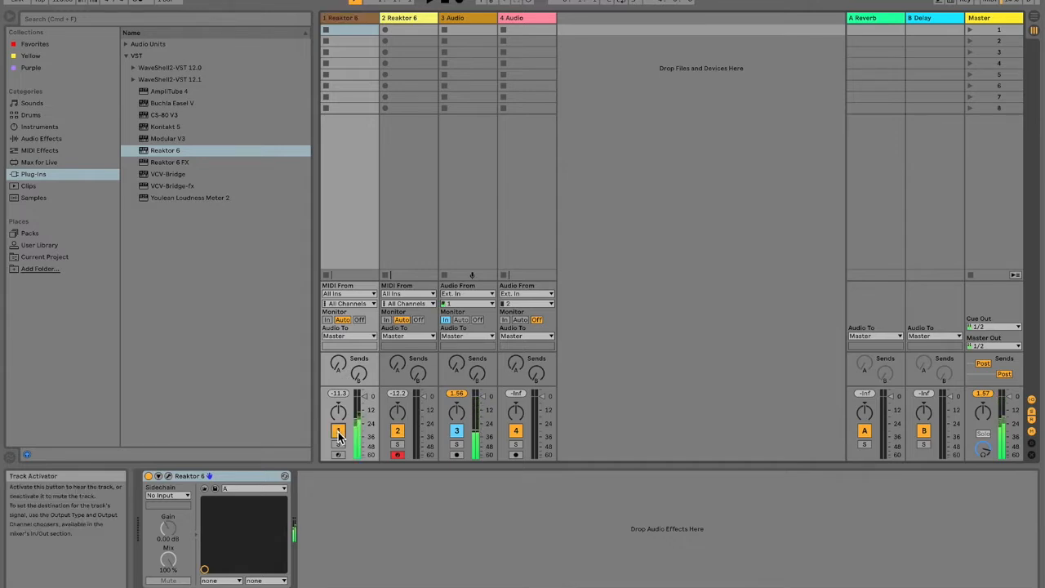
{"action": "left_click", "coordinate": [169, 477]}
{"action": "mouse_move", "coordinate": [670, 81]}
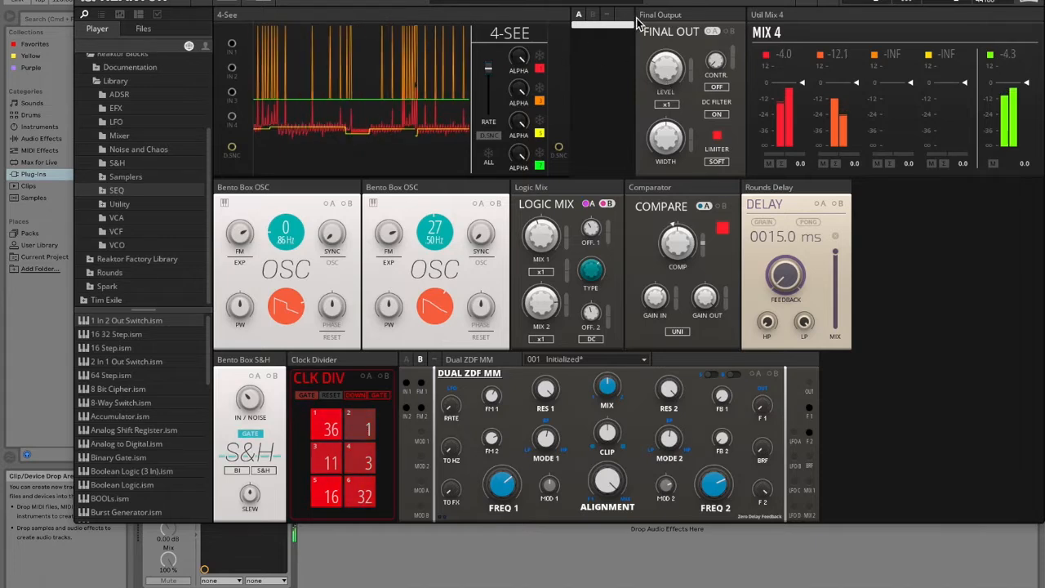
- Audition snapshots B and C of the patch, adjusting the Comparator's COMP knob while B is loaded
{"action": "left_click", "coordinate": [599, 2]}
{"action": "left_click", "coordinate": [479, 28]}
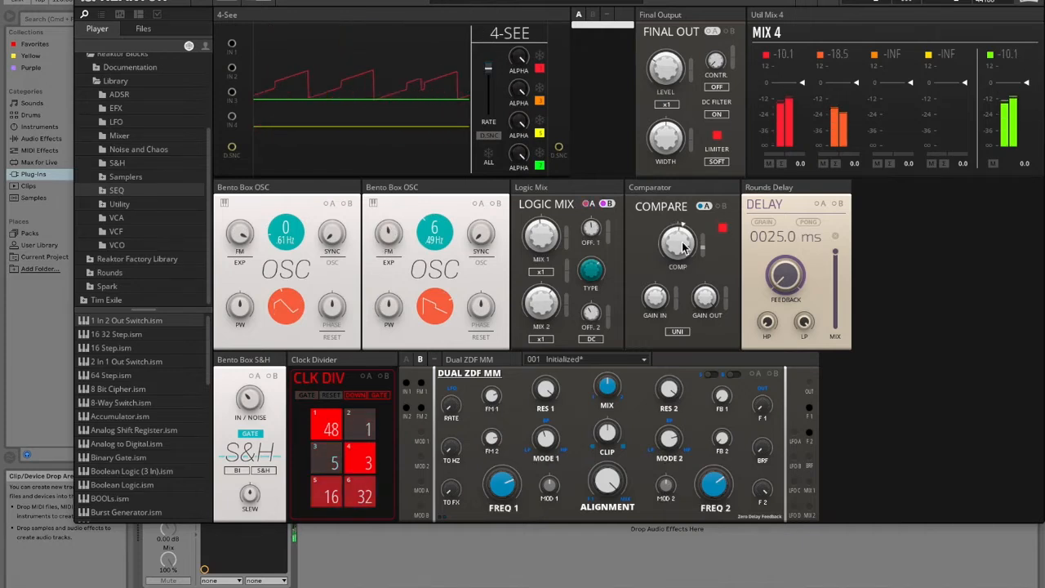
{"action": "left_click_drag", "start_coordinate": [685, 247], "coordinate": [686, 255]}
{"action": "left_click", "coordinate": [574, 1]}
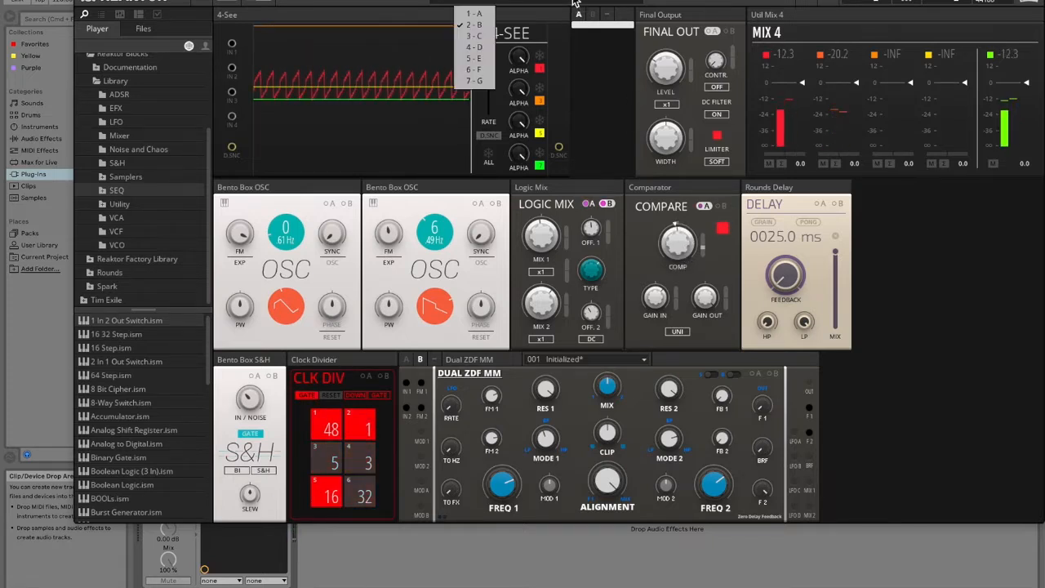
{"action": "left_click", "coordinate": [477, 36]}
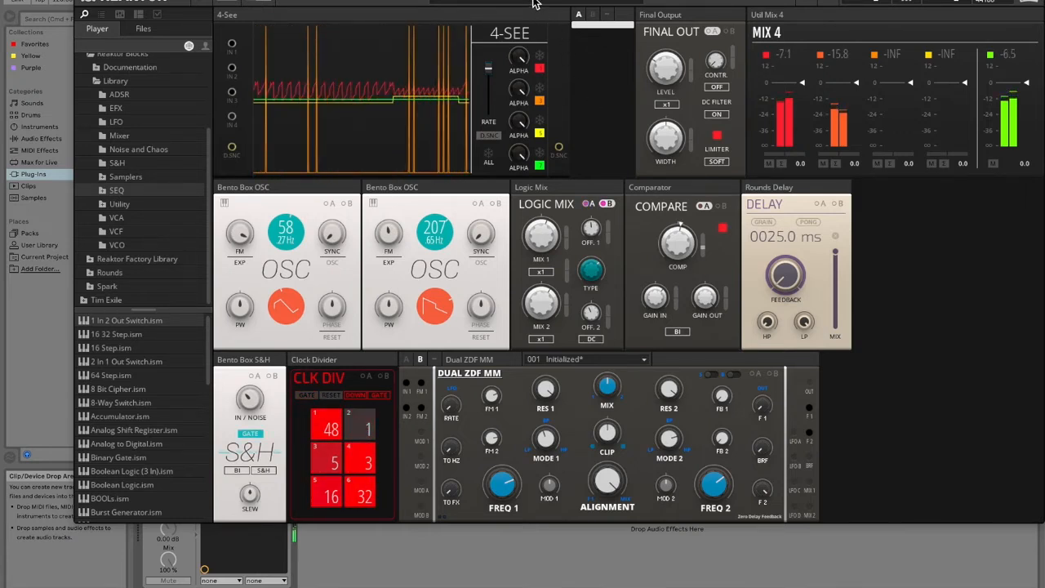
- Load snapshot D and set the Clock Divider's first division to 34
{"action": "left_click", "coordinate": [476, 36]}
{"action": "left_click", "coordinate": [479, 49]}
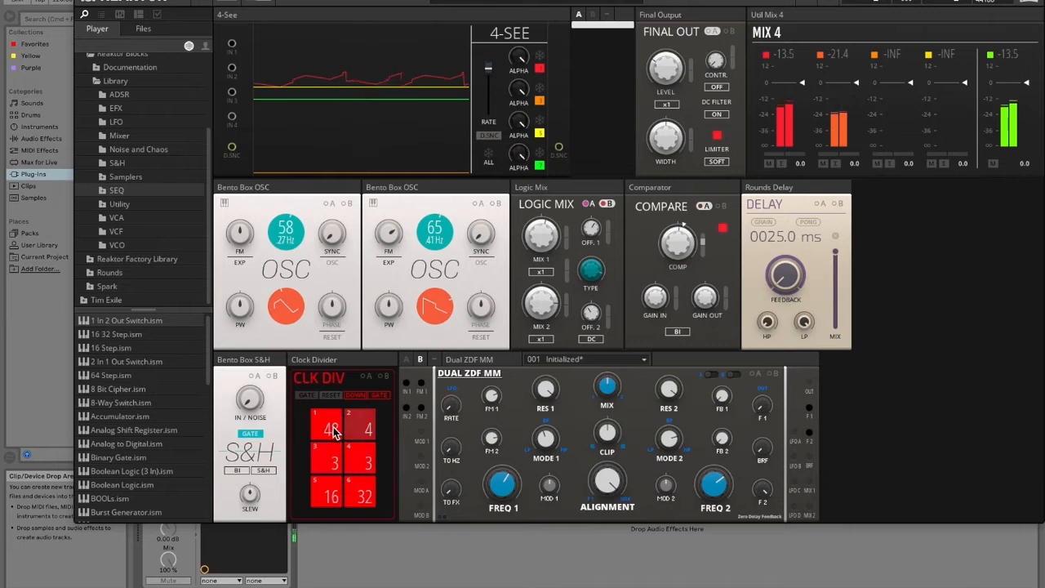
{"action": "left_click_drag", "start_coordinate": [332, 446], "coordinate": [334, 463]}
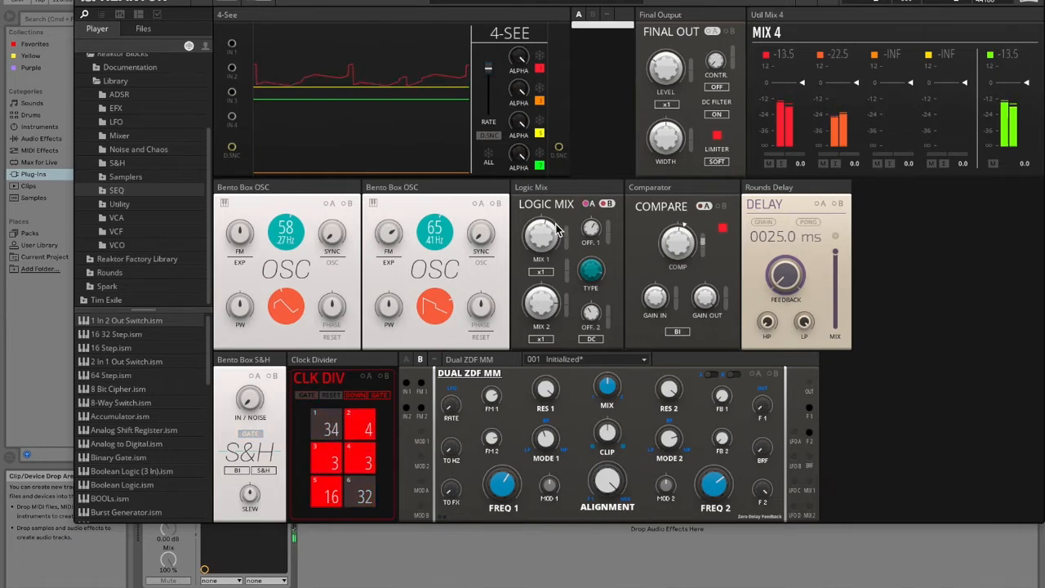
{"action": "mouse_move", "coordinate": [551, 215]}
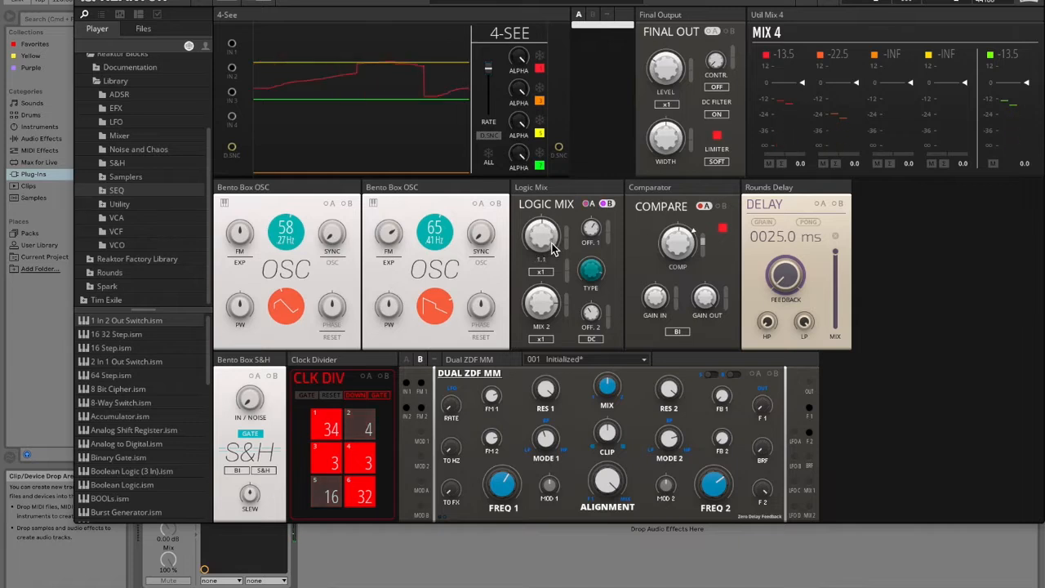
- Load snapshot E and adjust Logic Mix's MIX 1, MIX 2 to about 18.1 and OFF. 1 to about -4.6, and the Comparator's COMP
{"action": "left_click", "coordinate": [475, 47]}
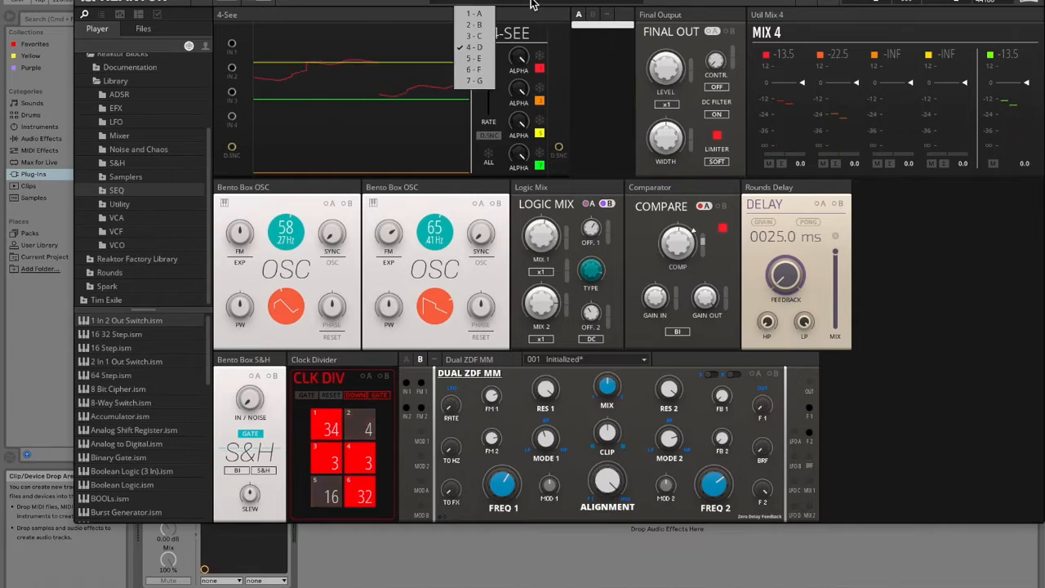
{"action": "left_click", "coordinate": [480, 59]}
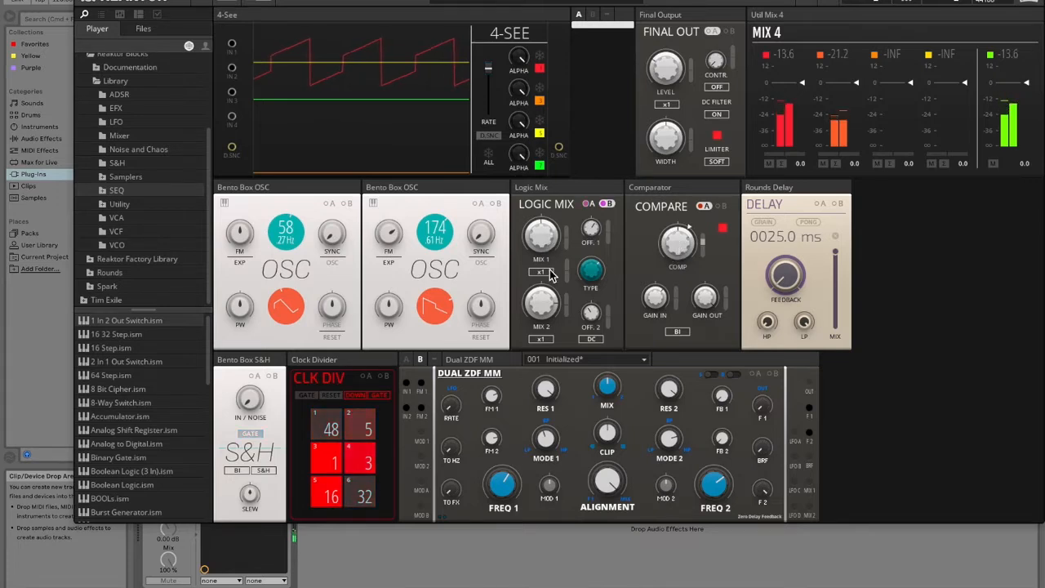
{"action": "left_click_drag", "start_coordinate": [549, 245], "coordinate": [550, 232]}
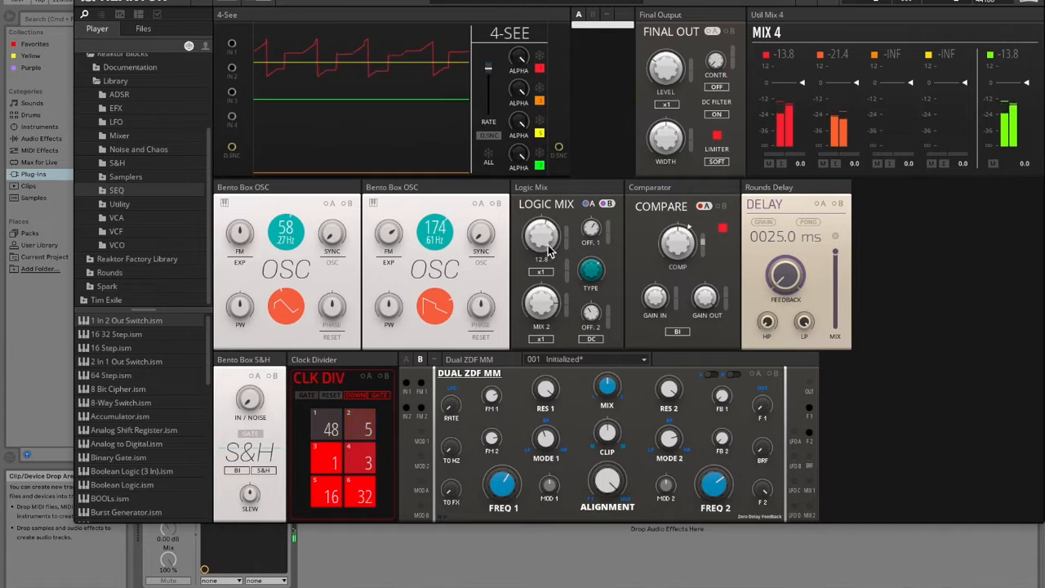
{"action": "left_click_drag", "start_coordinate": [550, 307], "coordinate": [554, 378]}
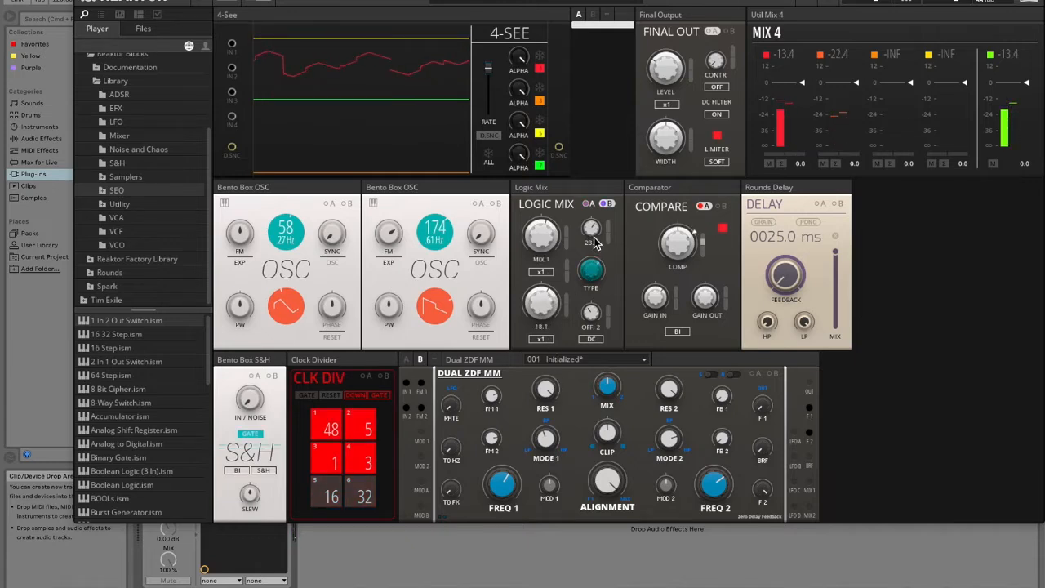
{"action": "left_click_drag", "start_coordinate": [595, 254], "coordinate": [597, 265]}
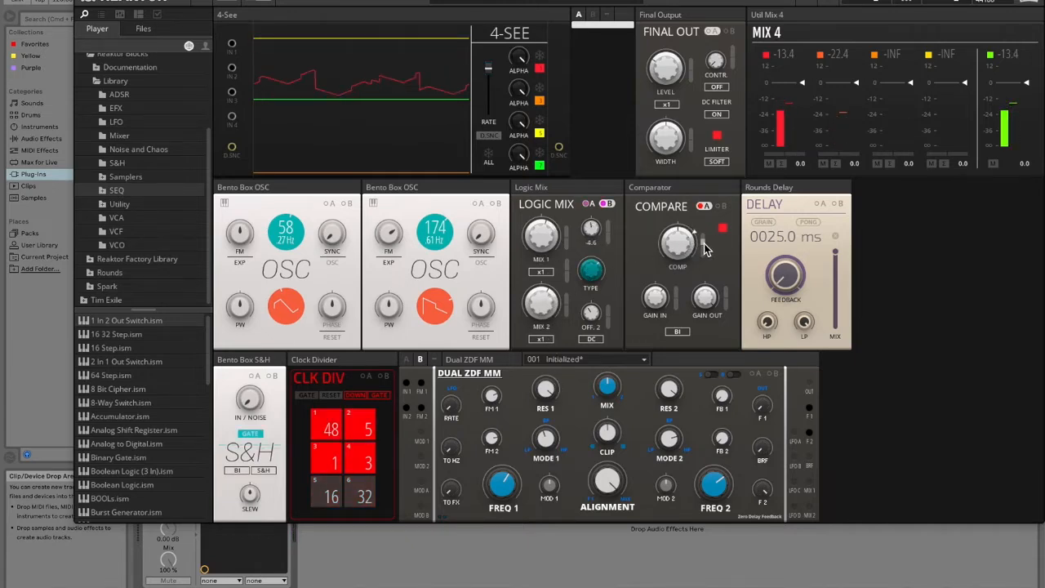
{"action": "left_click_drag", "start_coordinate": [685, 263], "coordinate": [690, 254]}
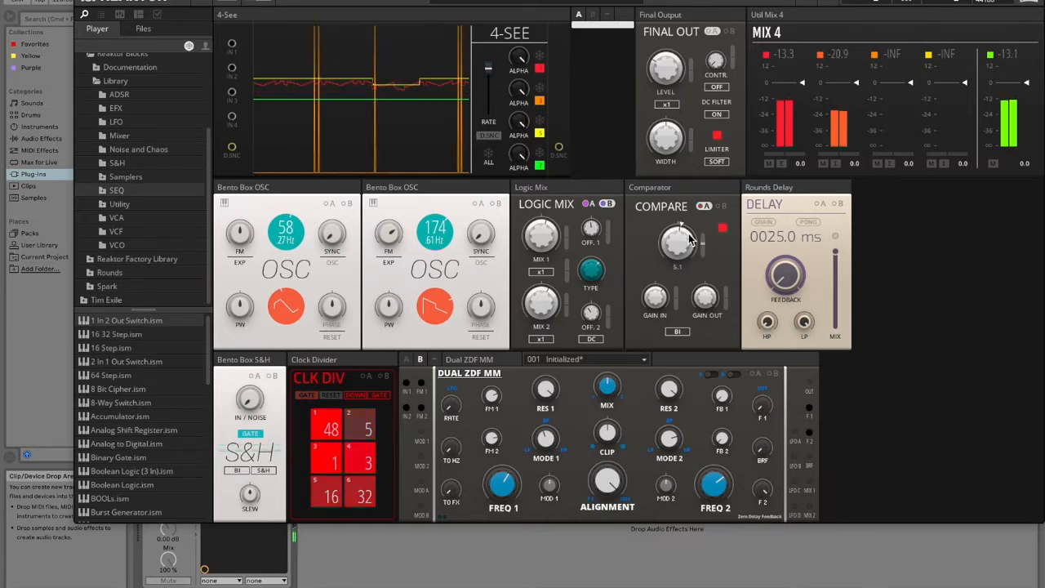
- Lower FREQ 1 and FREQ 2 and adjust FM 1 on the Dual ZDF MM filter, and tune the second oscillator to 58.27 Hz
{"action": "left_click", "coordinate": [472, 59]}
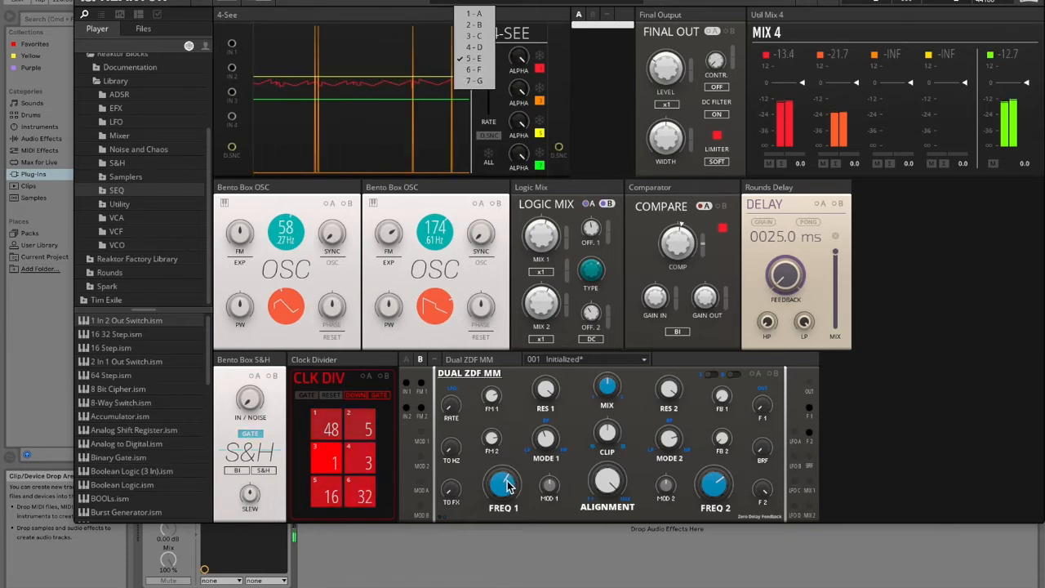
{"action": "left_click", "coordinate": [472, 72]}
{"action": "left_click_drag", "start_coordinate": [509, 488], "coordinate": [517, 515]}
{"action": "left_click_drag", "start_coordinate": [716, 484], "coordinate": [719, 524]}
{"action": "left_click_drag", "start_coordinate": [546, 390], "coordinate": [493, 375]}
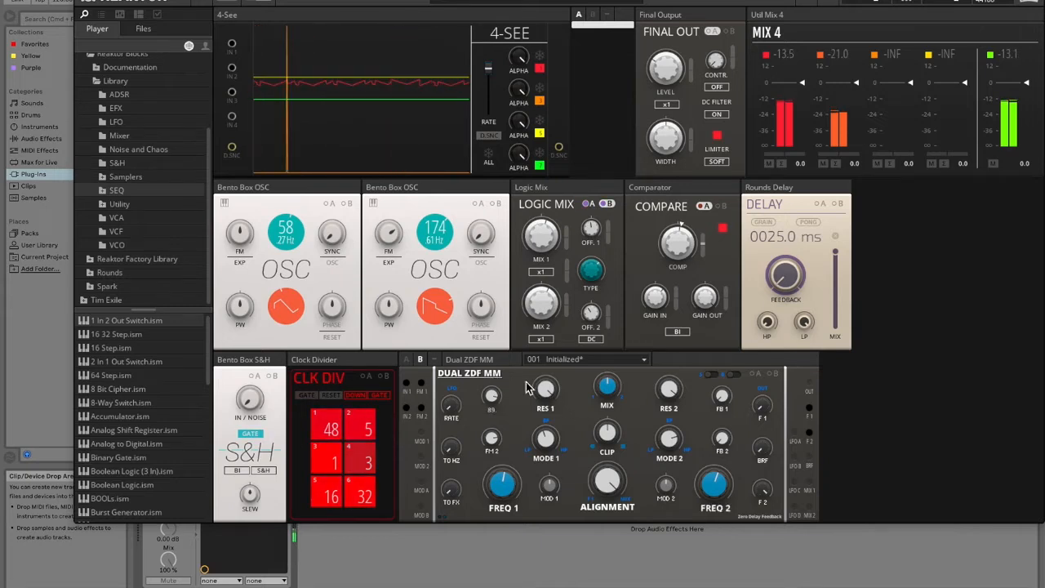
{"action": "left_click_drag", "start_coordinate": [445, 249], "coordinate": [447, 292]}
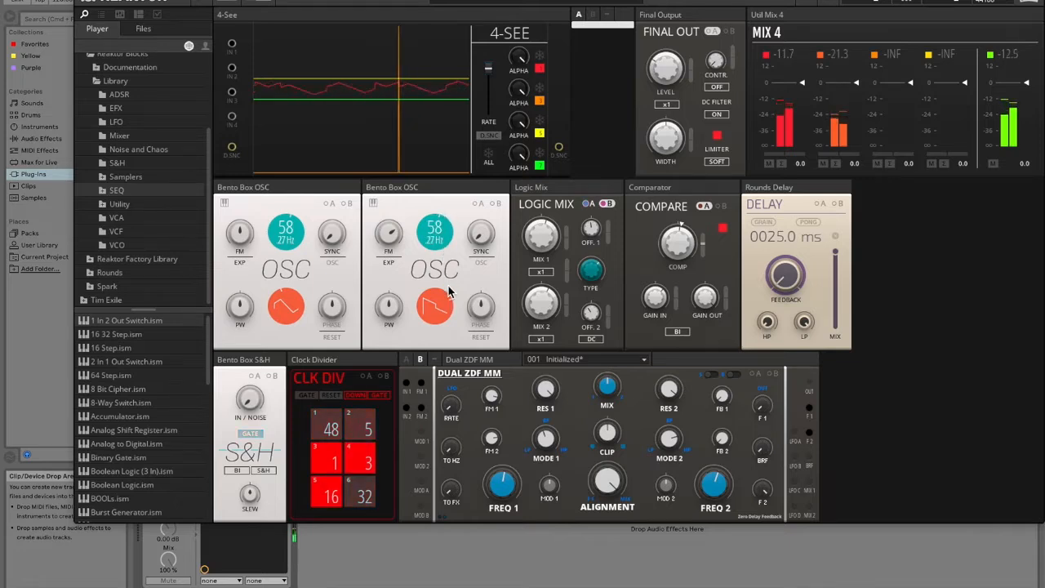
- Audition snapshots F and G of the patch, adjusting the Final Output LEVEL while G is loaded
{"action": "left_click", "coordinate": [514, 3]}
{"action": "left_click", "coordinate": [477, 71]}
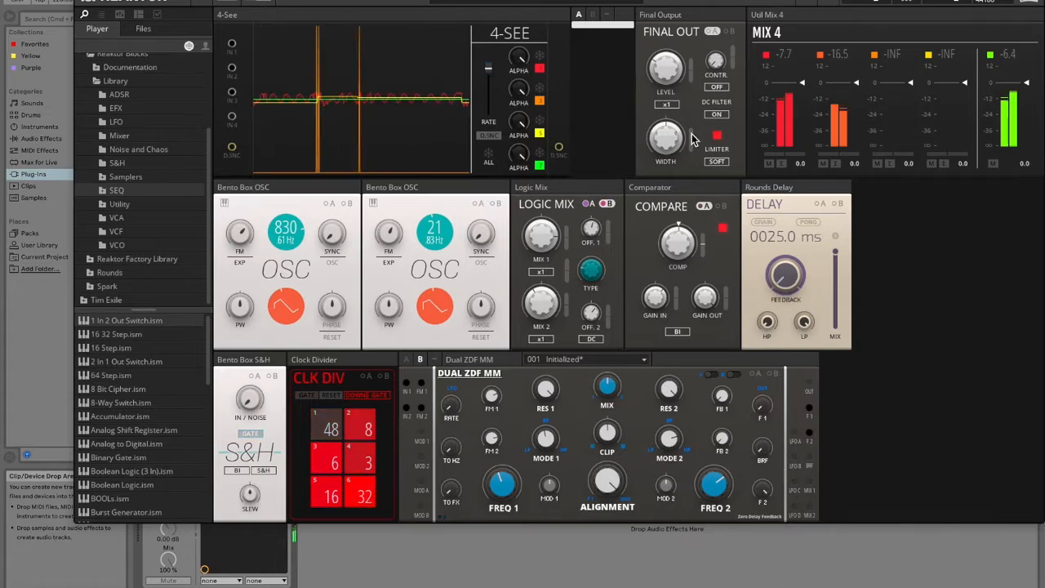
{"action": "left_click", "coordinate": [558, 2]}
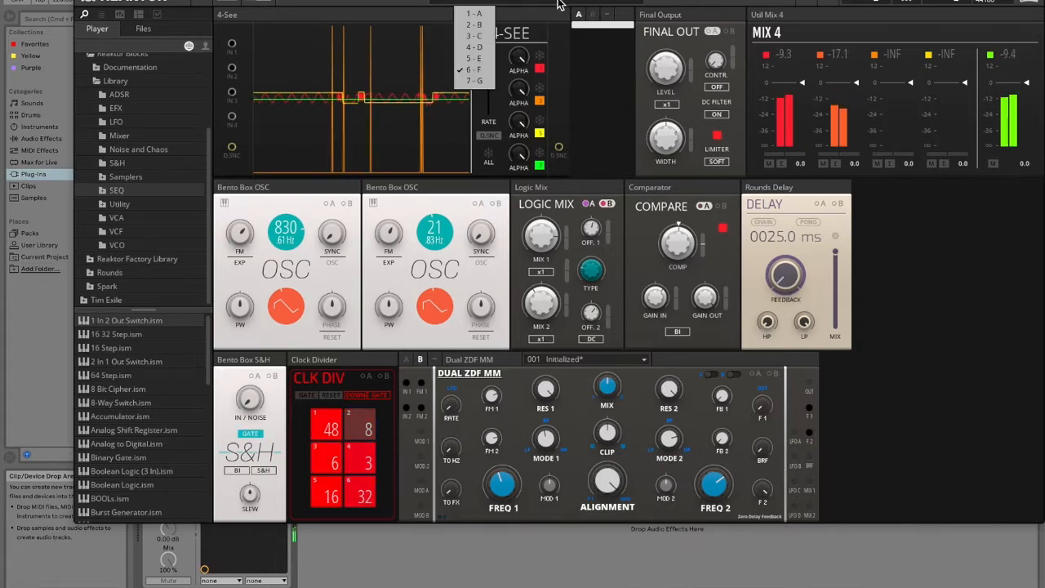
{"action": "left_click", "coordinate": [481, 81]}
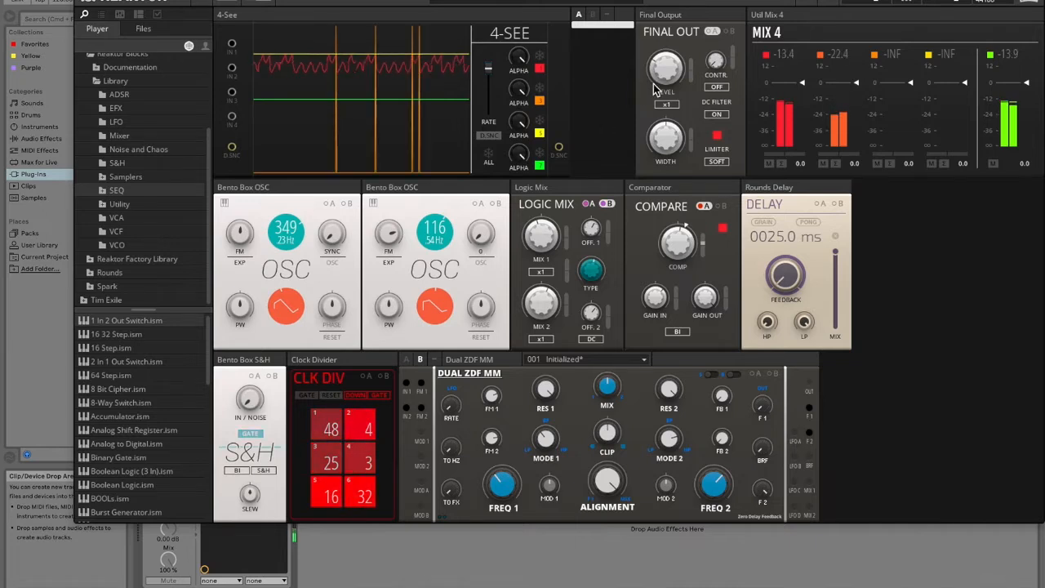
{"action": "left_click_drag", "start_coordinate": [672, 76], "coordinate": [673, 83]}
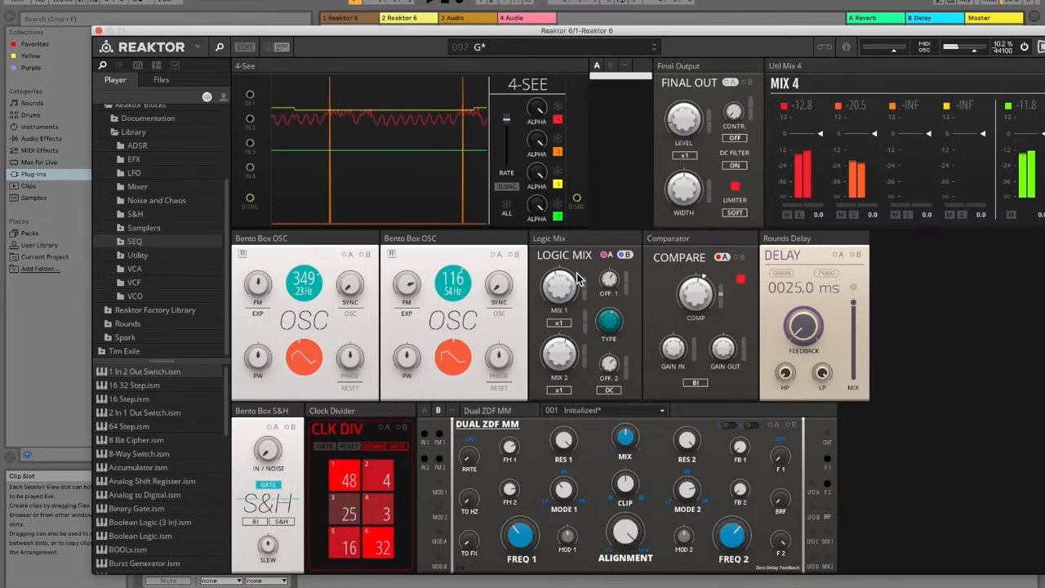
- Close the Reaktor 6 window and deactivate the first Reaktor 6 track
{"action": "left_click", "coordinate": [98, 31]}
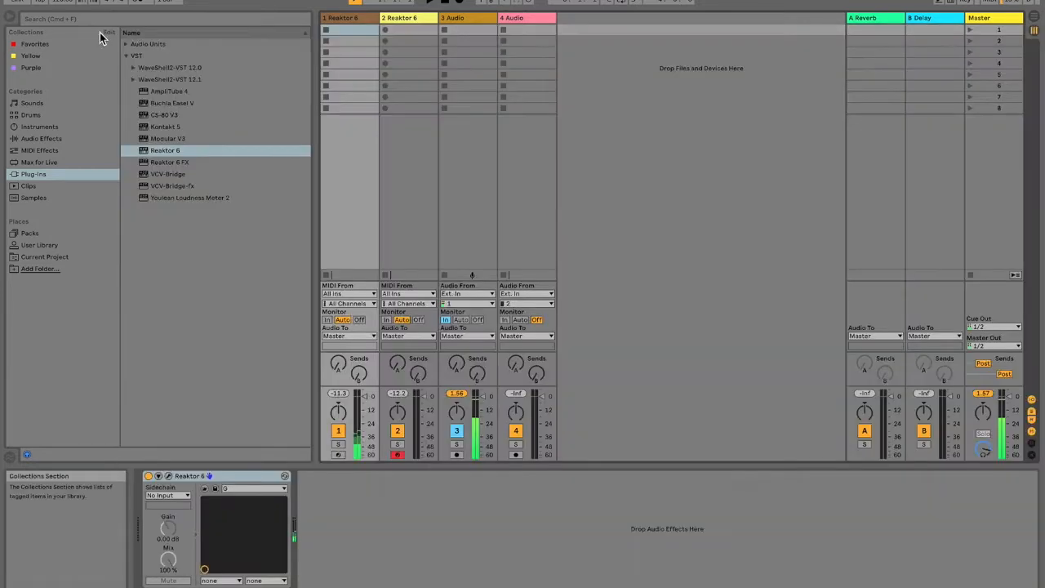
{"action": "left_click", "coordinate": [339, 431]}
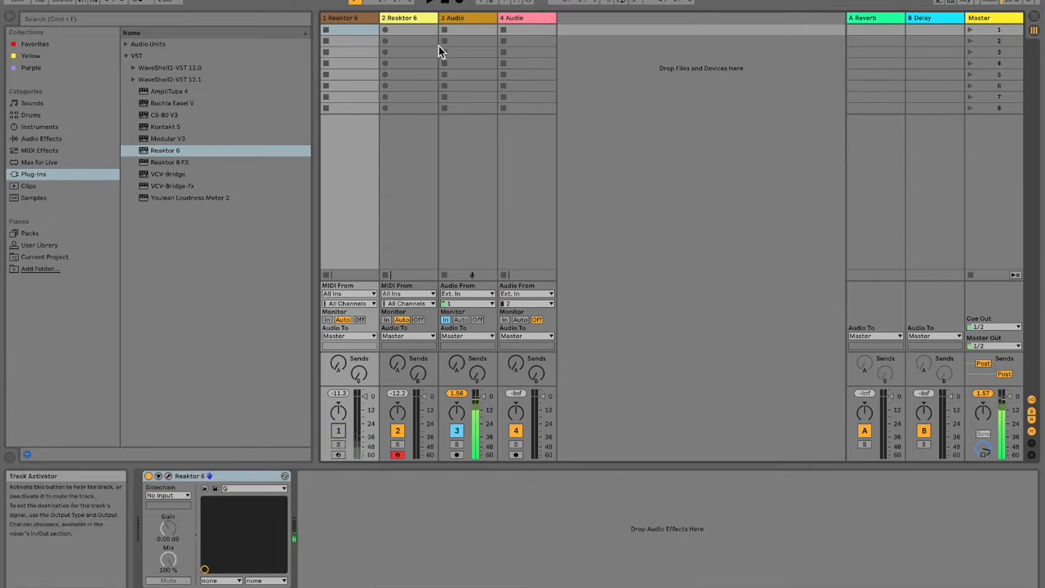
- Open the second track's Reaktor 6 window, then reposition and widen it to fill the screen's width
{"action": "left_click", "coordinate": [384, 21]}
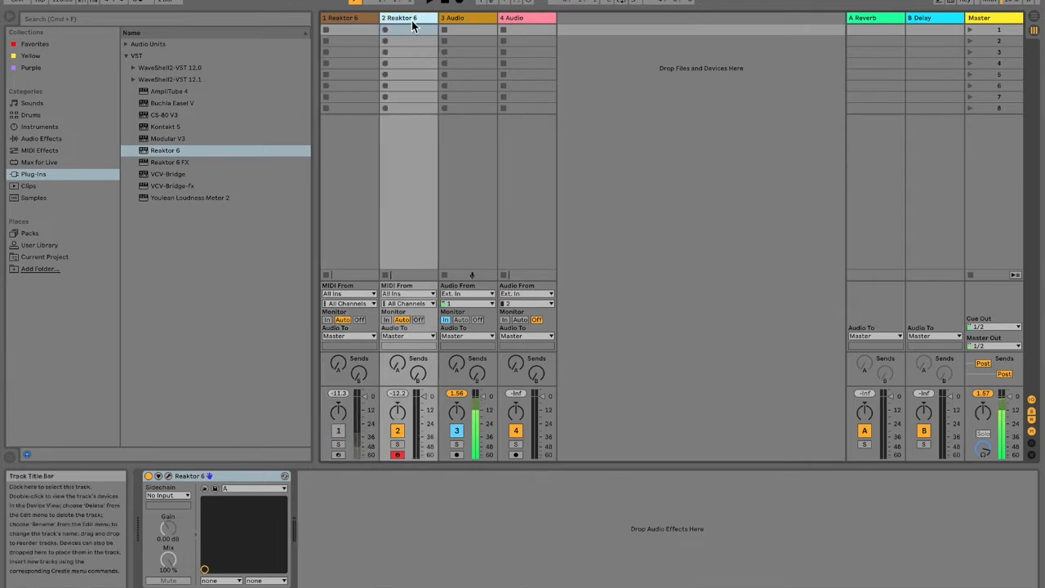
{"action": "left_click", "coordinate": [169, 477]}
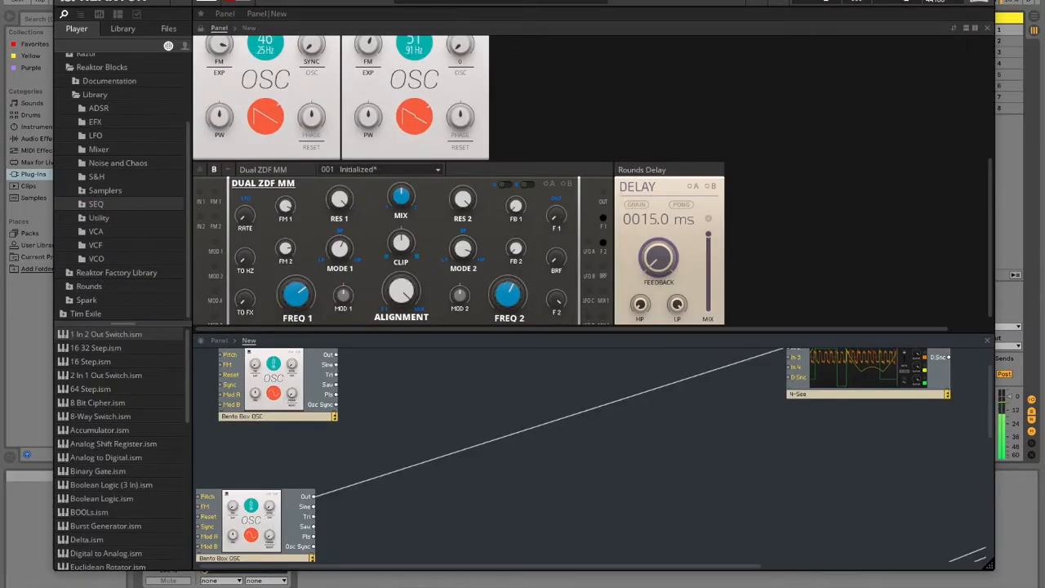
{"action": "left_click_drag", "start_coordinate": [455, 4], "coordinate": [409, 4]}
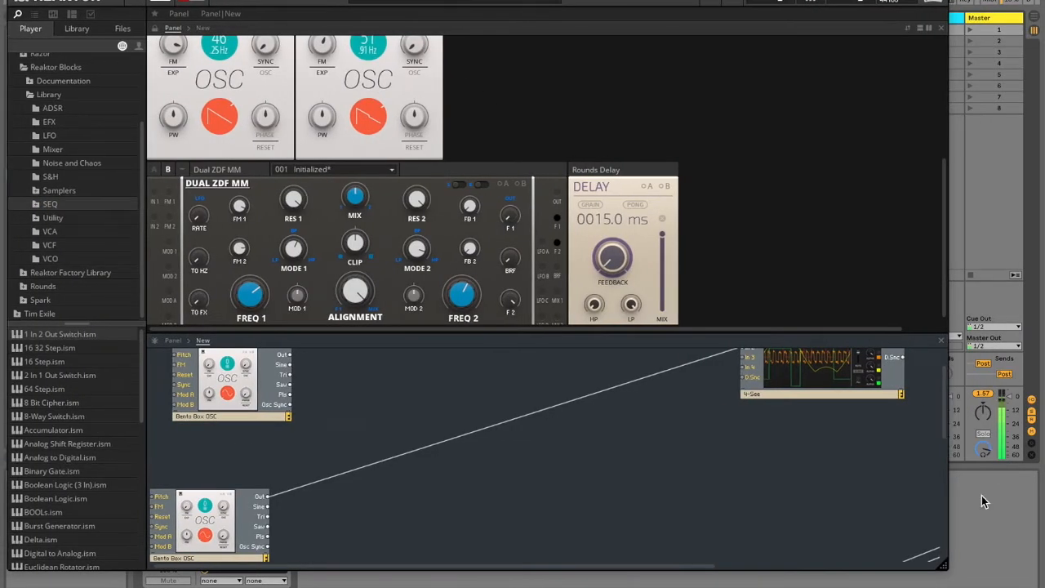
{"action": "left_click_drag", "start_coordinate": [945, 565], "coordinate": [1037, 570]}
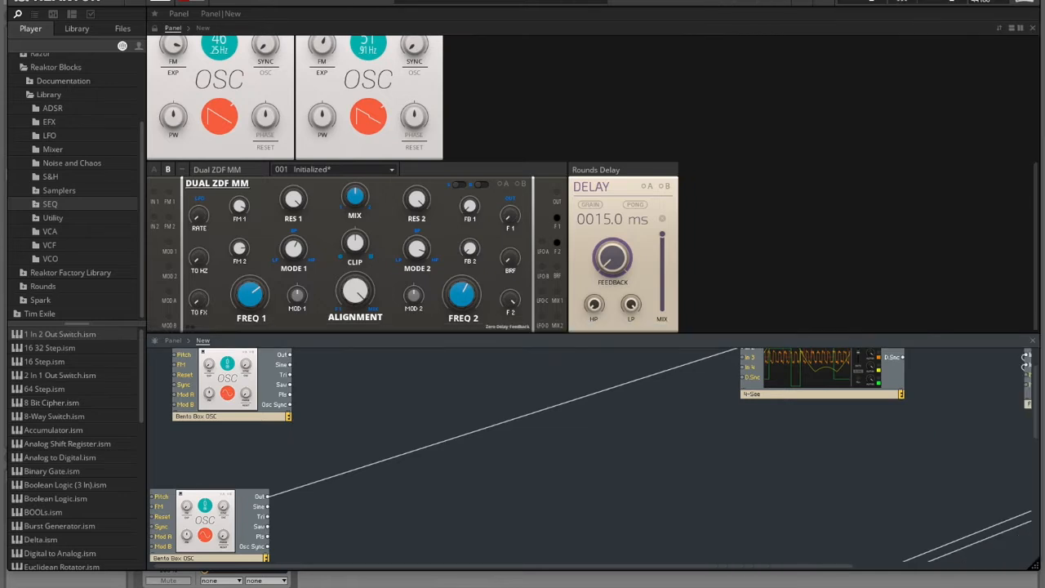
- Enlarge the structure view by shrinking the panel view above it
{"action": "scroll", "coordinate": [692, 445], "scroll_direction": "down", "scroll_amount": 2}
{"action": "scroll", "coordinate": [692, 445], "scroll_direction": "up", "scroll_amount": 3}
{"action": "left_click_drag", "start_coordinate": [691, 336], "coordinate": [688, 159]}
- Delete the wire from the lower Bento Box OSC's Out to the 4-See's In 2 and reposition the 4-See block
{"action": "left_click_drag", "start_coordinate": [804, 211], "coordinate": [653, 262]}
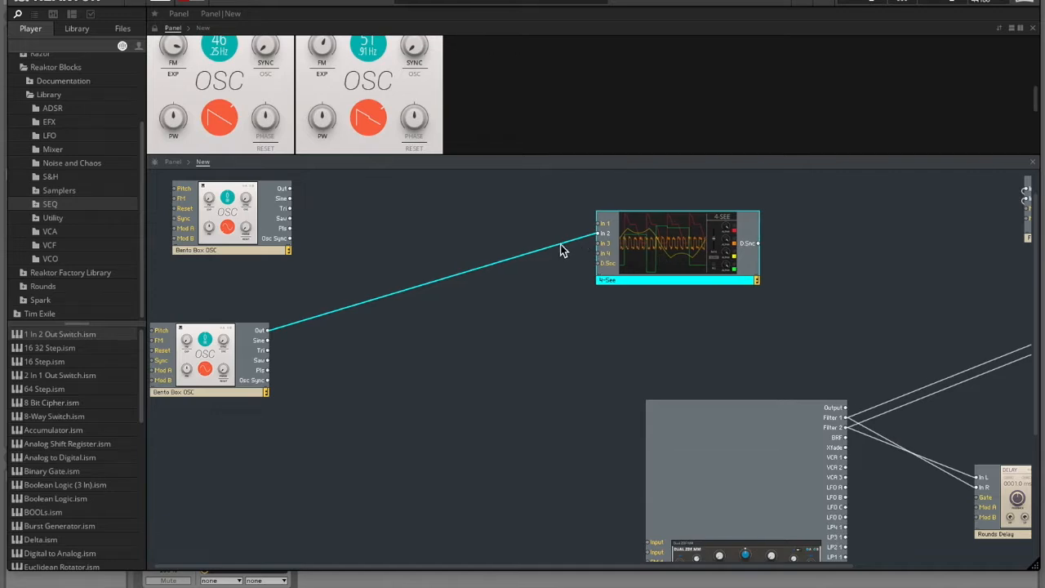
{"action": "left_click", "coordinate": [522, 260]}
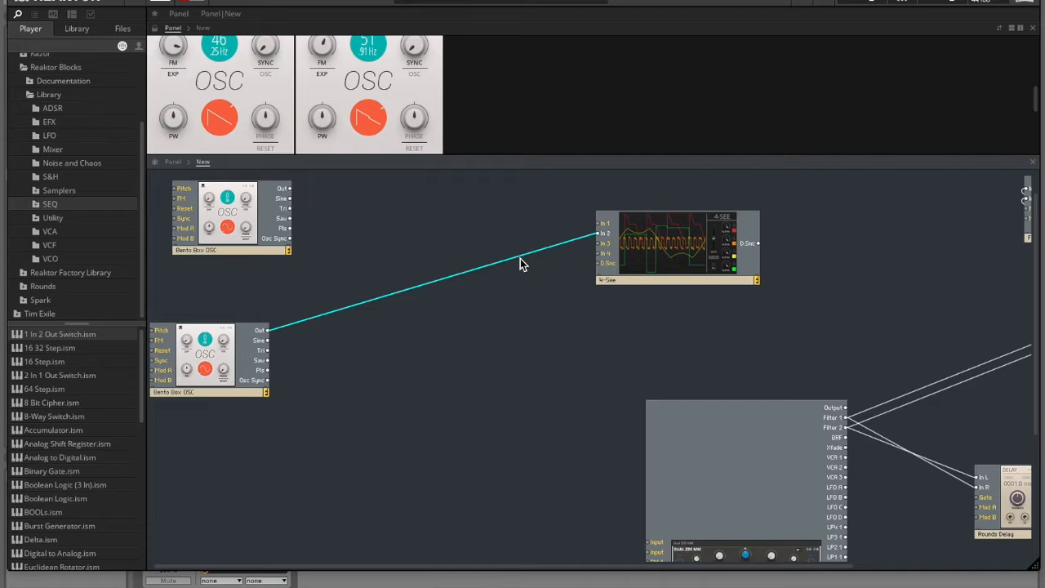
{"action": "key", "text": "Delete"}
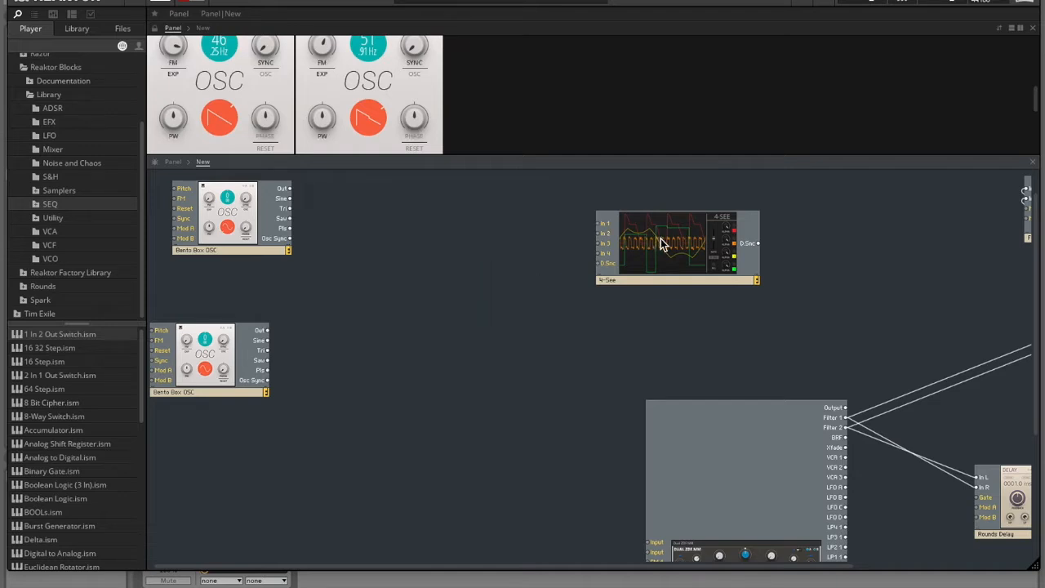
{"action": "left_click_drag", "start_coordinate": [702, 247], "coordinate": [746, 250]}
- Rearrange the structure with the Dual ZDF MM filter just below the 4-See and the Rounds Delay between the filter and the Util Mix 4
{"action": "scroll", "coordinate": [743, 308], "scroll_direction": "down", "scroll_amount": 1}
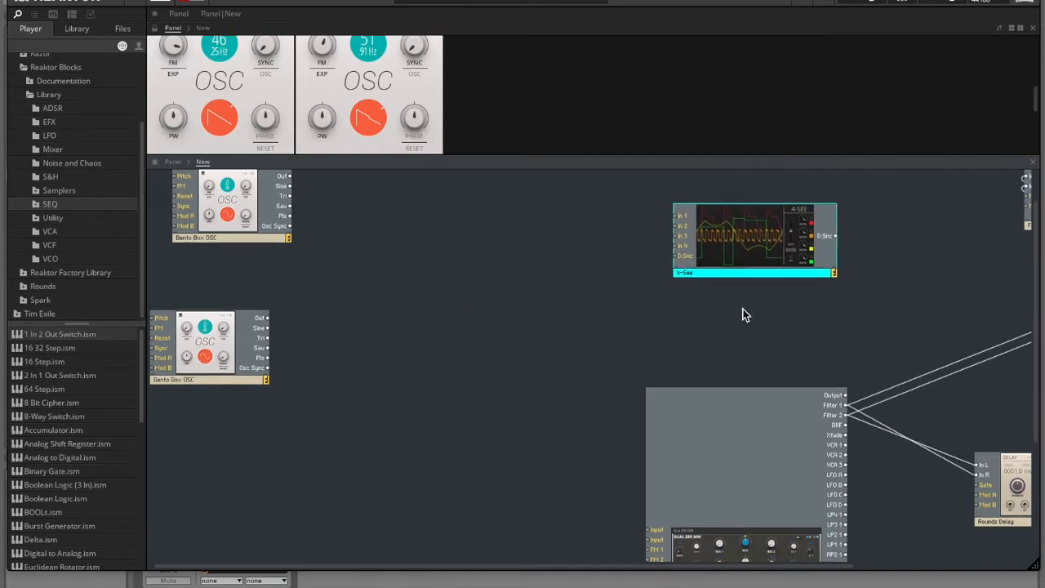
{"action": "left_click_drag", "start_coordinate": [715, 452], "coordinate": [679, 384]}
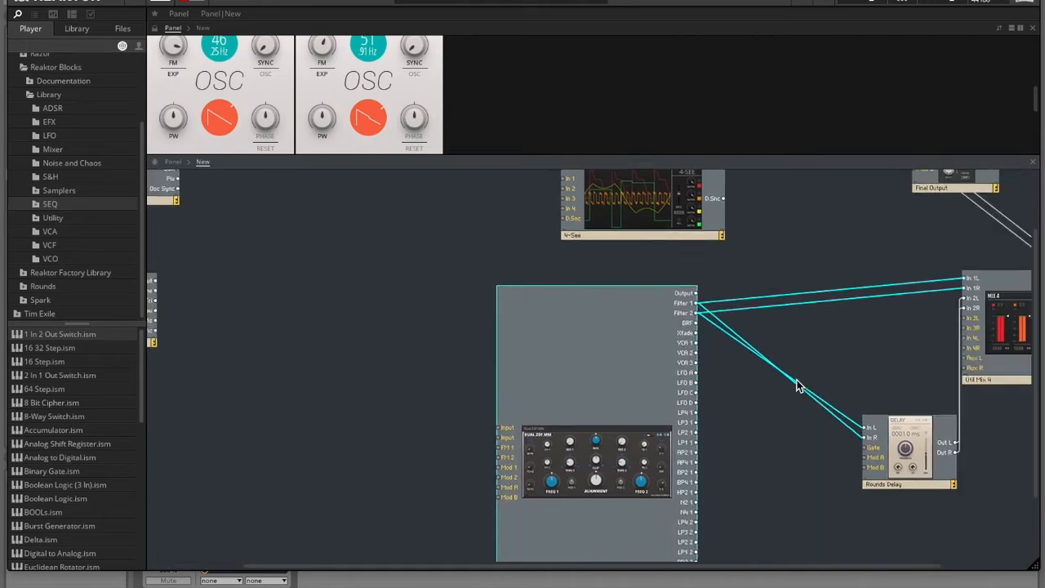
{"action": "scroll", "coordinate": [798, 385], "scroll_direction": "right", "scroll_amount": 1}
{"action": "left_click_drag", "start_coordinate": [811, 456], "coordinate": [751, 402]}
{"action": "left_click_drag", "start_coordinate": [498, 347], "coordinate": [566, 348]}
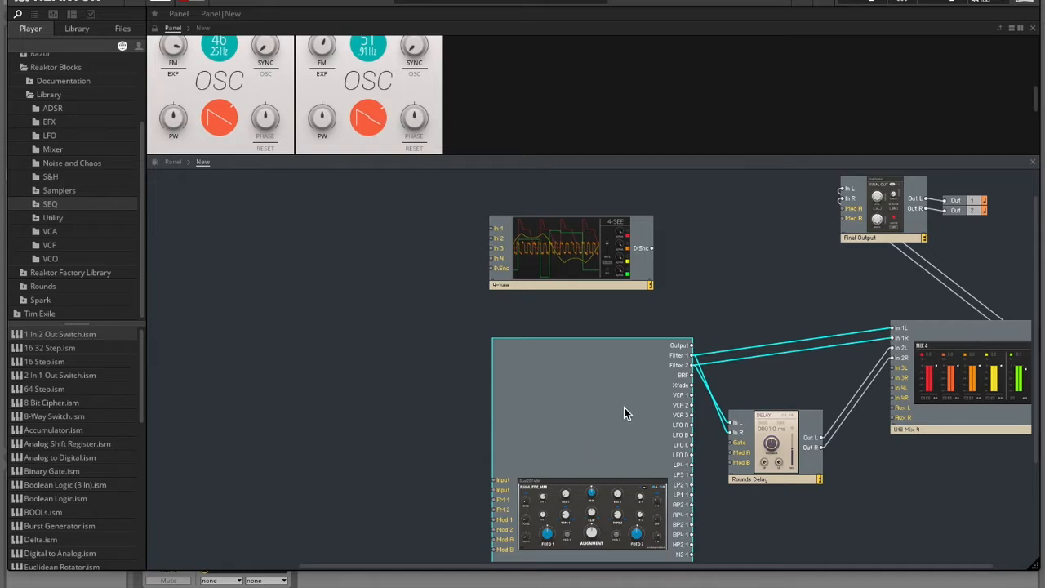
{"action": "left_click_drag", "start_coordinate": [633, 425], "coordinate": [603, 382]}
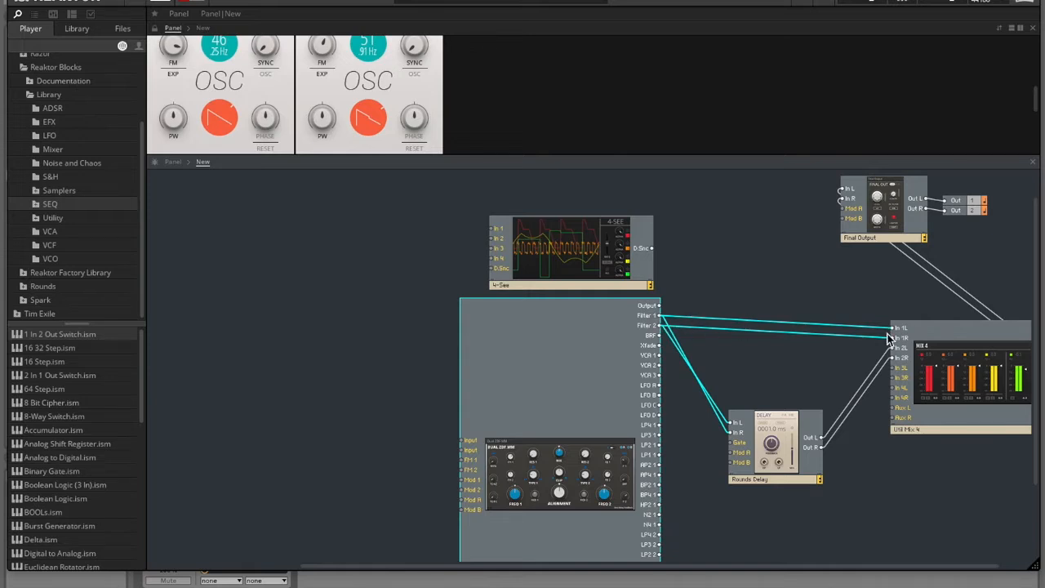
{"action": "left_click_drag", "start_coordinate": [794, 467], "coordinate": [807, 424]}
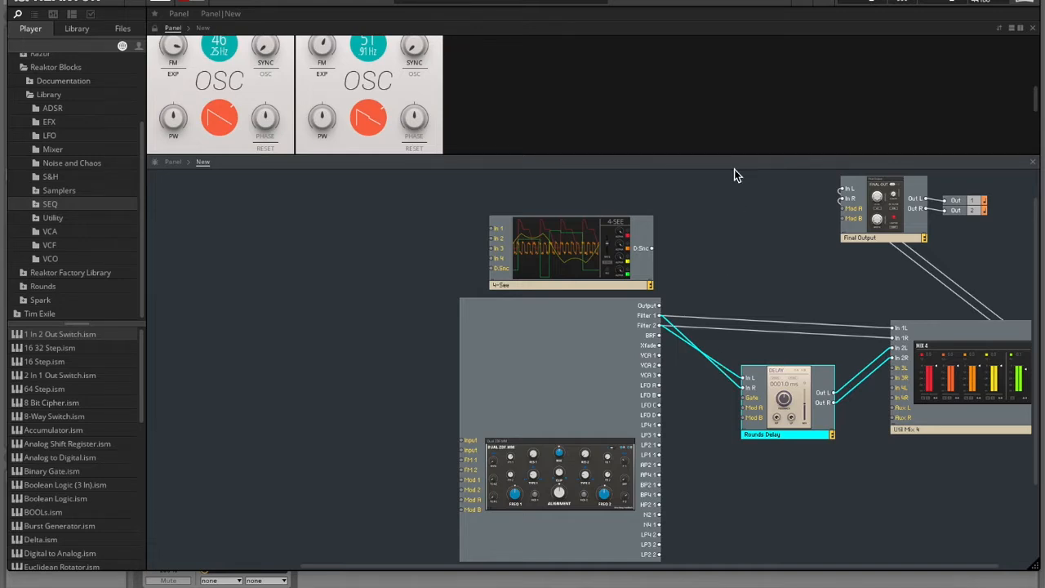
- Stack the two Bento Box OSC blocks one above the other, left of the 4-See, with a small gap between them
{"action": "left_click_drag", "start_coordinate": [700, 155], "coordinate": [716, 326]}
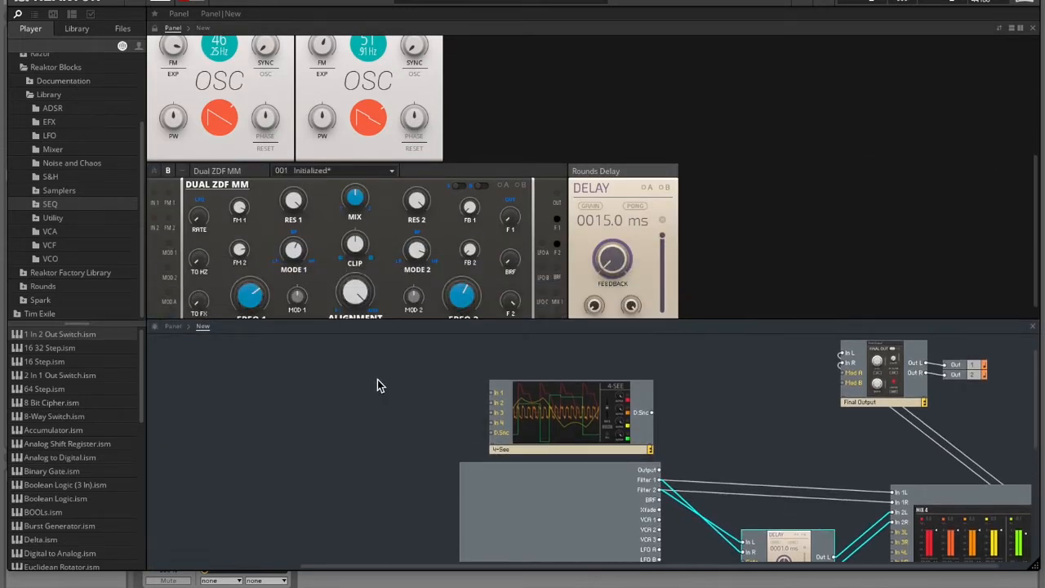
{"action": "scroll", "coordinate": [331, 408], "scroll_direction": "left", "scroll_amount": 4}
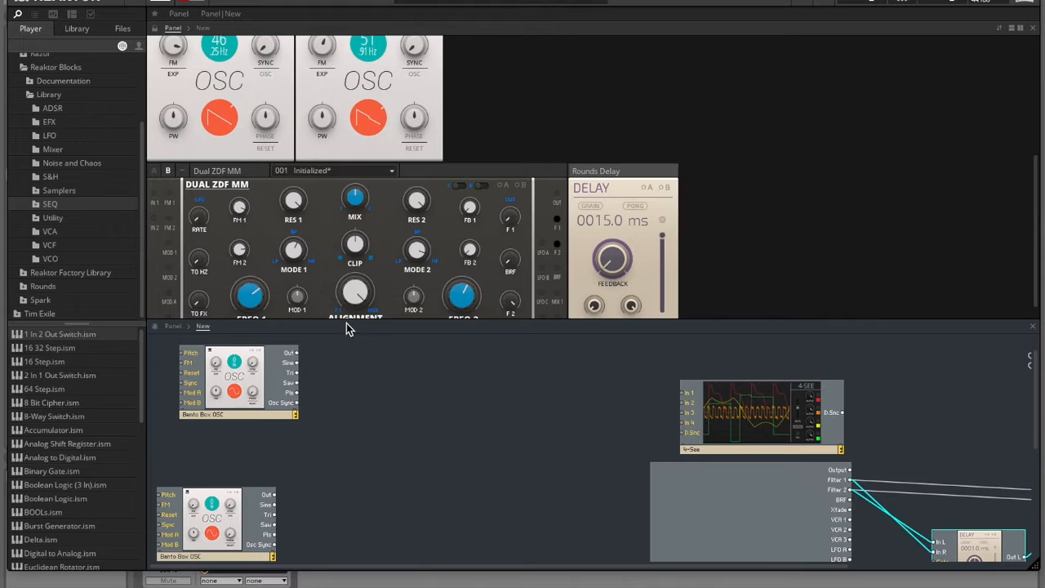
{"action": "left_click_drag", "start_coordinate": [349, 325], "coordinate": [330, 231]}
{"action": "left_click_drag", "start_coordinate": [232, 424], "coordinate": [235, 353]}
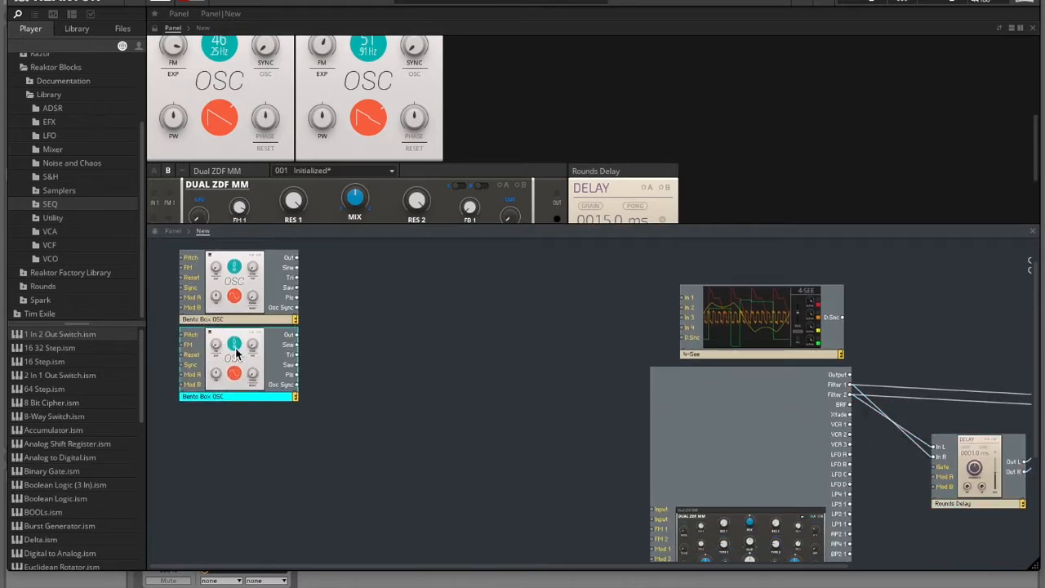
{"action": "scroll", "coordinate": [225, 161], "scroll_direction": "up", "scroll_amount": 2}
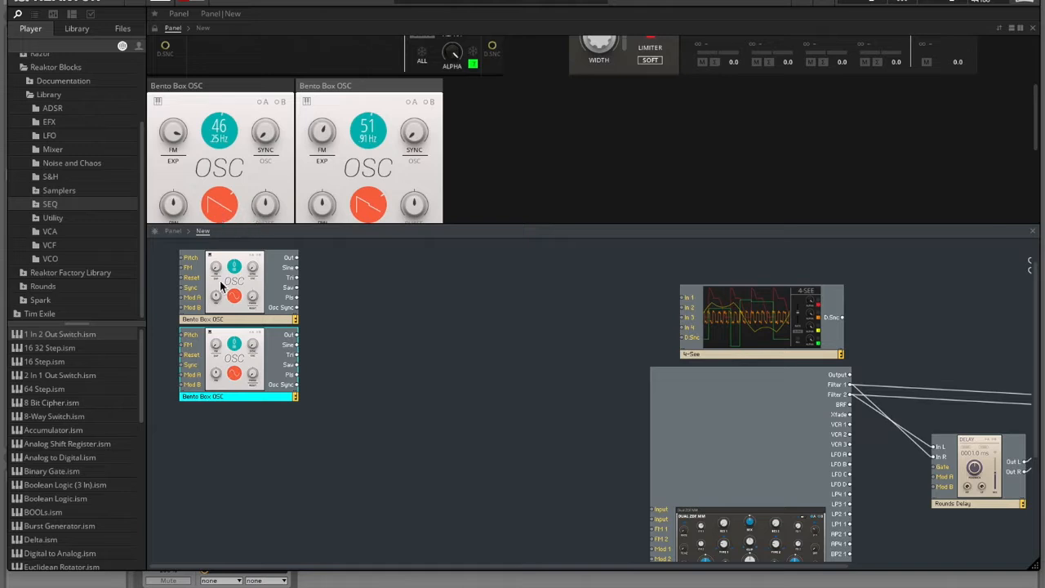
{"action": "left_click", "coordinate": [237, 366]}
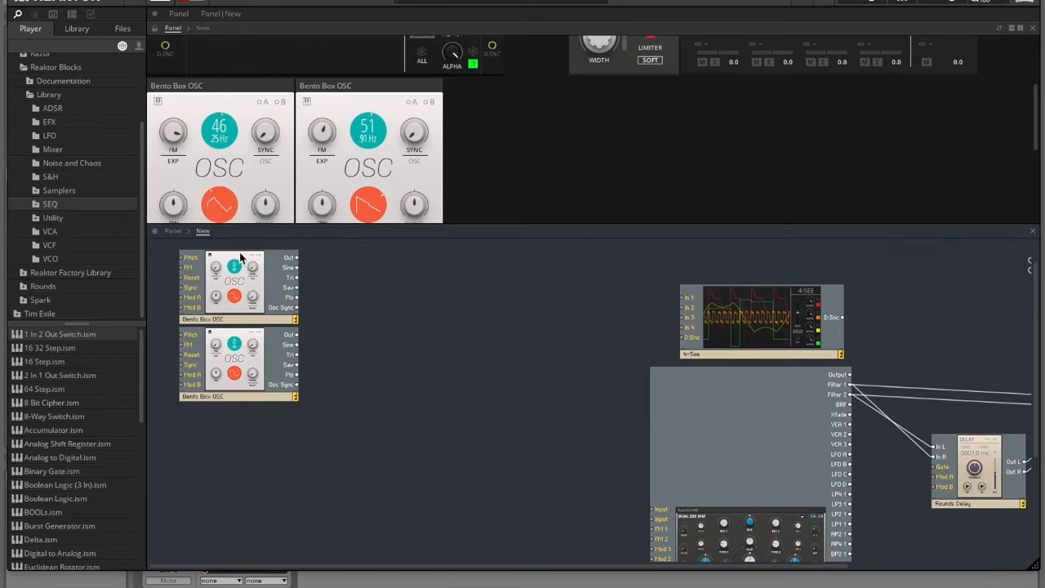
{"action": "left_click_drag", "start_coordinate": [247, 393], "coordinate": [250, 432]}
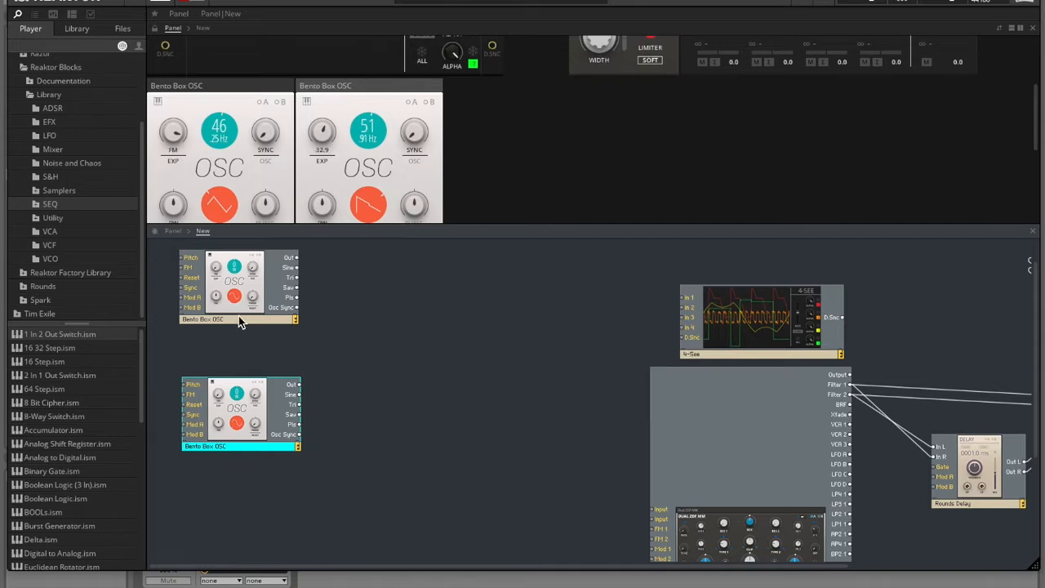
{"action": "left_click_drag", "start_coordinate": [245, 317], "coordinate": [249, 353]}
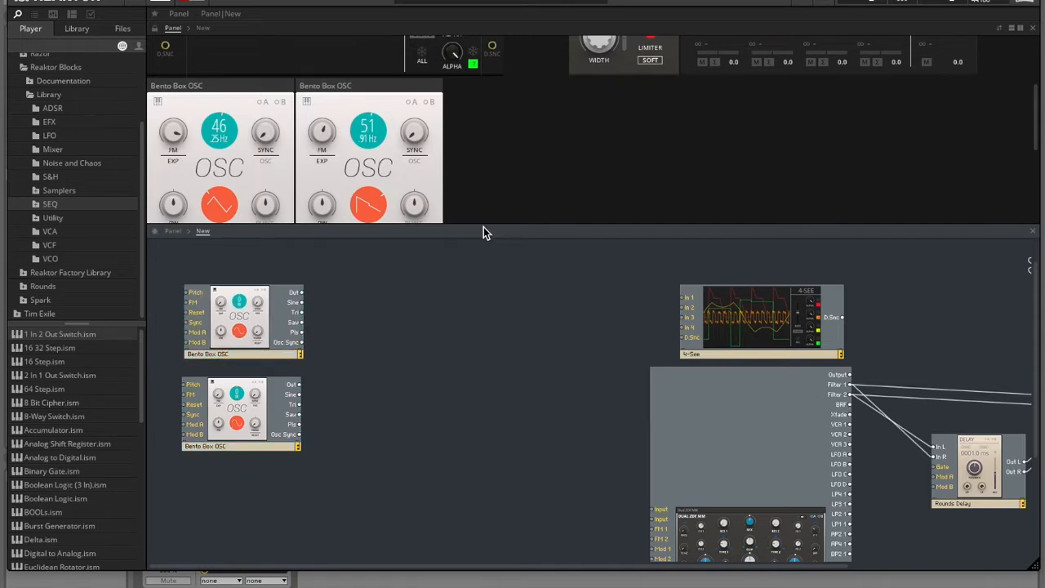
- Wire the upper Bento Box OSC's Out to the 4-See's In 1 and the lower one's Out to In 2, with the panel view enlarged
{"action": "left_click_drag", "start_coordinate": [483, 226], "coordinate": [483, 303]}
{"action": "scroll", "coordinate": [482, 223], "scroll_direction": "up", "scroll_amount": 3}
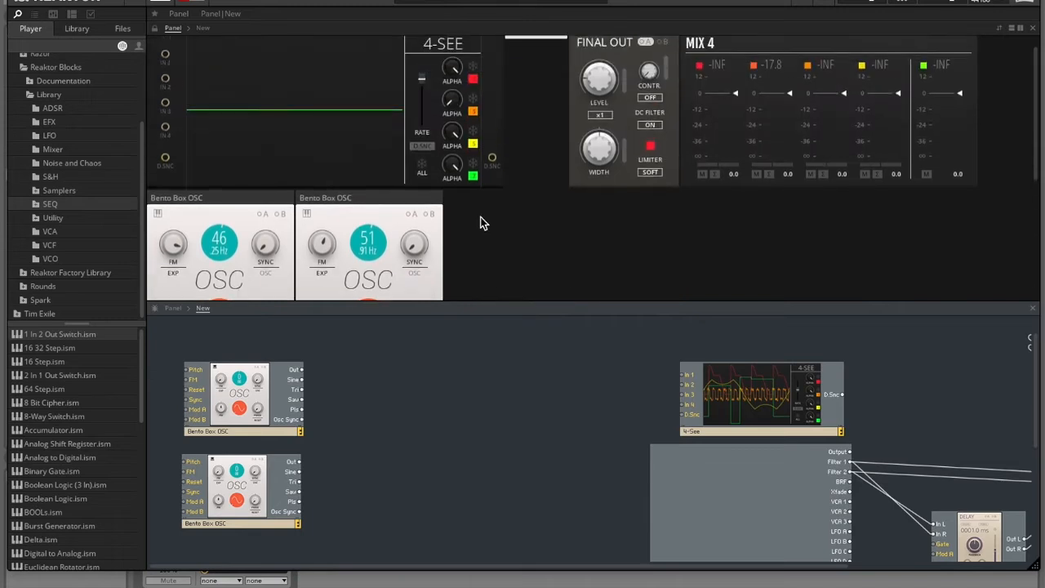
{"action": "left_click_drag", "start_coordinate": [301, 369], "coordinate": [682, 374]}
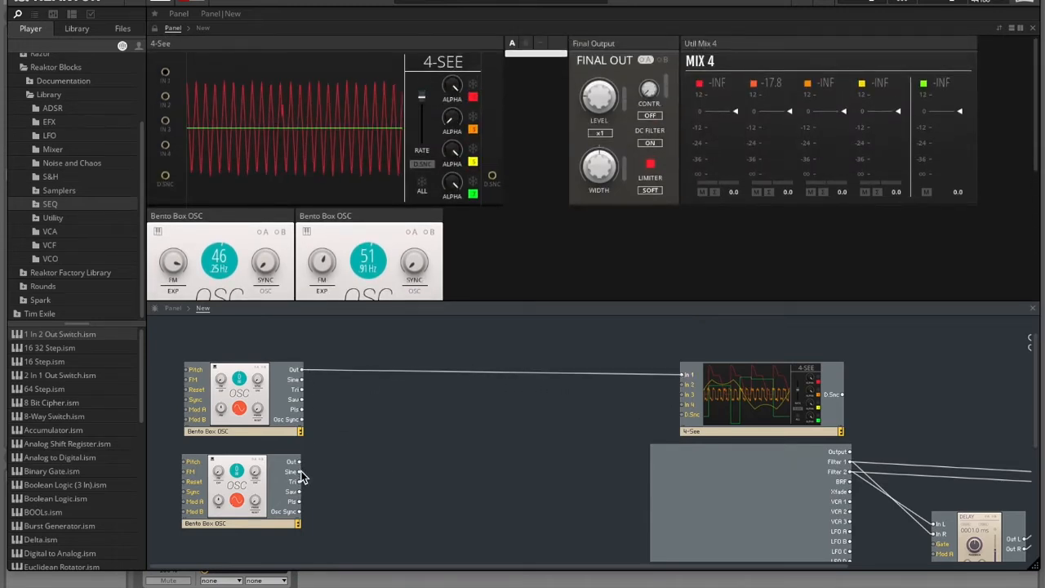
{"action": "left_click_drag", "start_coordinate": [301, 461], "coordinate": [683, 385]}
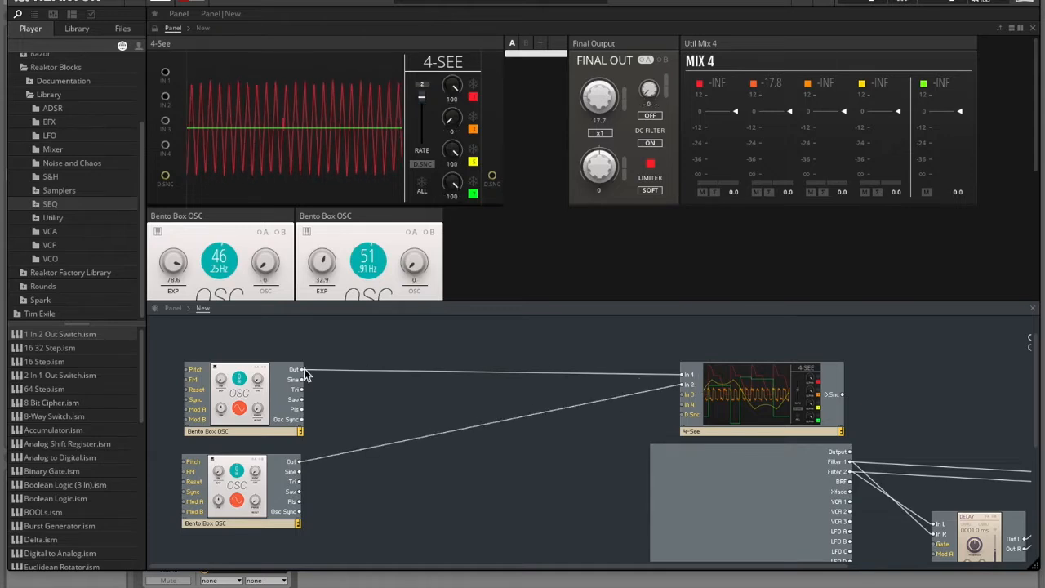
- Lower the two Bento Box OSCs' pitches to 2.89 Hz and 4.86 Hz and raise the 4-See's second-channel alpha to 98.8
{"action": "left_click_drag", "start_coordinate": [366, 349], "coordinate": [364, 371]}
{"action": "left_click_drag", "start_coordinate": [219, 266], "coordinate": [232, 384]}
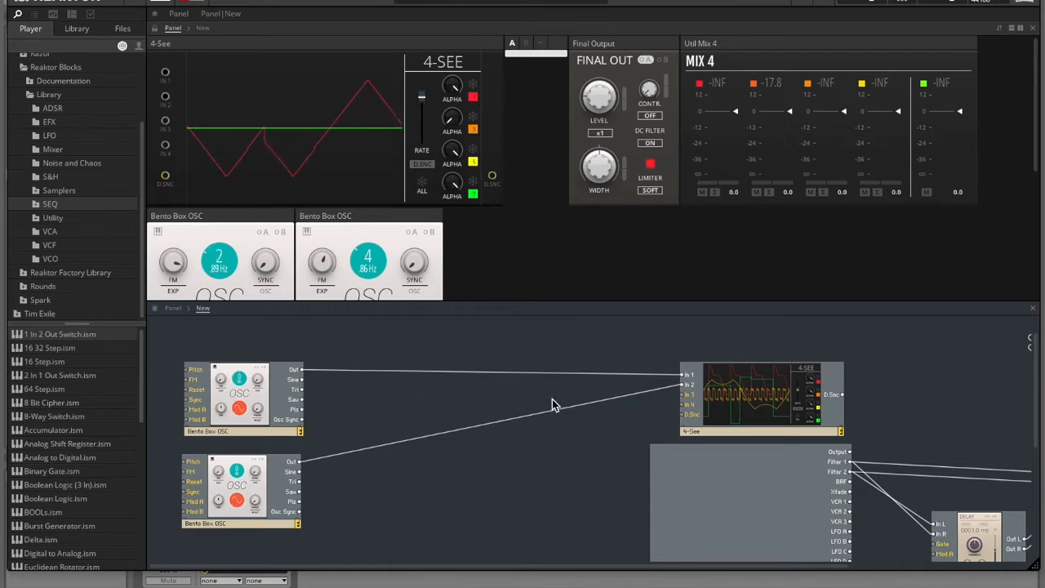
{"action": "left_click_drag", "start_coordinate": [450, 123], "coordinate": [441, 0]}
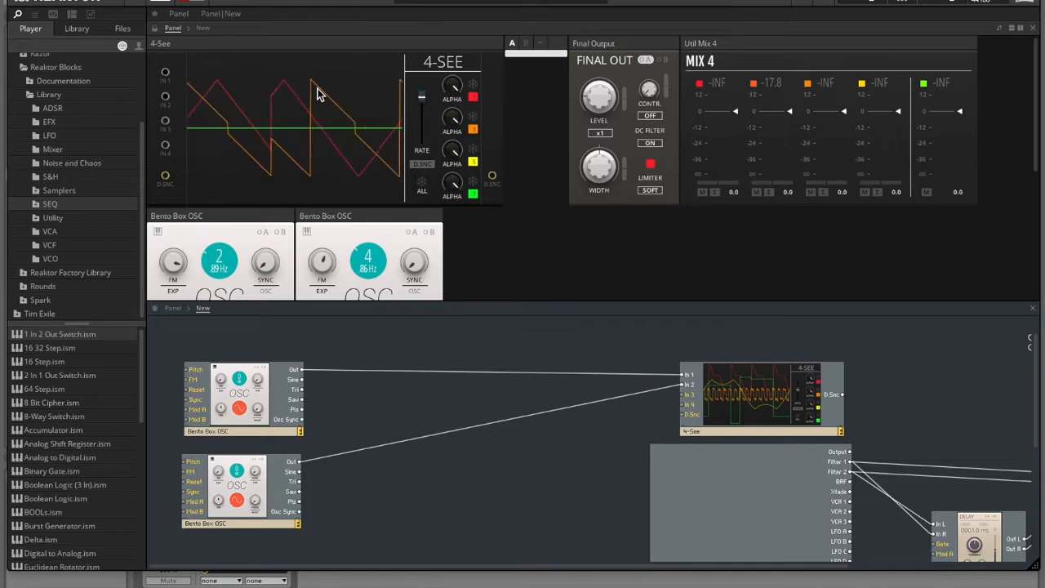
- Change the first Bento Box OSC's waveform to a sine
{"action": "scroll", "coordinate": [219, 248], "scroll_direction": "down", "scroll_amount": 3}
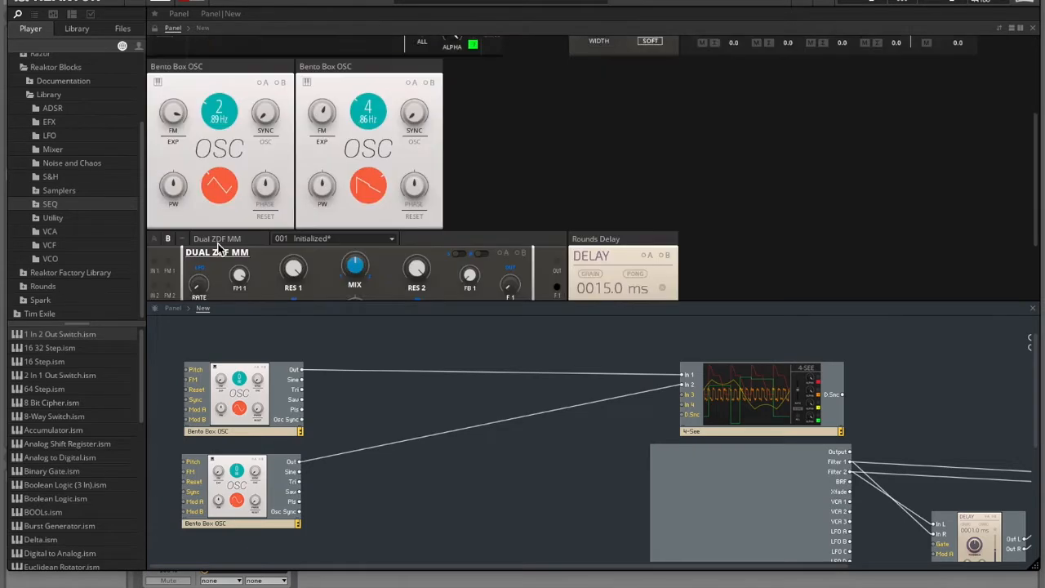
{"action": "scroll", "coordinate": [219, 248], "scroll_direction": "down", "scroll_amount": 1}
{"action": "scroll", "coordinate": [250, 219], "scroll_direction": "up", "scroll_amount": 4}
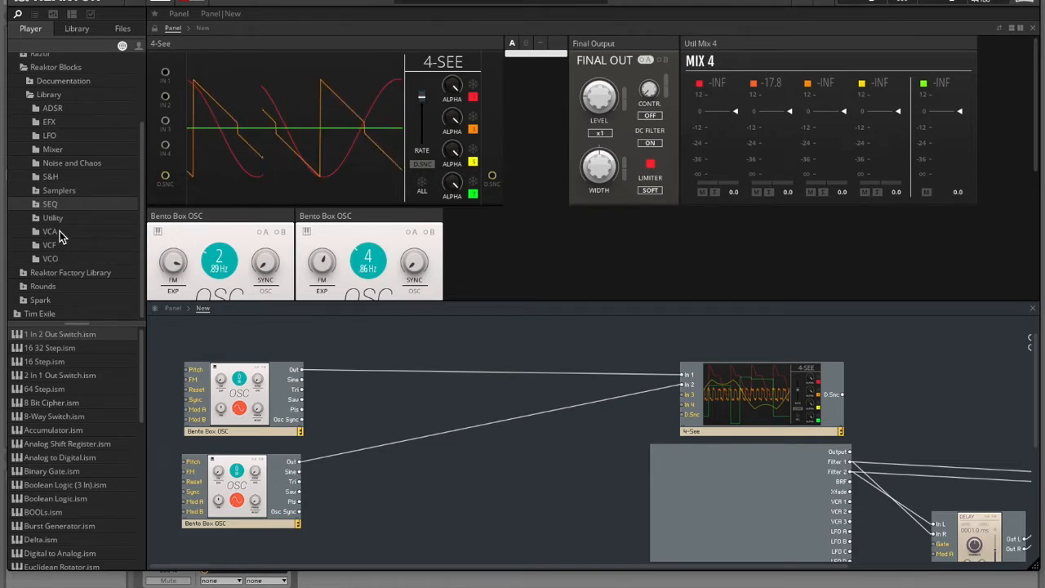
- Add a Logic Mix from the Mixer library, feeding both OSC Outs into its In 1 and In 2 and its Out into the 4-See's In 3
{"action": "left_click", "coordinate": [51, 151]}
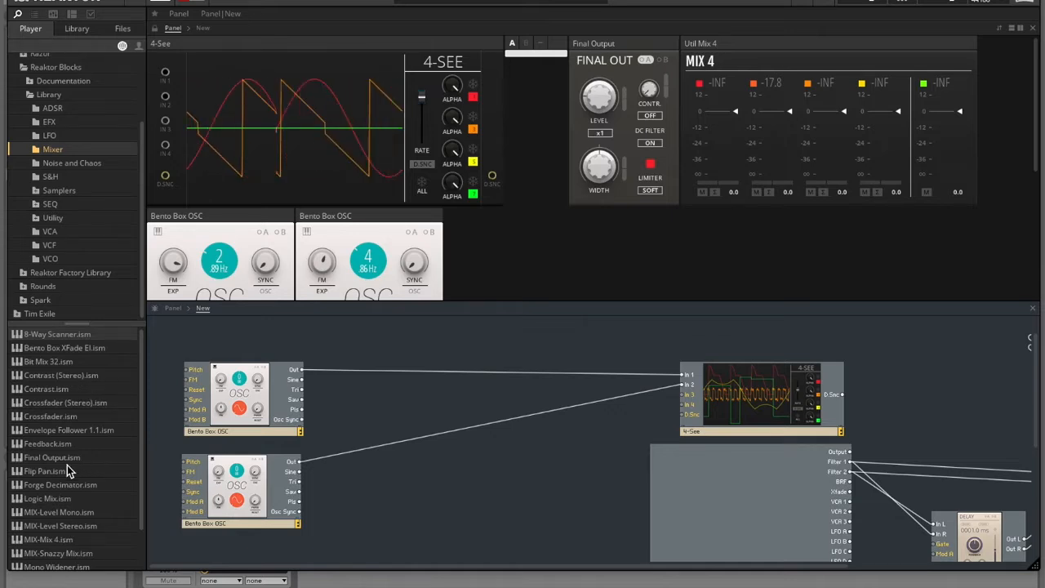
{"action": "left_click_drag", "start_coordinate": [45, 498], "coordinate": [400, 413]}
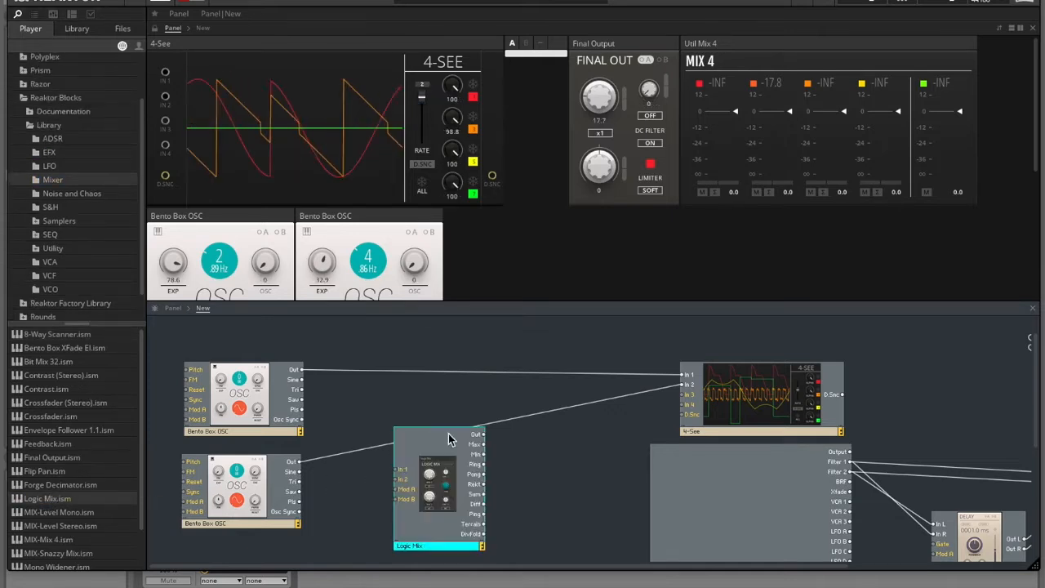
{"action": "left_click_drag", "start_coordinate": [454, 491], "coordinate": [472, 432]}
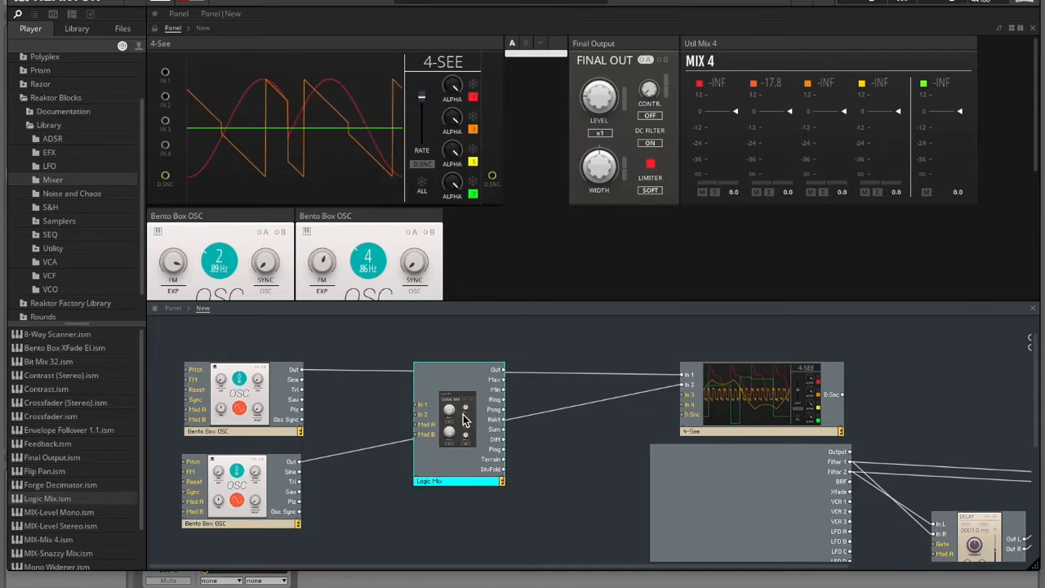
{"action": "left_click_drag", "start_coordinate": [302, 374], "coordinate": [418, 418]}
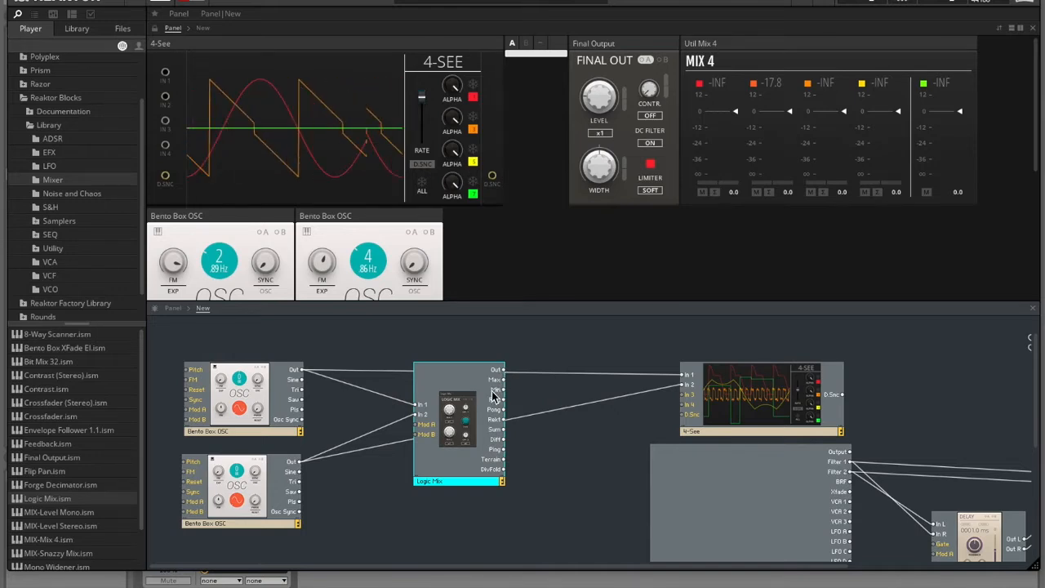
{"action": "left_click_drag", "start_coordinate": [504, 372], "coordinate": [686, 401]}
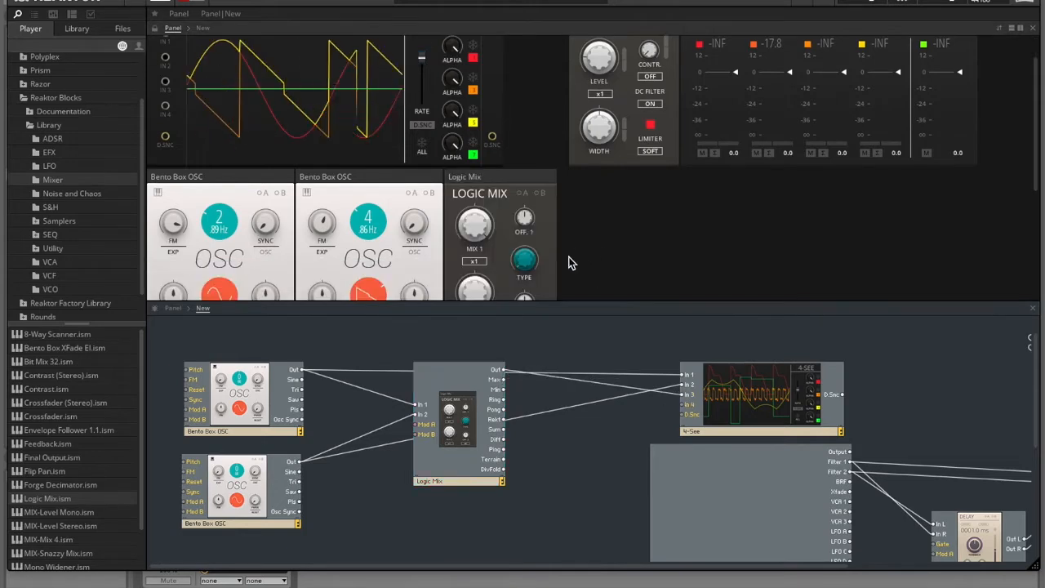
- Sweep the Logic Mix's TYPE through its mixing modes with only the 4-See's third trace shown, and display the TYPE knob's info
{"action": "left_click_drag", "start_coordinate": [524, 268], "coordinate": [525, 287]}
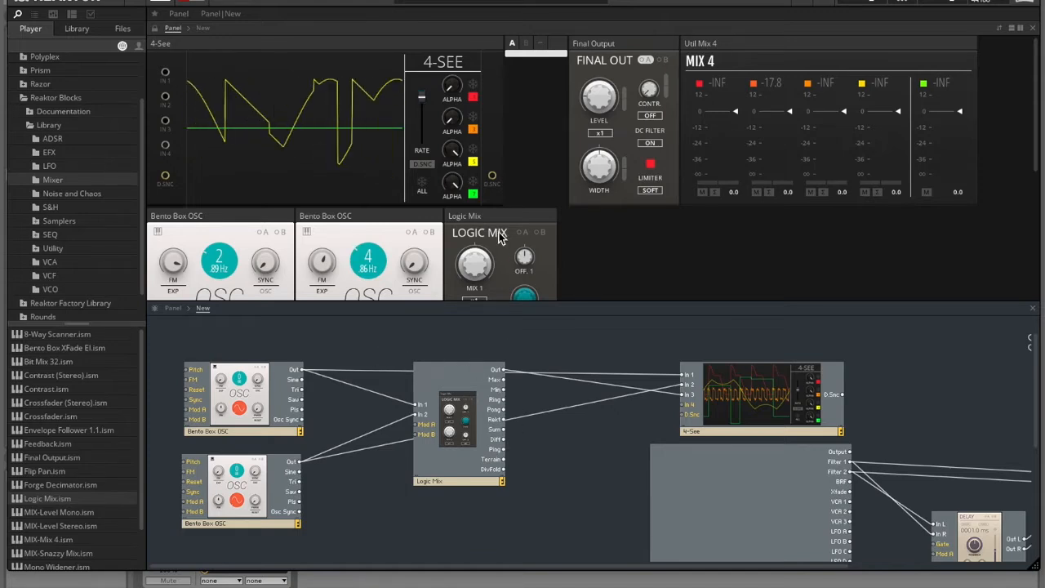
{"action": "scroll", "coordinate": [502, 245], "scroll_direction": "down", "scroll_amount": 3}
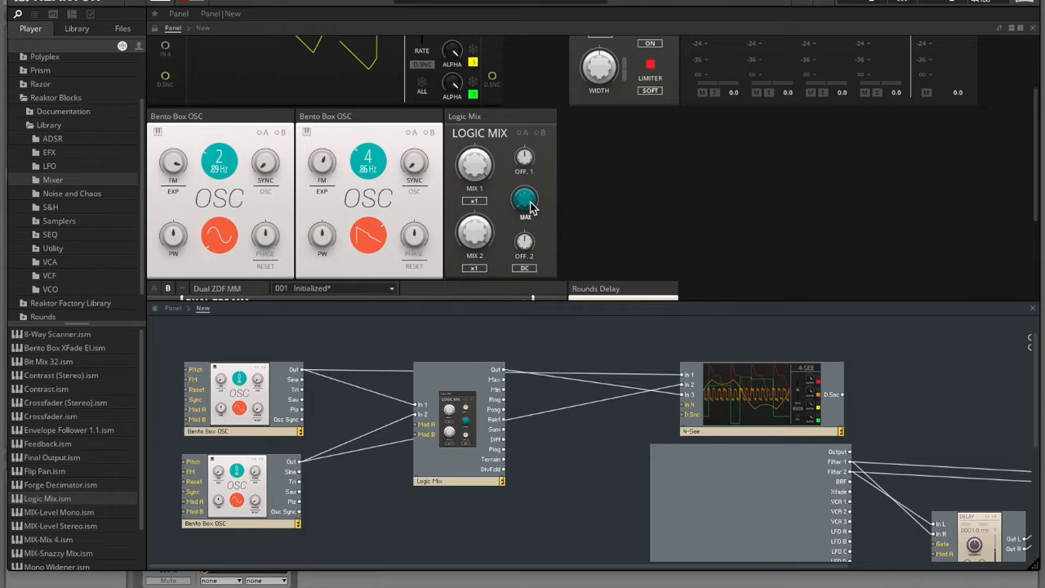
{"action": "scroll", "coordinate": [298, 153], "scroll_direction": "up", "scroll_amount": 3}
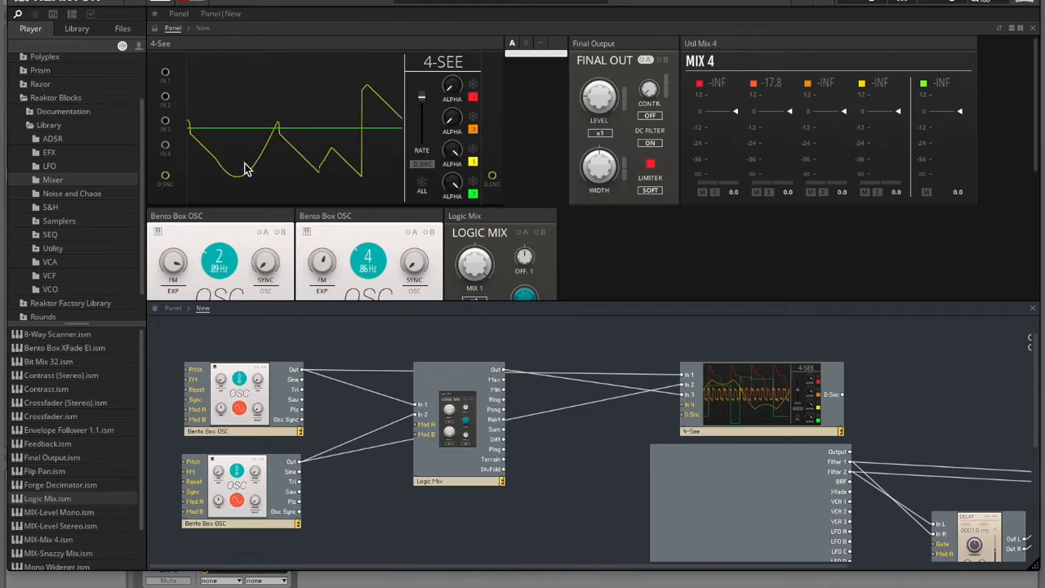
{"action": "scroll", "coordinate": [437, 183], "scroll_direction": "down", "scroll_amount": 2}
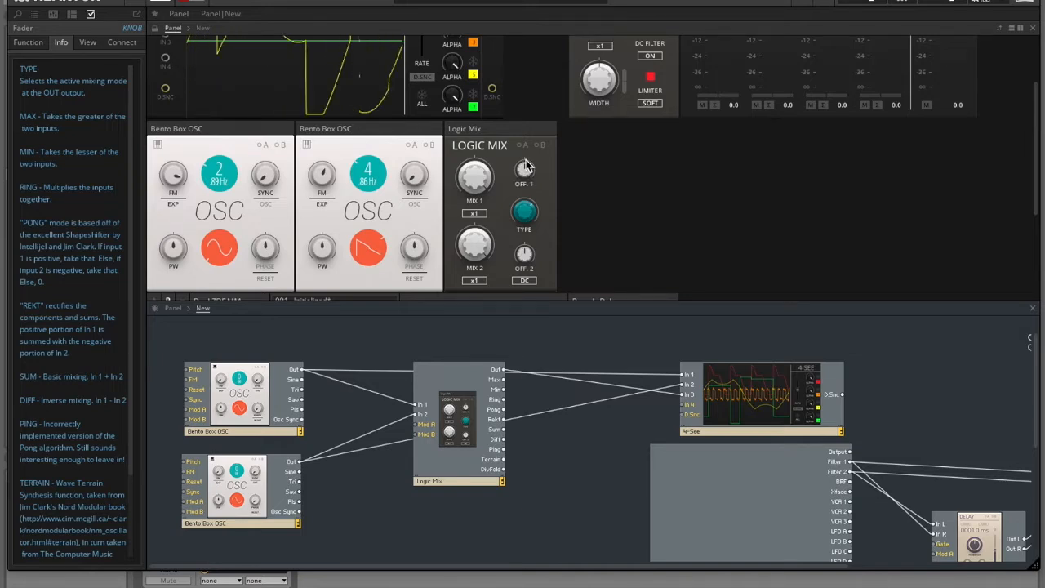
{"action": "scroll", "coordinate": [409, 126], "scroll_direction": "up", "scroll_amount": 3}
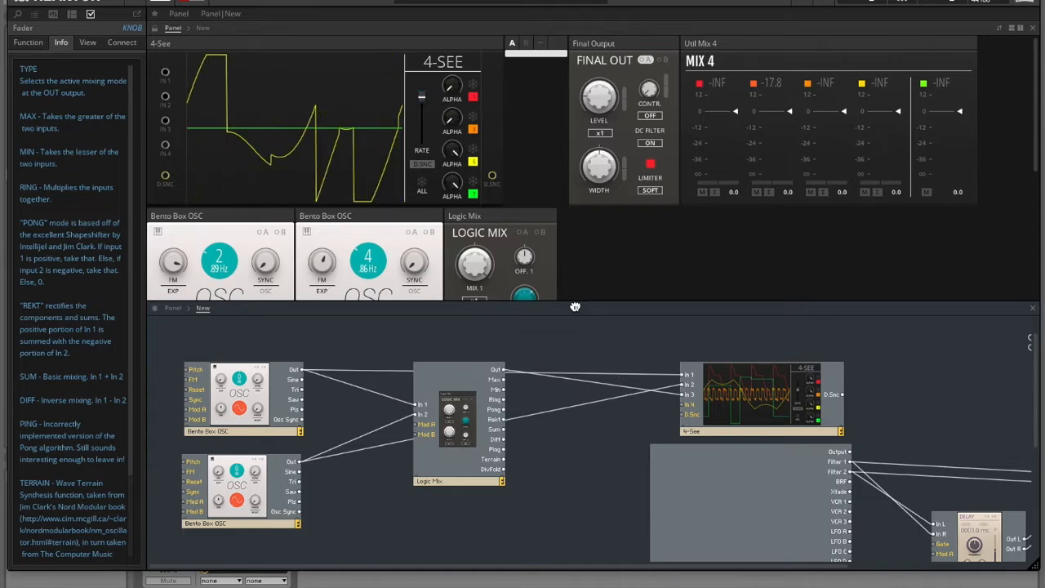
- Enlarge the structure view, move the Logic Mix closer to the oscillators and display its function properties
{"action": "left_click_drag", "start_coordinate": [576, 304], "coordinate": [579, 202]}
{"action": "left_click_drag", "start_coordinate": [459, 358], "coordinate": [435, 375]}
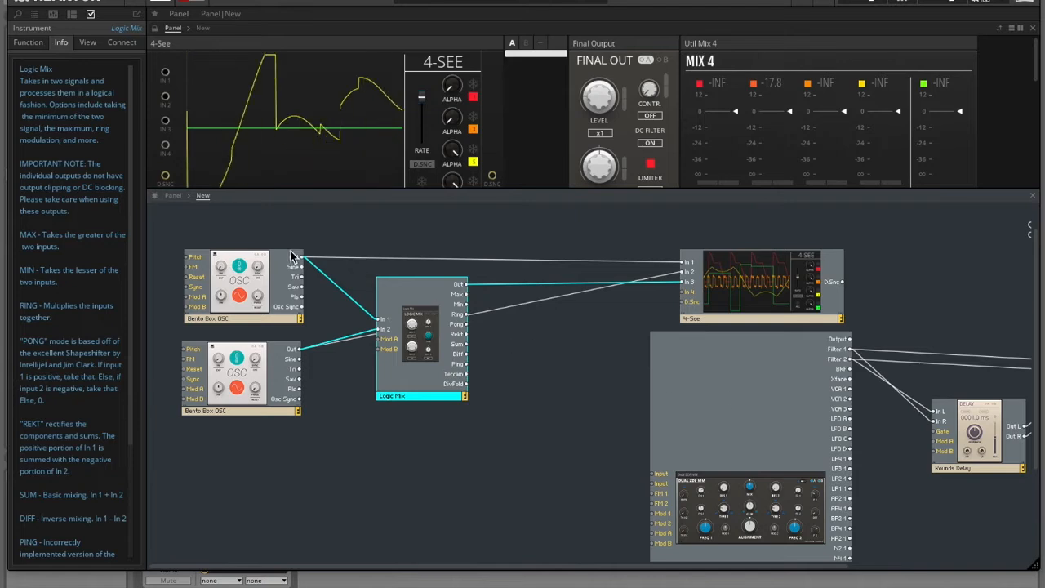
{"action": "left_click", "coordinate": [28, 42]}
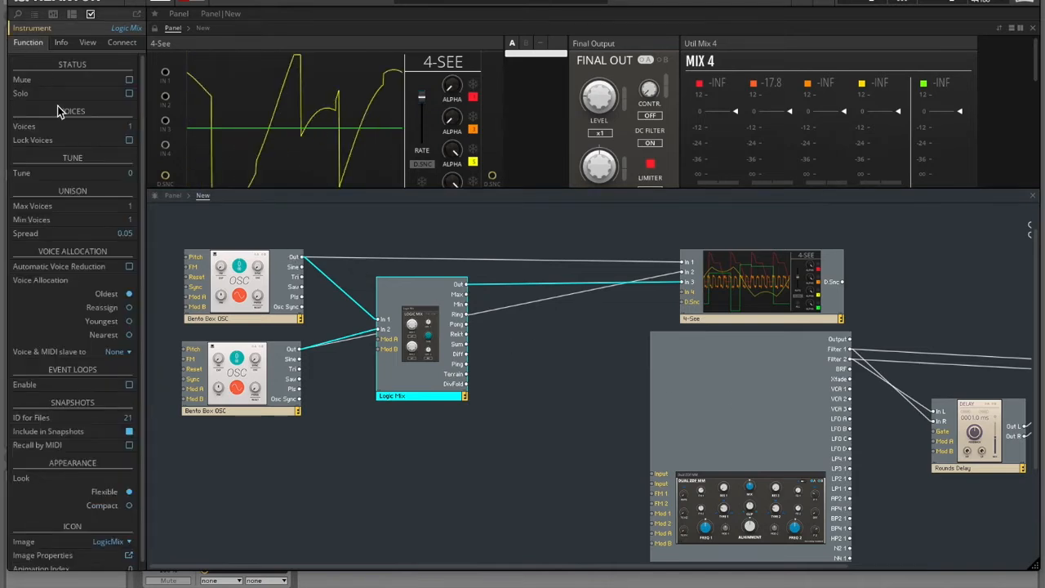
- Add a Comparator from the Utility library between the Logic Mix and the 4-See, and enlarge the panel view to show its controls
{"action": "left_click", "coordinate": [20, 13]}
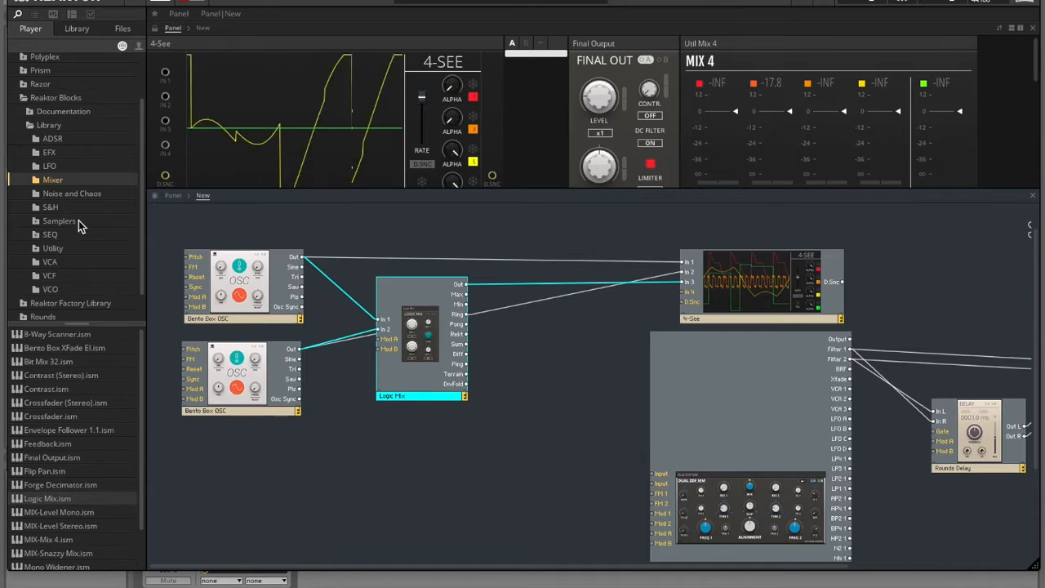
{"action": "left_click", "coordinate": [54, 250]}
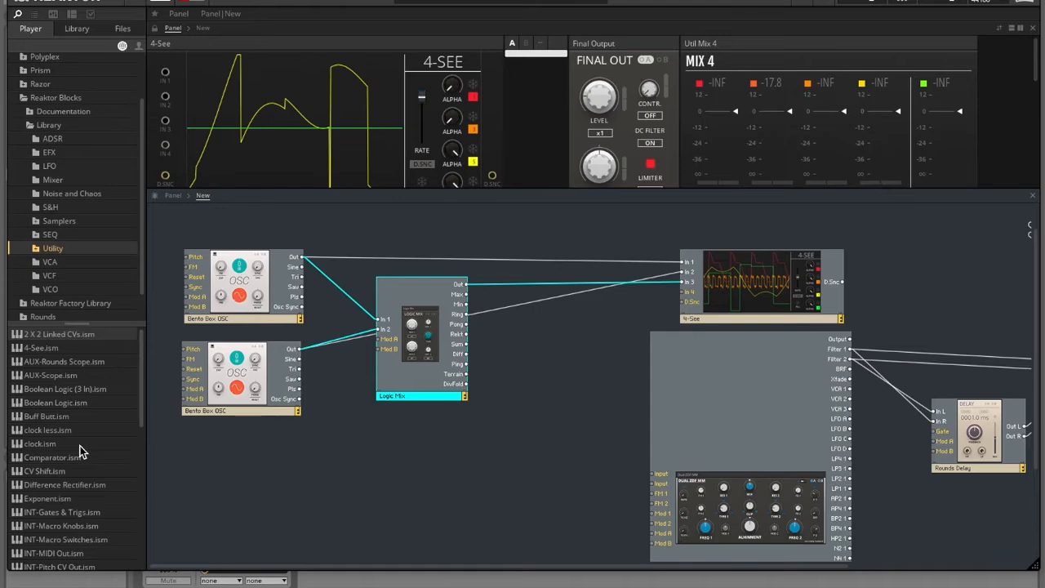
{"action": "left_click_drag", "start_coordinate": [52, 462], "coordinate": [517, 328]}
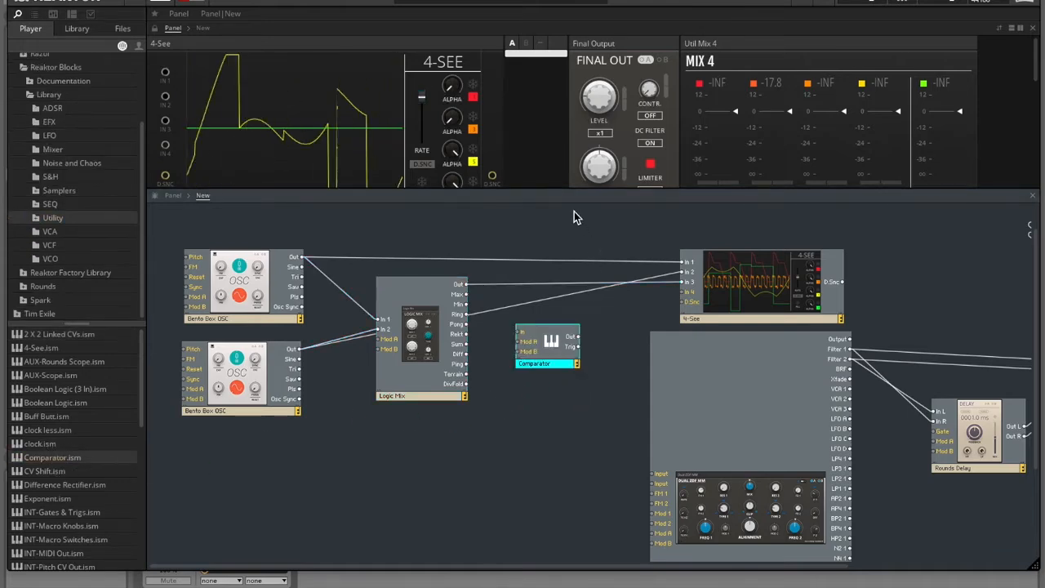
{"action": "left_click_drag", "start_coordinate": [583, 194], "coordinate": [585, 400]}
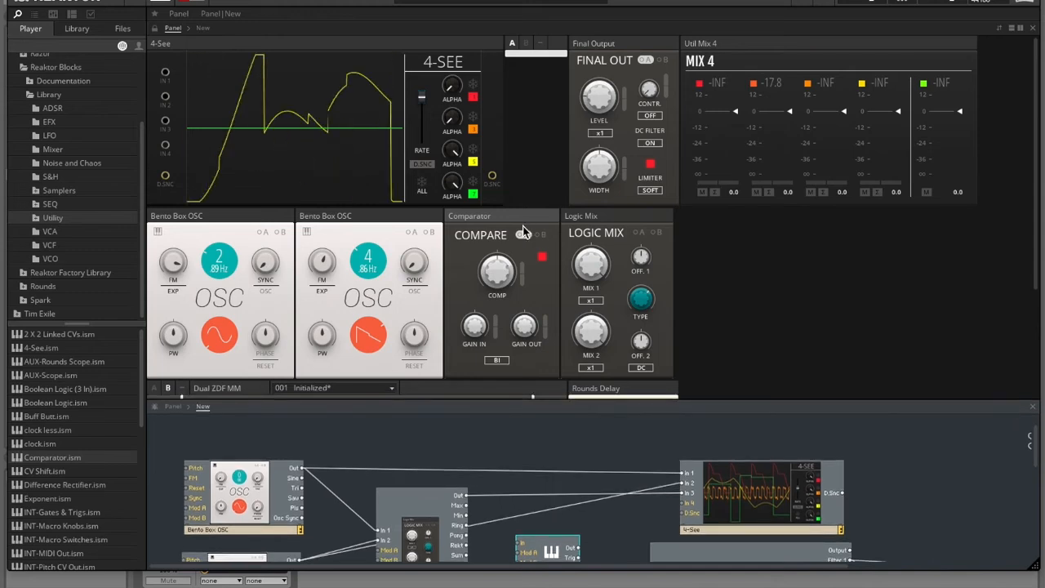
- Raise the 4-See's first-channel alpha to 100 and lower its third-channel alpha to 0
{"action": "left_click_drag", "start_coordinate": [452, 85], "coordinate": [454, 28]}
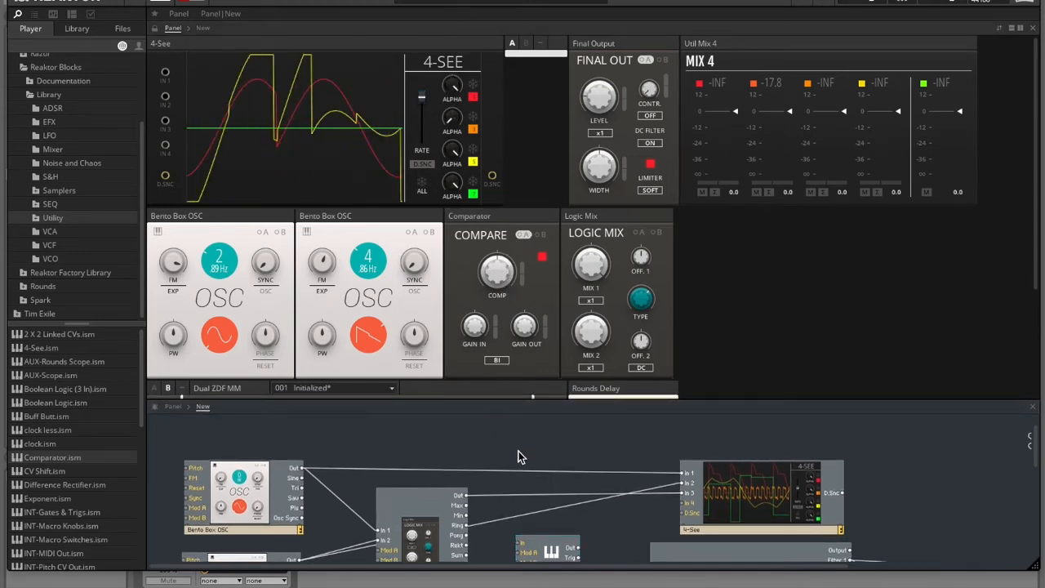
{"action": "scroll", "coordinate": [518, 455], "scroll_direction": "down", "scroll_amount": 3}
{"action": "left_click_drag", "start_coordinate": [454, 151], "coordinate": [491, 318]}
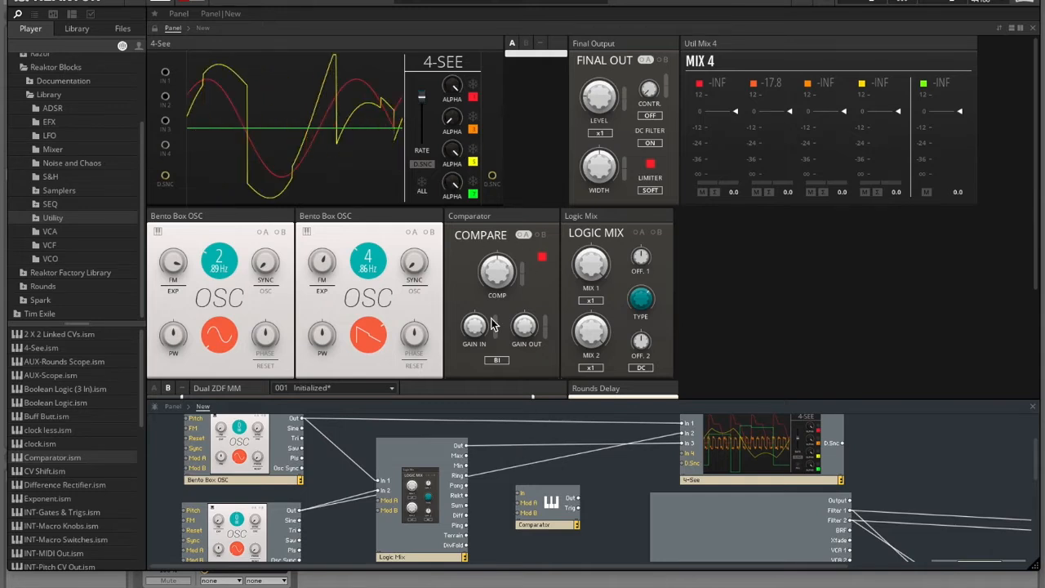
{"action": "left_click_drag", "start_coordinate": [453, 125], "coordinate": [430, 356]}
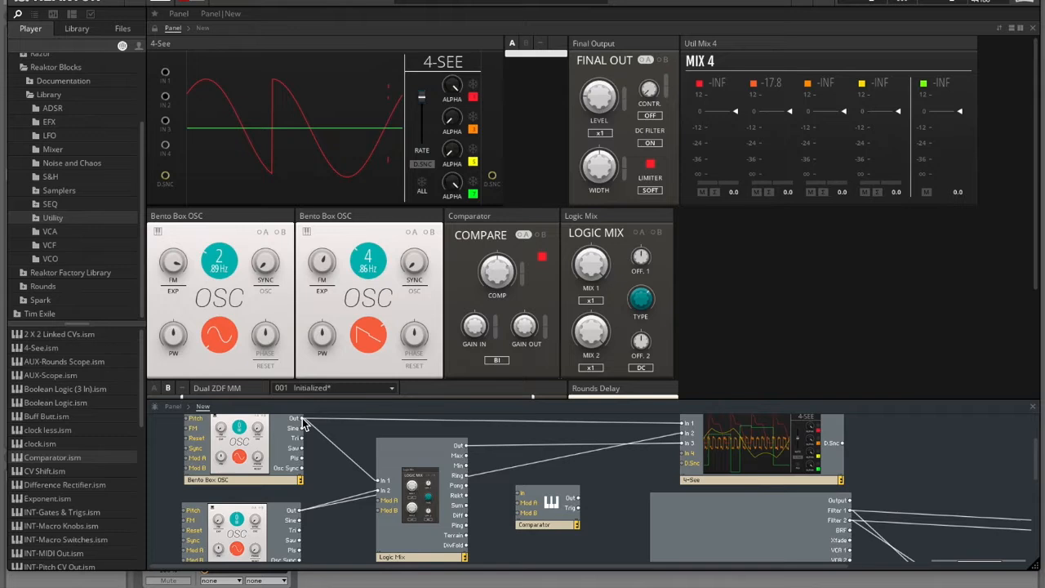
- Wire the upper Bento Box OSC's Out to the Comparator's In, the Comparator's Out to the 4-See's In 4 and its Trig to In 3
{"action": "left_click_drag", "start_coordinate": [466, 475], "coordinate": [686, 457]}
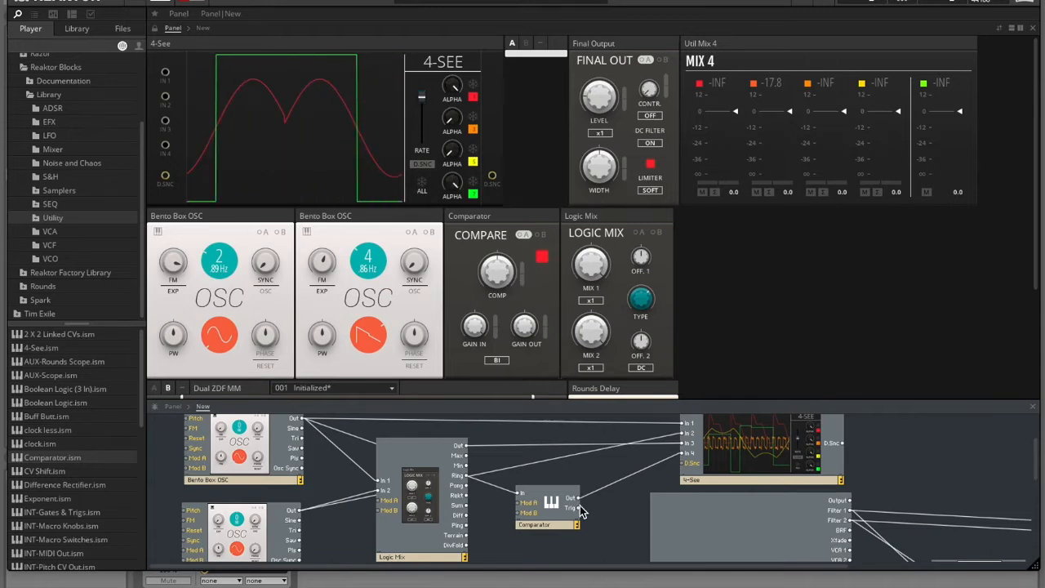
{"action": "left_click_drag", "start_coordinate": [581, 506], "coordinate": [668, 462]}
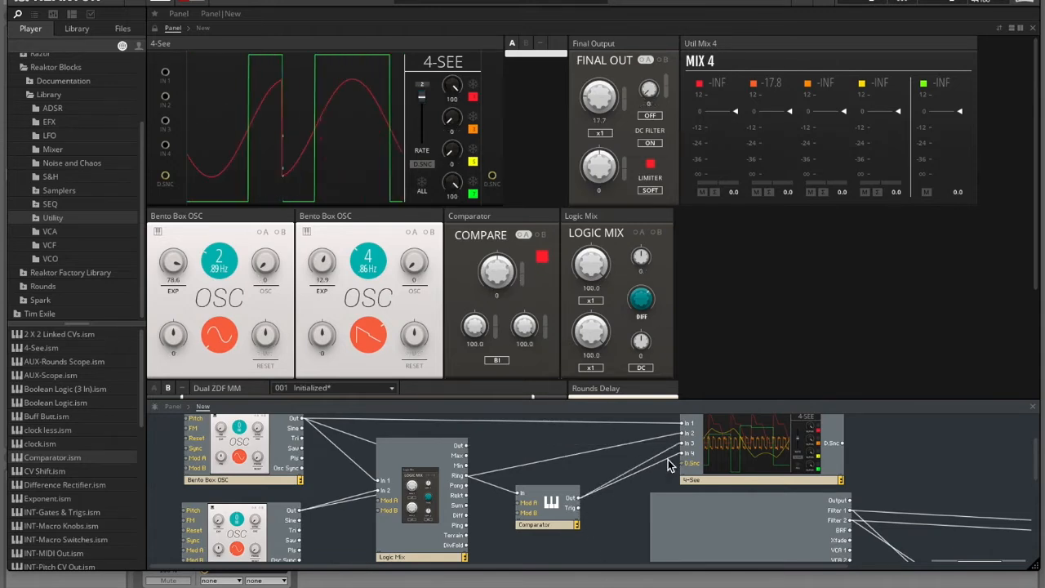
- Remove the Comparator's wire to the 4-See's In 4 and raise the 4-See's third-channel alpha to about 99.6
{"action": "left_click", "coordinate": [664, 460]}
{"action": "key", "text": "Delete"}
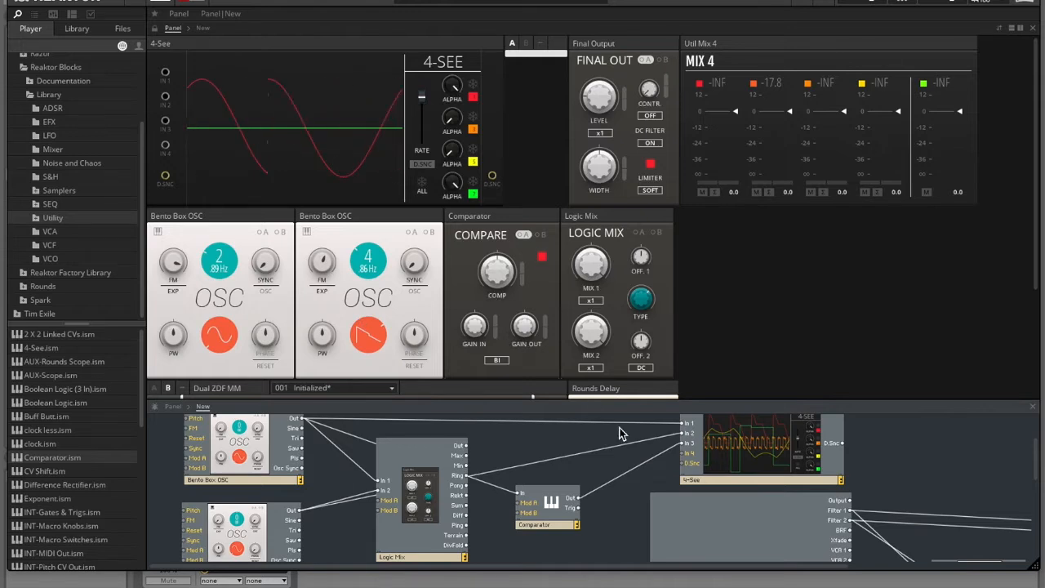
{"action": "left_click_drag", "start_coordinate": [453, 151], "coordinate": [452, 74]}
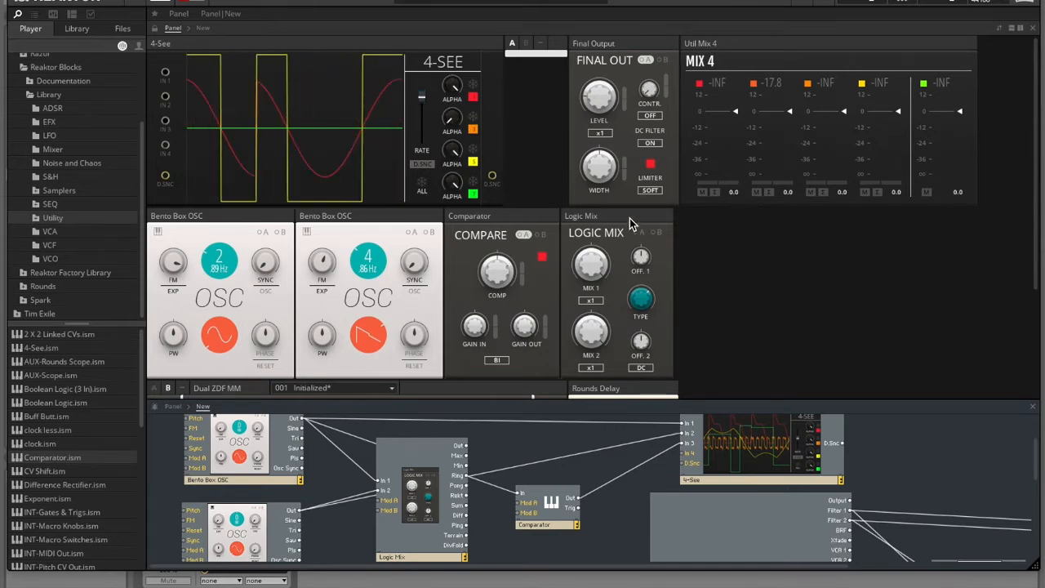
- Switch the Comparator to UNI mode and wire its Out to the Dual ZDF MM's first Input, enlarging the structure view
{"action": "left_click", "coordinate": [495, 360]}
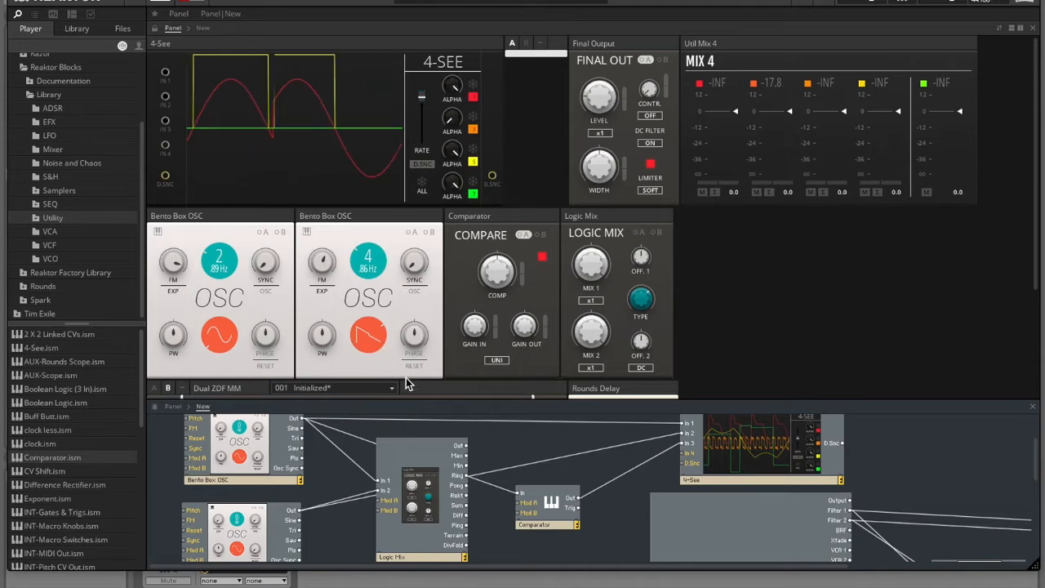
{"action": "scroll", "coordinate": [482, 443], "scroll_direction": "down", "scroll_amount": 1}
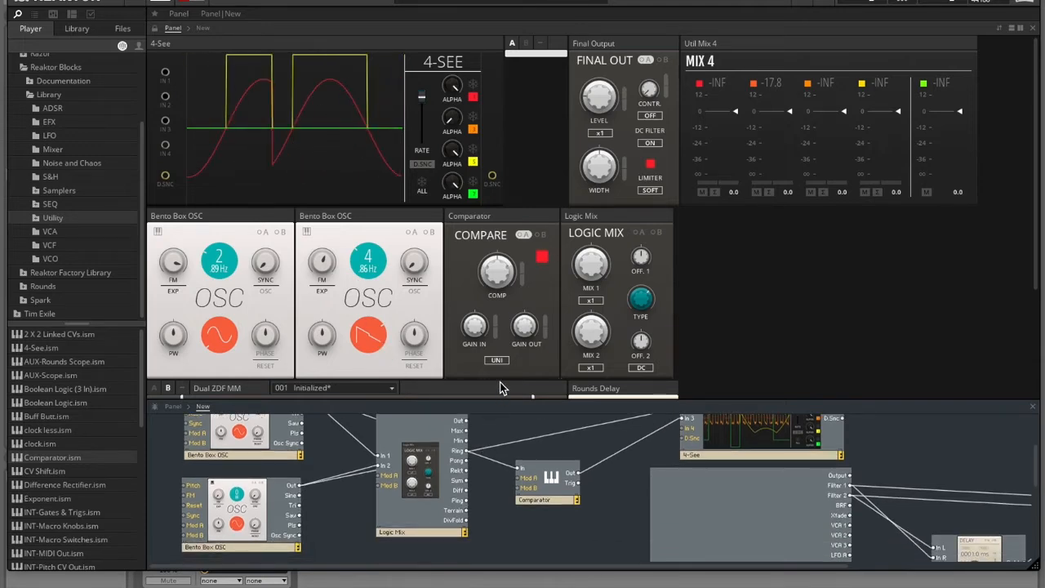
{"action": "left_click_drag", "start_coordinate": [497, 402], "coordinate": [502, 292]}
{"action": "scroll", "coordinate": [576, 376], "scroll_direction": "up", "scroll_amount": 4}
{"action": "scroll", "coordinate": [575, 377], "scroll_direction": "down", "scroll_amount": 1}
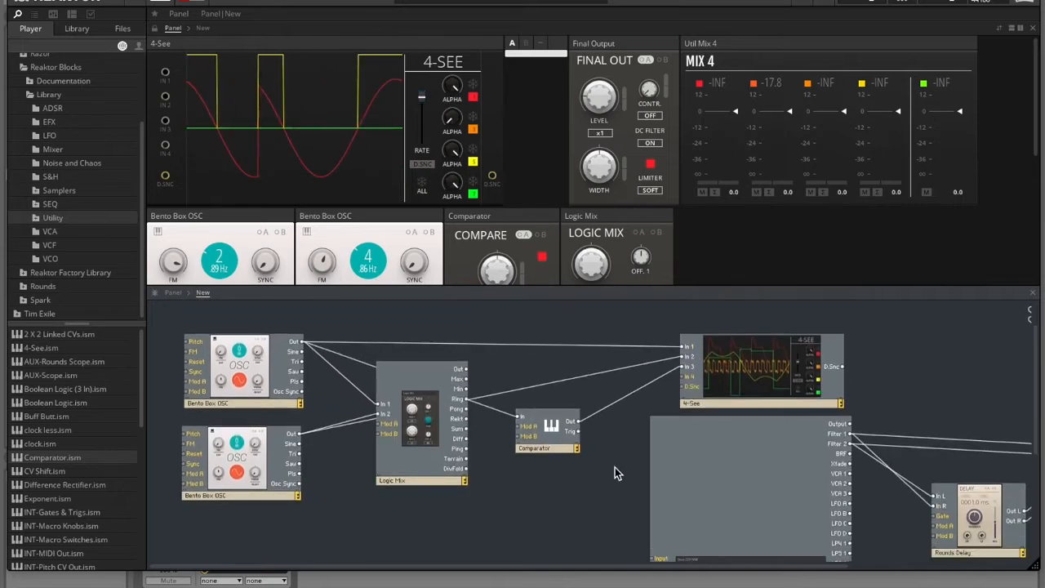
{"action": "left_click_drag", "start_coordinate": [578, 421], "coordinate": [654, 559]}
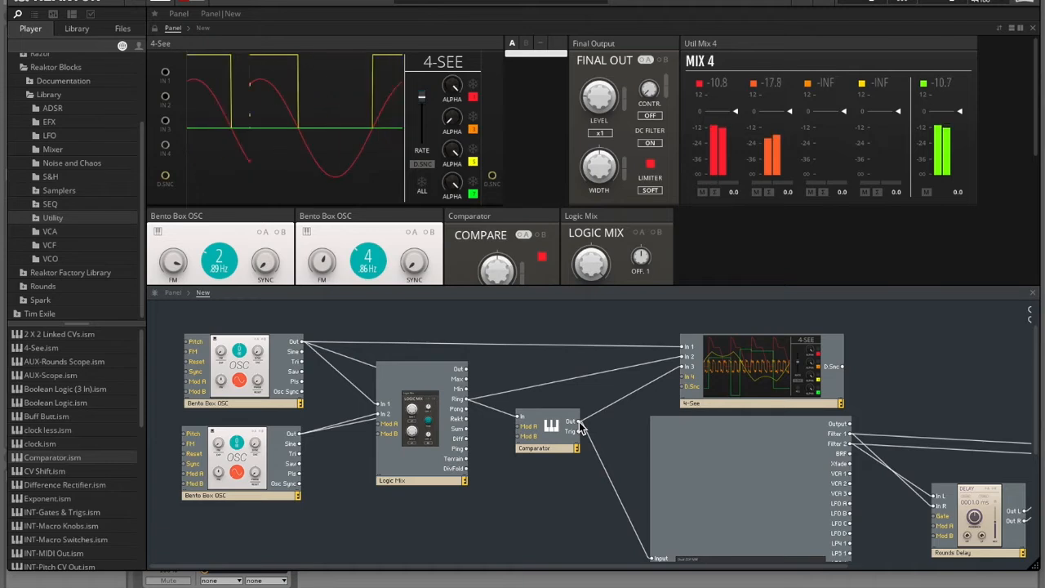
- Try feeding the Comparator's Out into the upper Bento Box OSC's FM input, and remove that wire
{"action": "left_click_drag", "start_coordinate": [578, 425], "coordinate": [189, 352]}
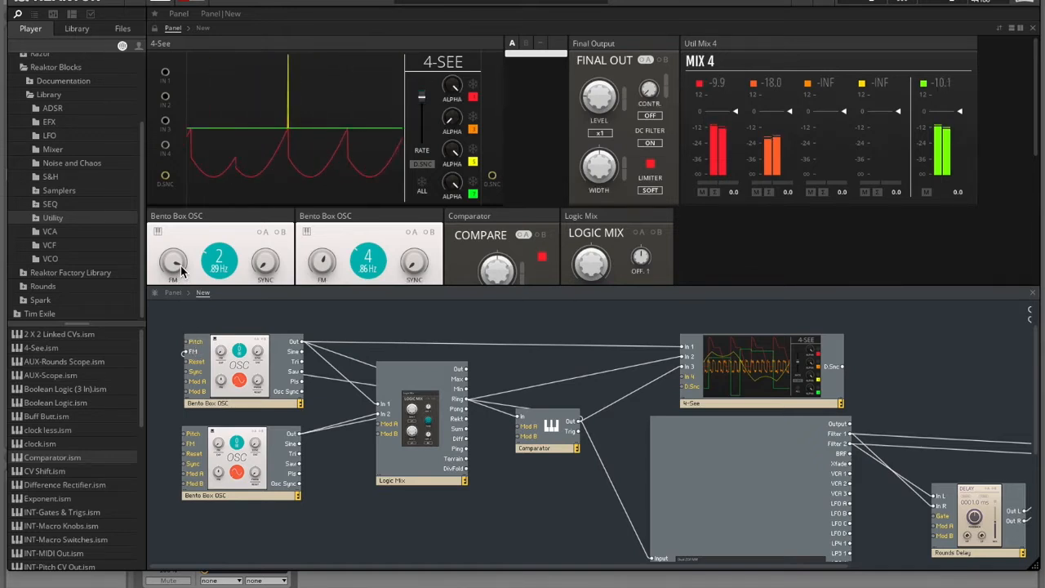
{"action": "left_click", "coordinate": [184, 357]}
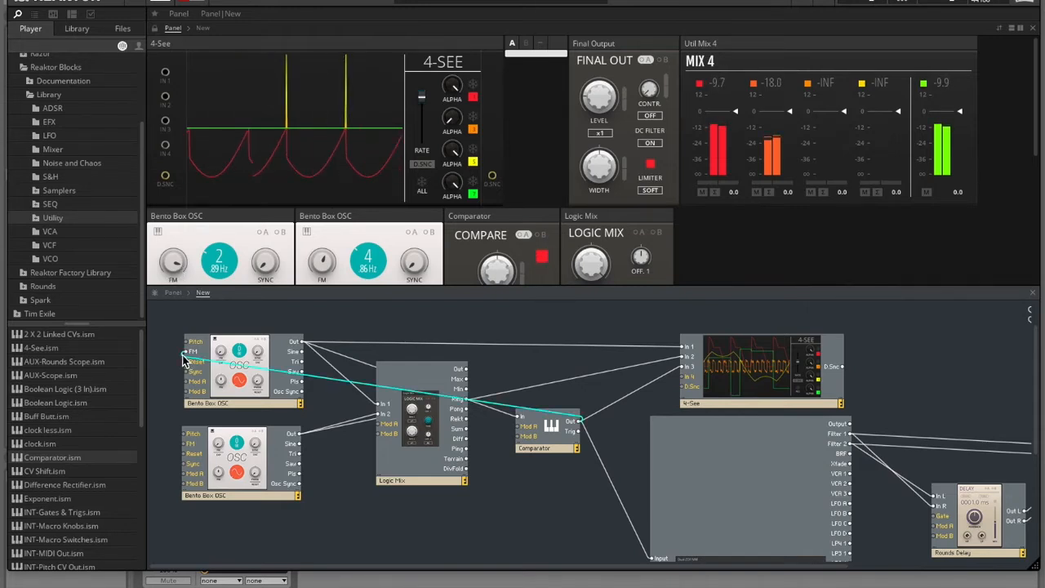
{"action": "key", "text": "Delete"}
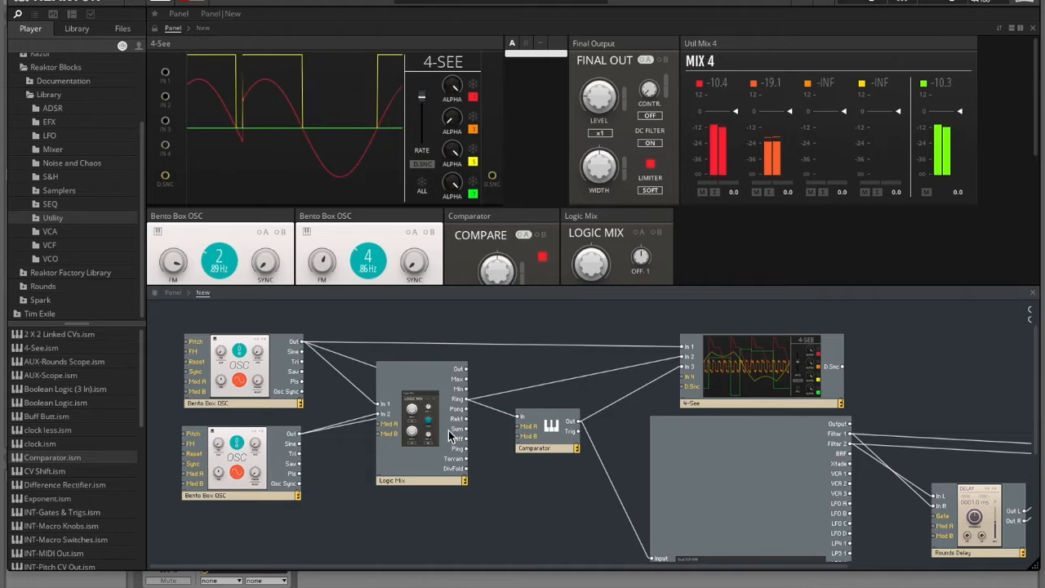
- Move the Comparator up and wire the Logic Mix's Out into the Comparator's In
{"action": "left_click_drag", "start_coordinate": [549, 440], "coordinate": [571, 386]}
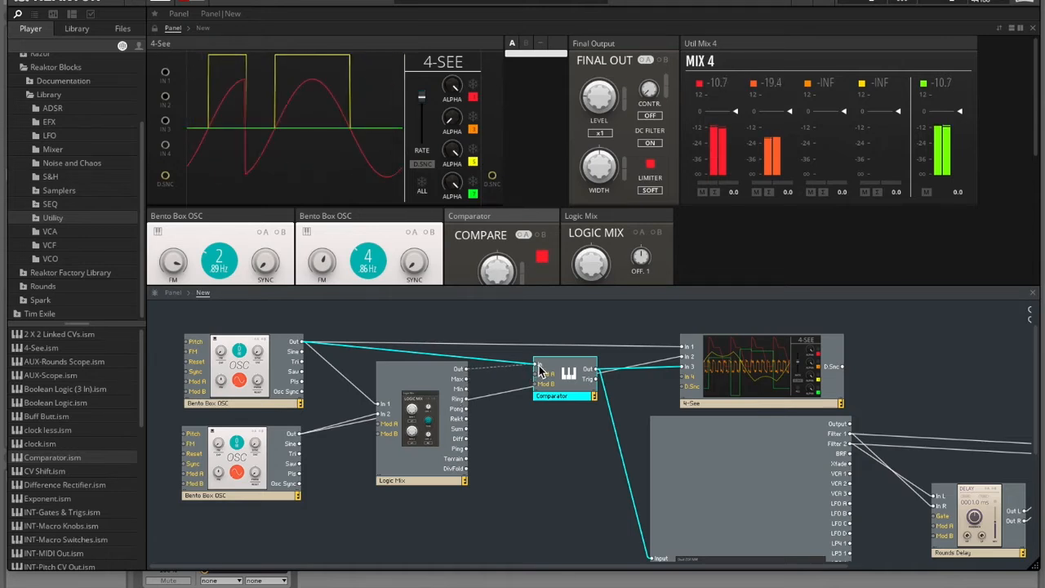
{"action": "left_click_drag", "start_coordinate": [539, 369], "coordinate": [539, 369]}
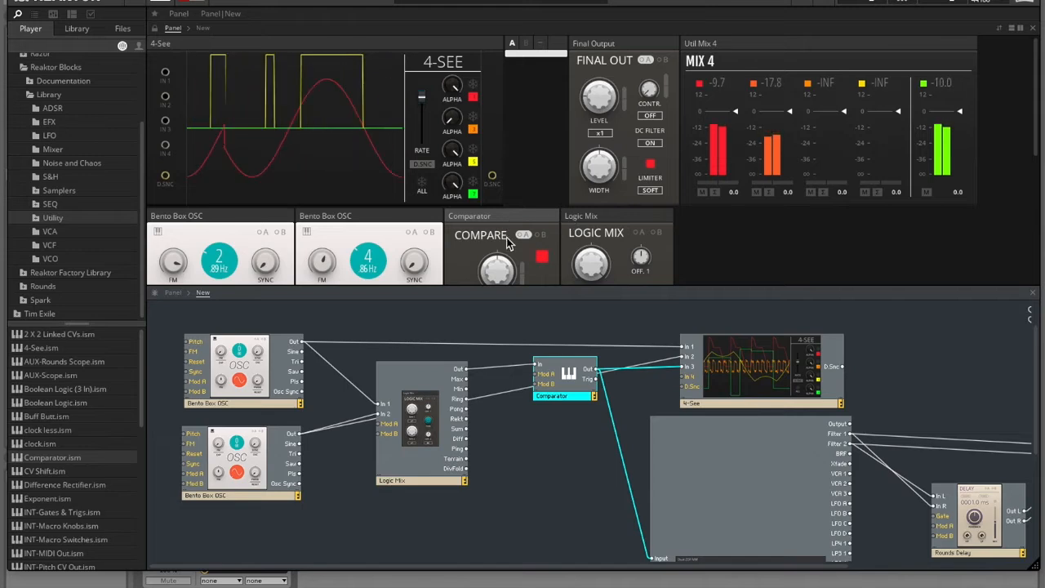
- Set the second Bento Box OSC's frequency to 0.61 Hz and the first one's to 2.89 Hz
{"action": "scroll", "coordinate": [504, 225], "scroll_direction": "down", "scroll_amount": 2}
{"action": "left_click_drag", "start_coordinate": [378, 187], "coordinate": [375, 174]}
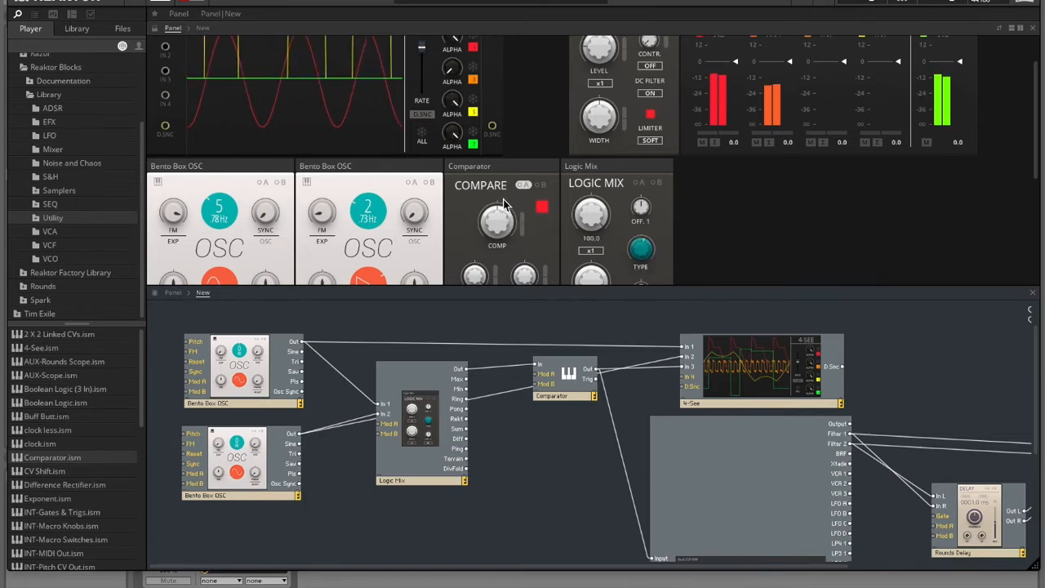
{"action": "left_click_drag", "start_coordinate": [367, 209], "coordinate": [382, 275]}
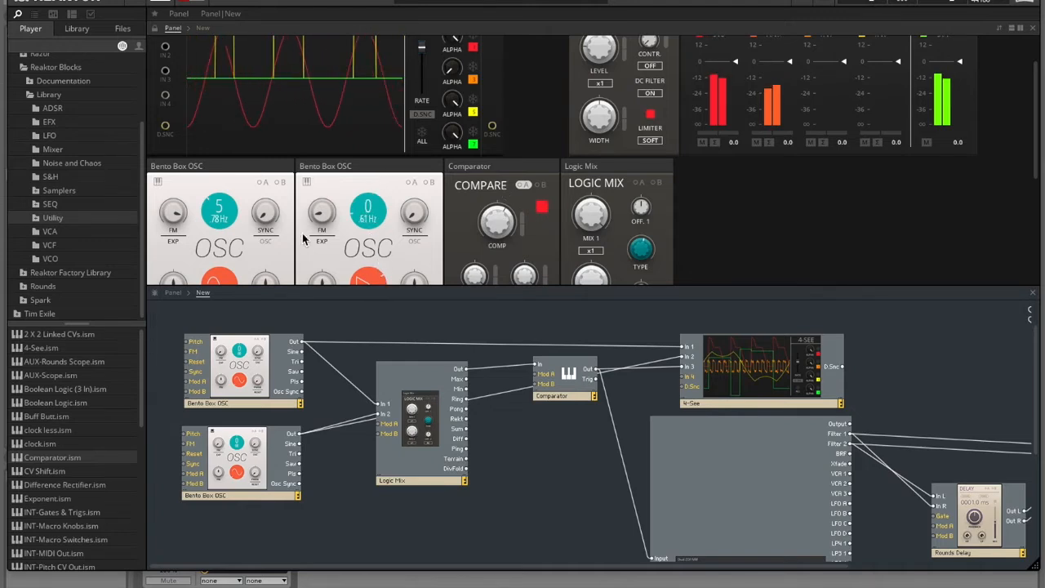
{"action": "left_click_drag", "start_coordinate": [220, 212], "coordinate": [230, 241]}
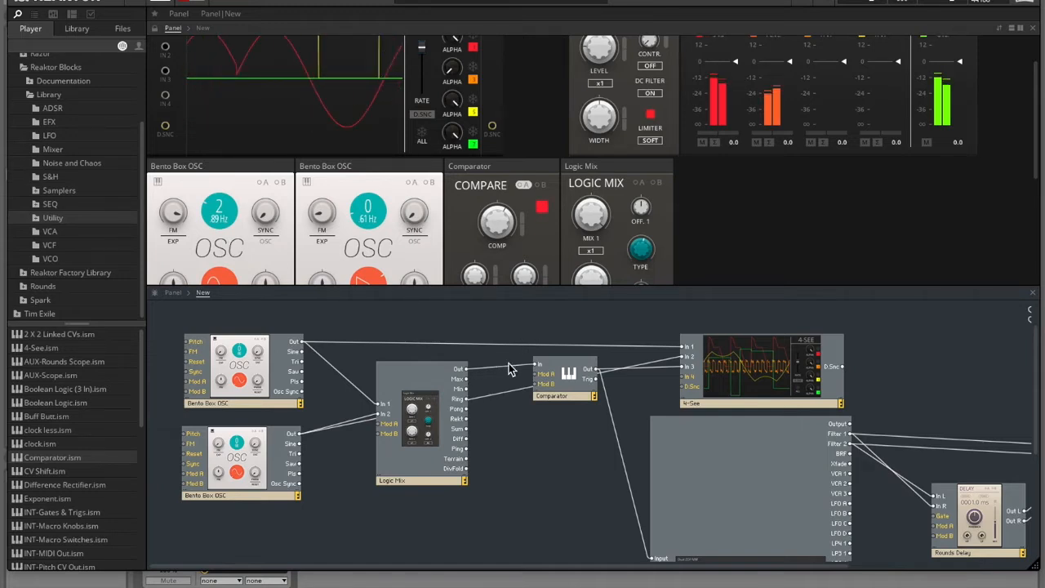
- Reposition the Logic Mix and Comparator, and feed the Comparator's output into the FM inputs of both Bento Box OSCs
{"action": "left_click_drag", "start_coordinate": [549, 398], "coordinate": [535, 413]}
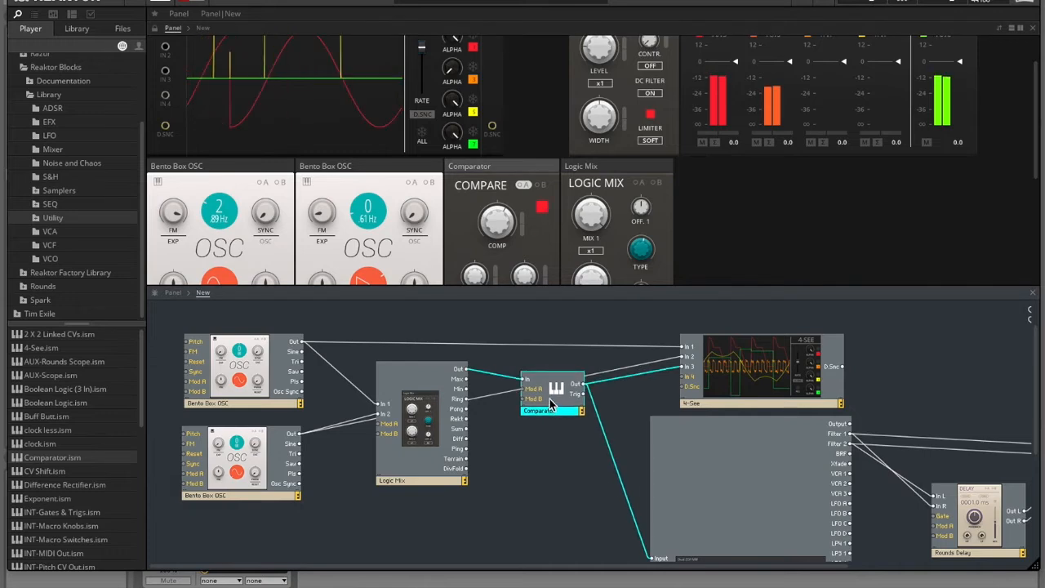
{"action": "left_click_drag", "start_coordinate": [423, 401], "coordinate": [424, 385]}
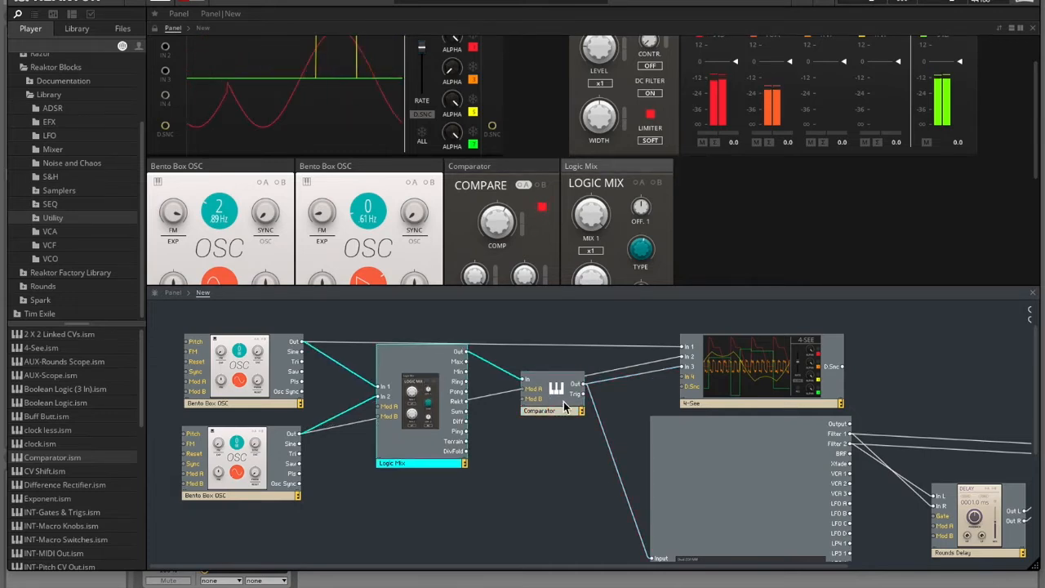
{"action": "left_click_drag", "start_coordinate": [561, 383], "coordinate": [559, 361]}
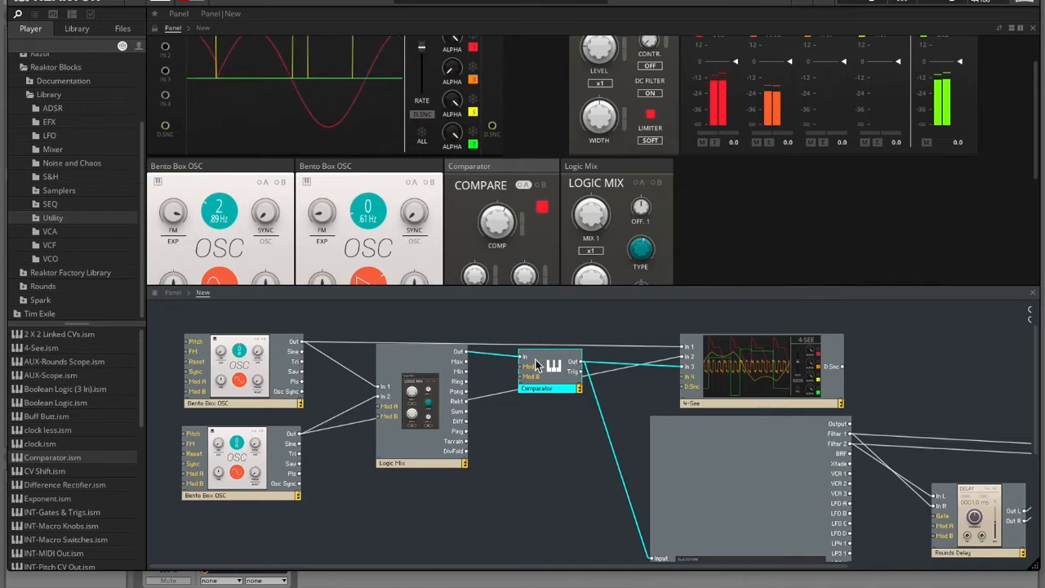
{"action": "left_click_drag", "start_coordinate": [204, 362], "coordinate": [189, 352]}
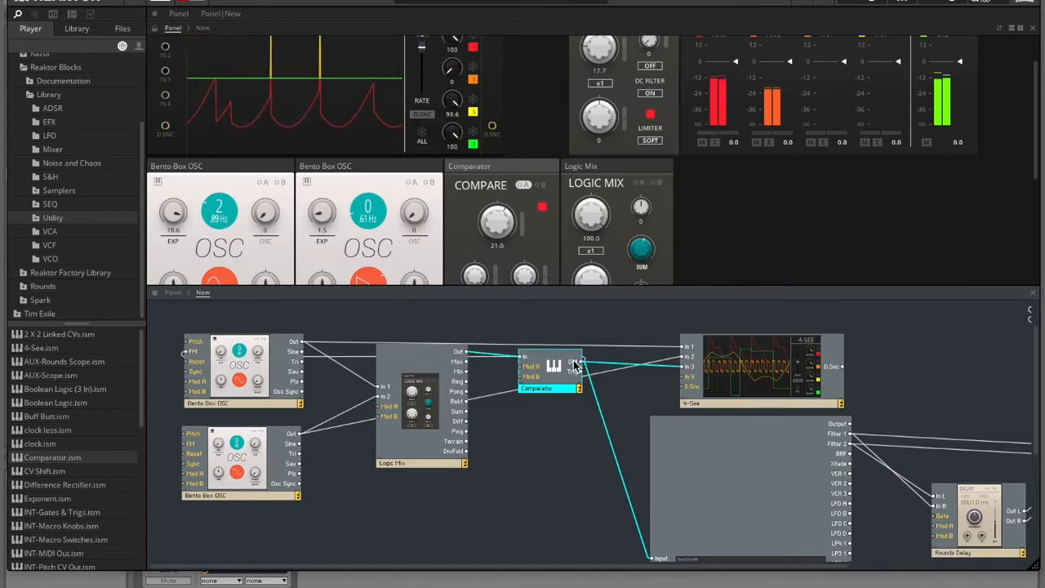
{"action": "left_click_drag", "start_coordinate": [581, 368], "coordinate": [204, 447]}
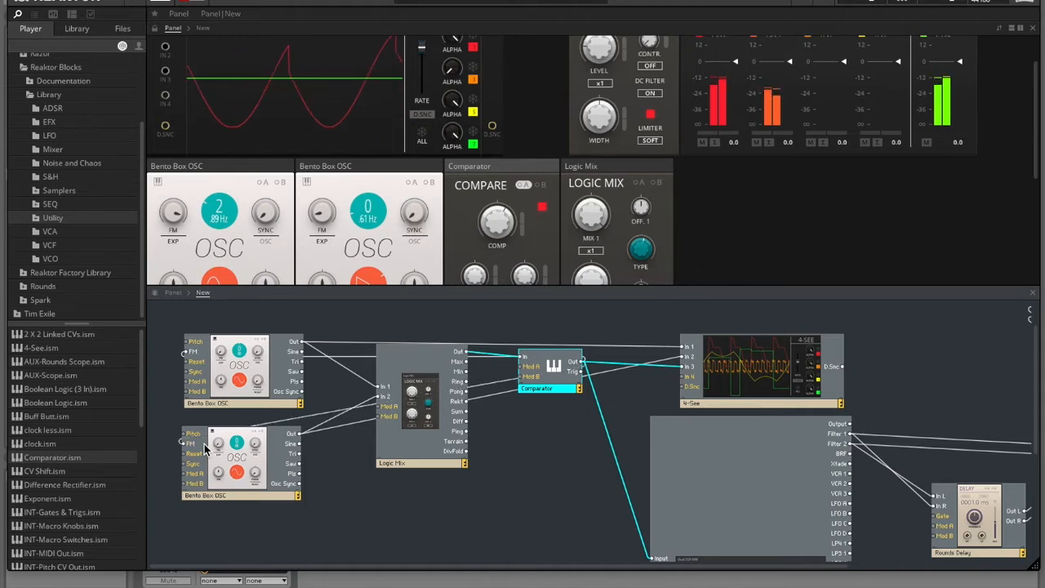
- Enlarge the panel view to show the 4-See and all block controls, and set the Comparator's COMP to -30
{"action": "left_click_drag", "start_coordinate": [368, 287], "coordinate": [365, 352]}
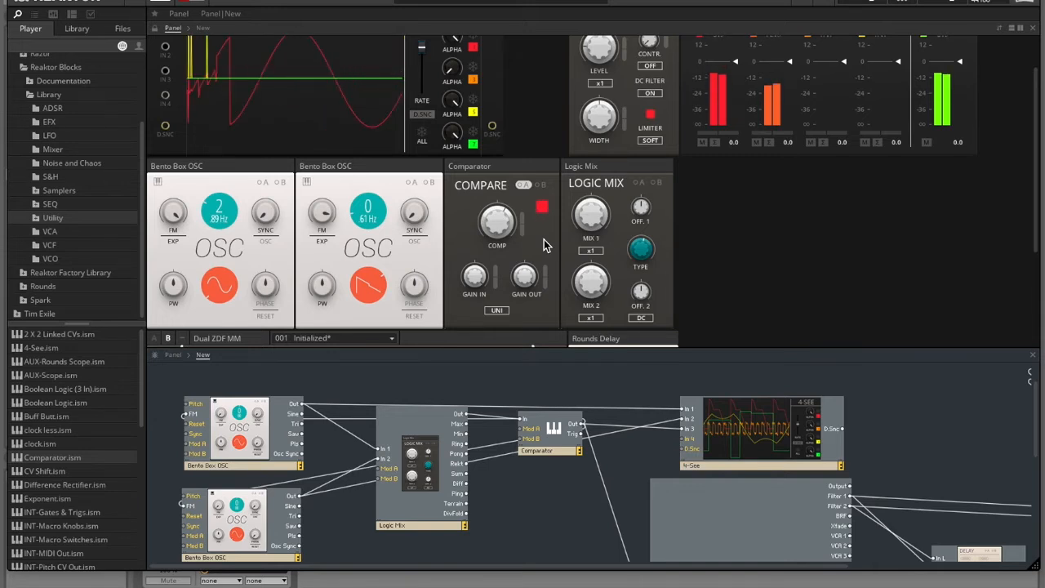
{"action": "scroll", "coordinate": [543, 240], "scroll_direction": "up", "scroll_amount": 2}
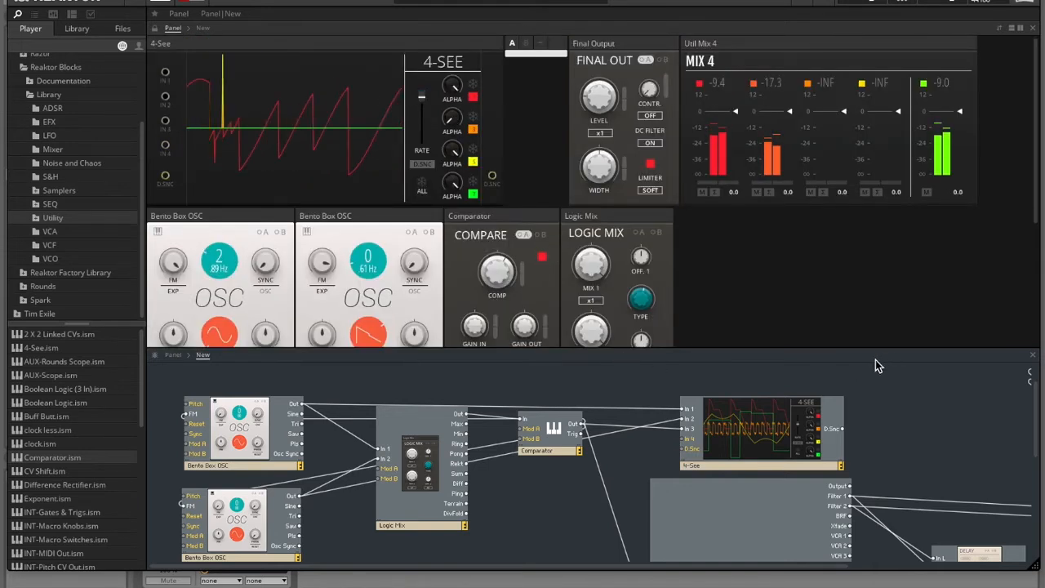
{"action": "left_click_drag", "start_coordinate": [959, 350], "coordinate": [829, 423]}
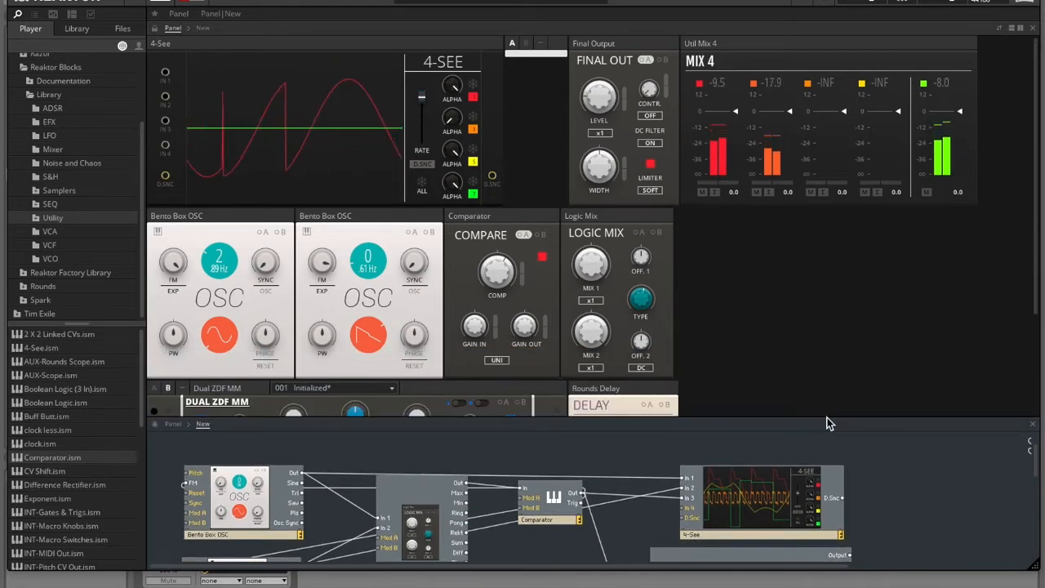
{"action": "left_click_drag", "start_coordinate": [504, 276], "coordinate": [513, 361]}
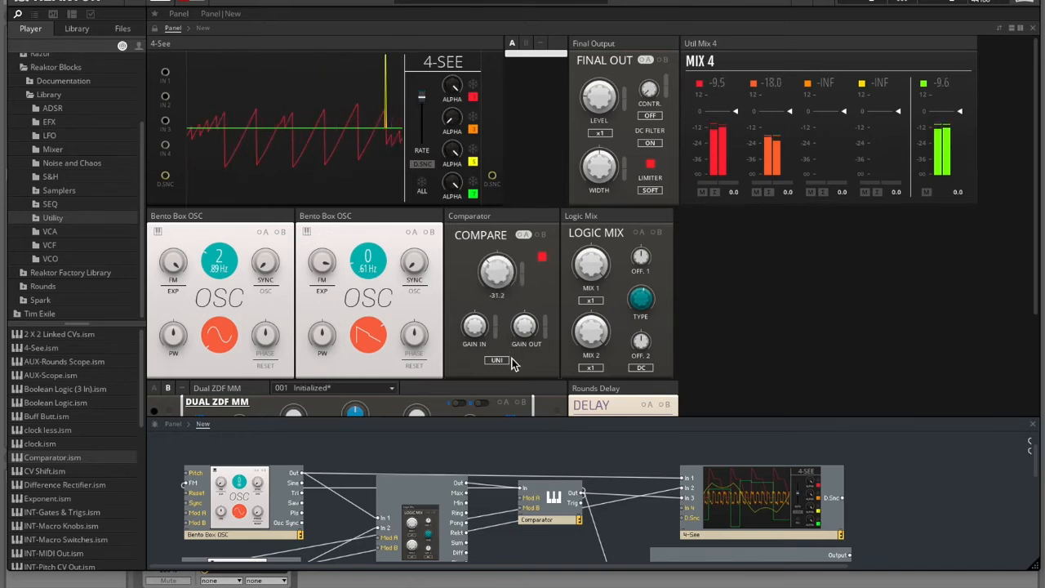
{"action": "mouse_move", "coordinate": [513, 360]}
{"action": "left_mouse_down"}
{"action": "mouse_move", "coordinate": [490, 280]}
{"action": "mouse_move", "coordinate": [502, 374]}
{"action": "mouse_move", "coordinate": [496, 353]}
{"action": "left_mouse_up"}
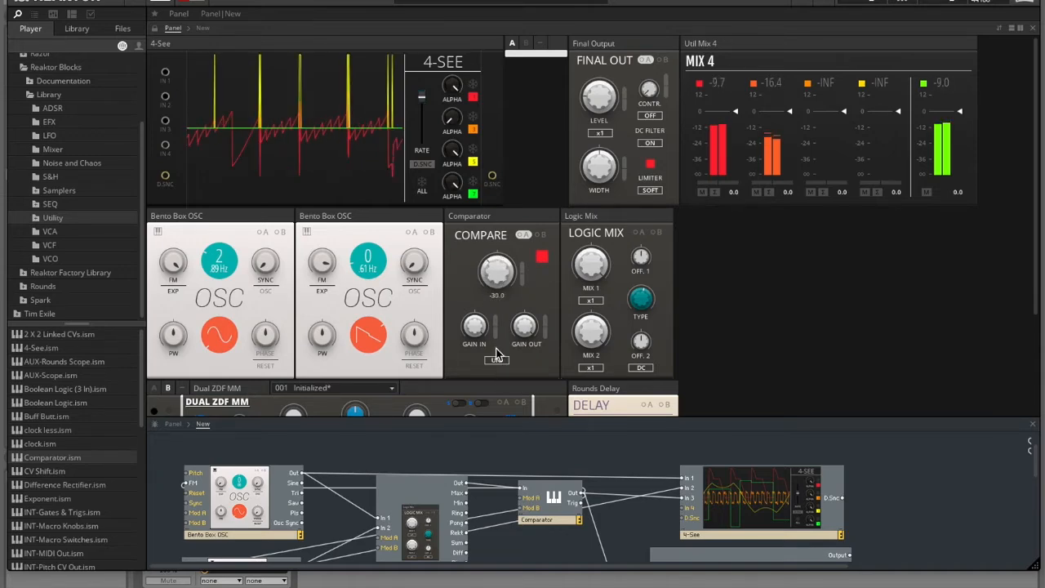
- Enlarge the structure view, move the Dual ZDF MM closer to the Comparator and wire the Comparator to its second Input
{"action": "scroll", "coordinate": [486, 299], "scroll_direction": "down", "scroll_amount": 3}
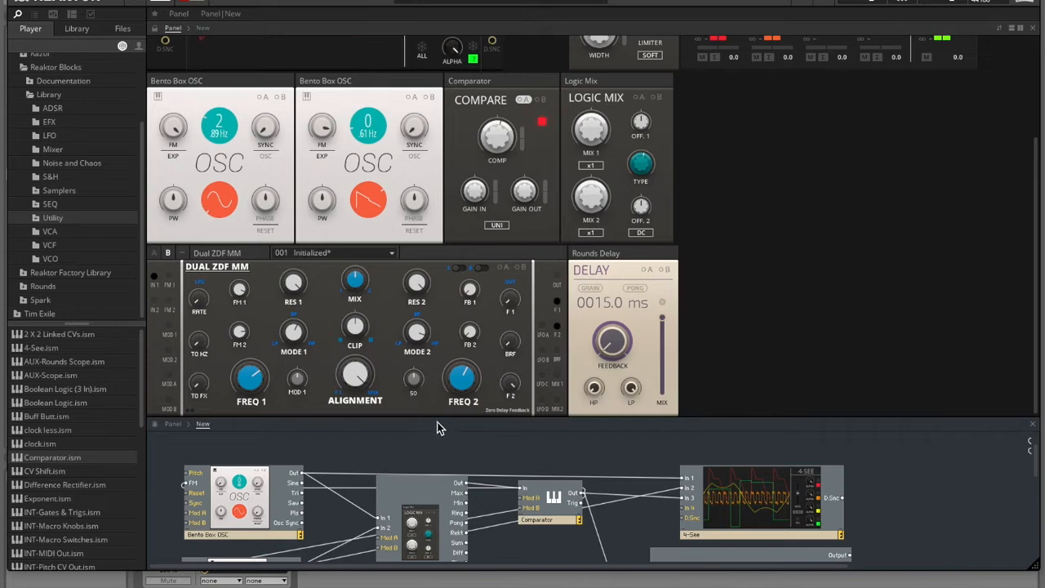
{"action": "left_click_drag", "start_coordinate": [436, 421], "coordinate": [460, 244]}
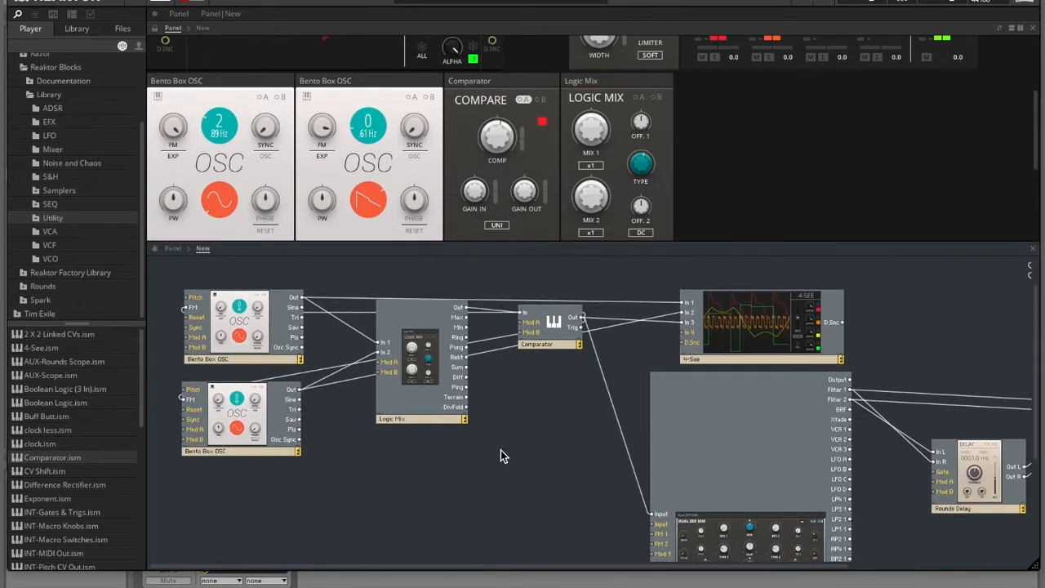
{"action": "scroll", "coordinate": [602, 472], "scroll_direction": "down", "scroll_amount": 2}
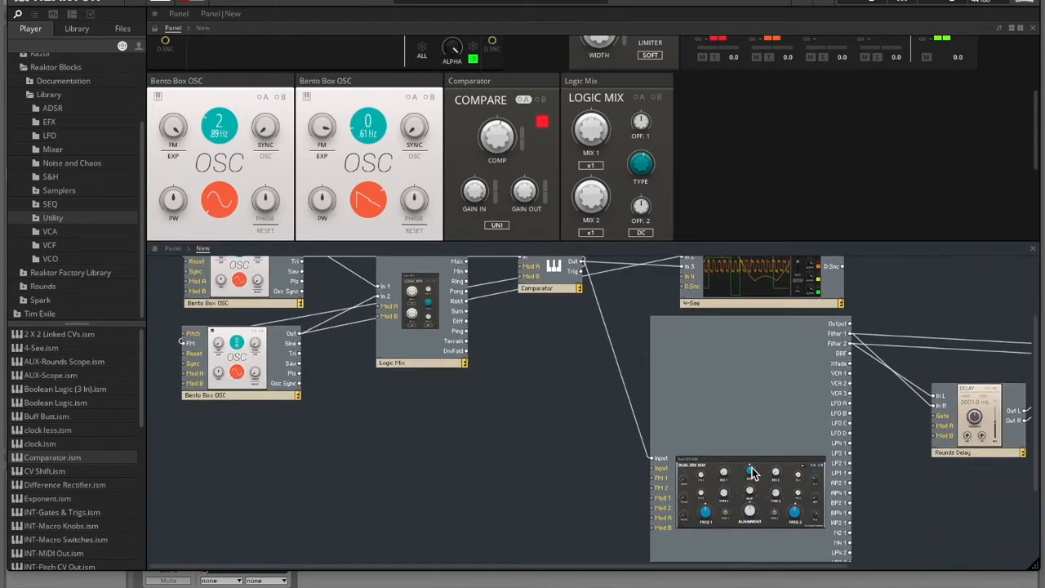
{"action": "left_click_drag", "start_coordinate": [720, 476], "coordinate": [690, 472]}
{"action": "scroll", "coordinate": [590, 483], "scroll_direction": "up", "scroll_amount": 1}
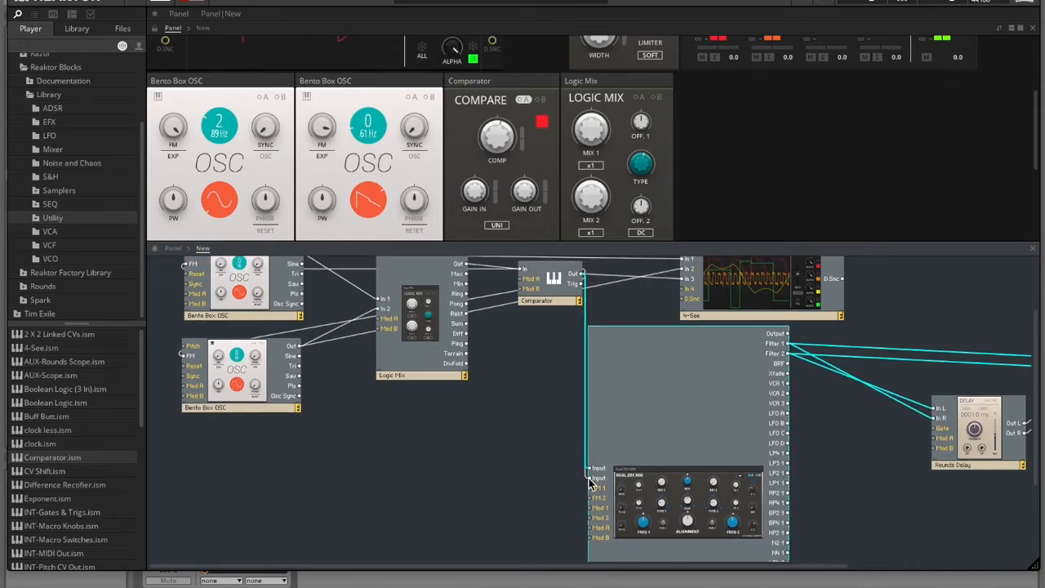
- Set the Dual ZDF MM's FREQ 1 to about 427 Hz and feed the Logic Mix's output into its FM 1 and FM 2
{"action": "scroll", "coordinate": [572, 122], "scroll_direction": "down", "scroll_amount": 5}
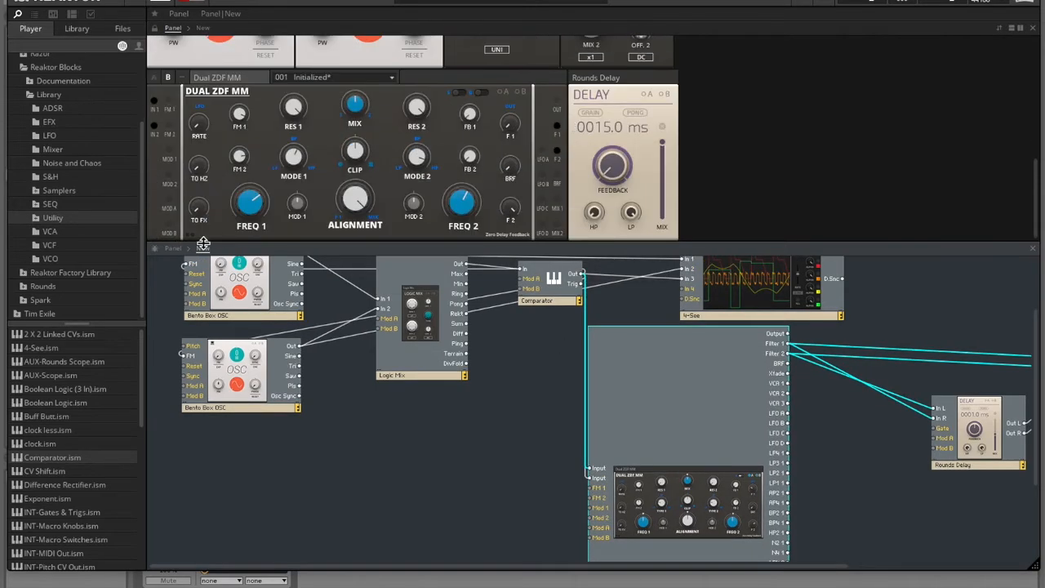
{"action": "left_click", "coordinate": [257, 211]}
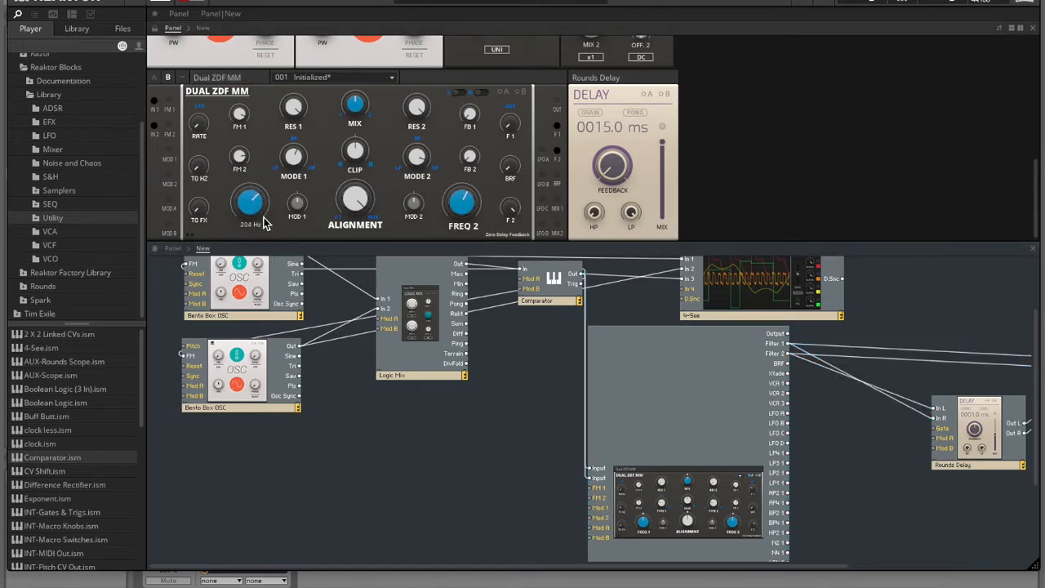
{"action": "scroll", "coordinate": [506, 341], "scroll_direction": "up", "scroll_amount": 1}
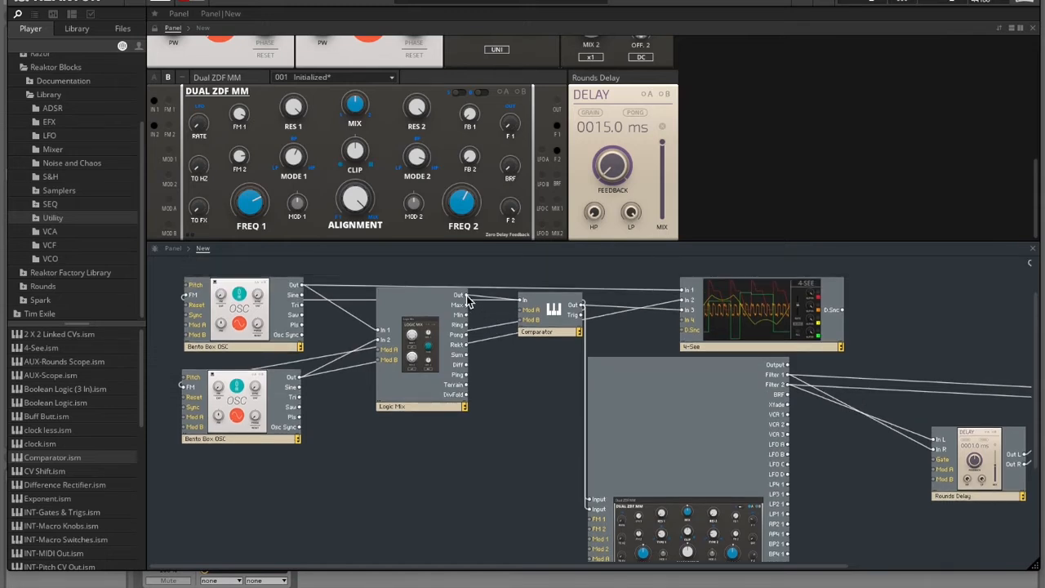
{"action": "left_click_drag", "start_coordinate": [467, 297], "coordinate": [590, 519]}
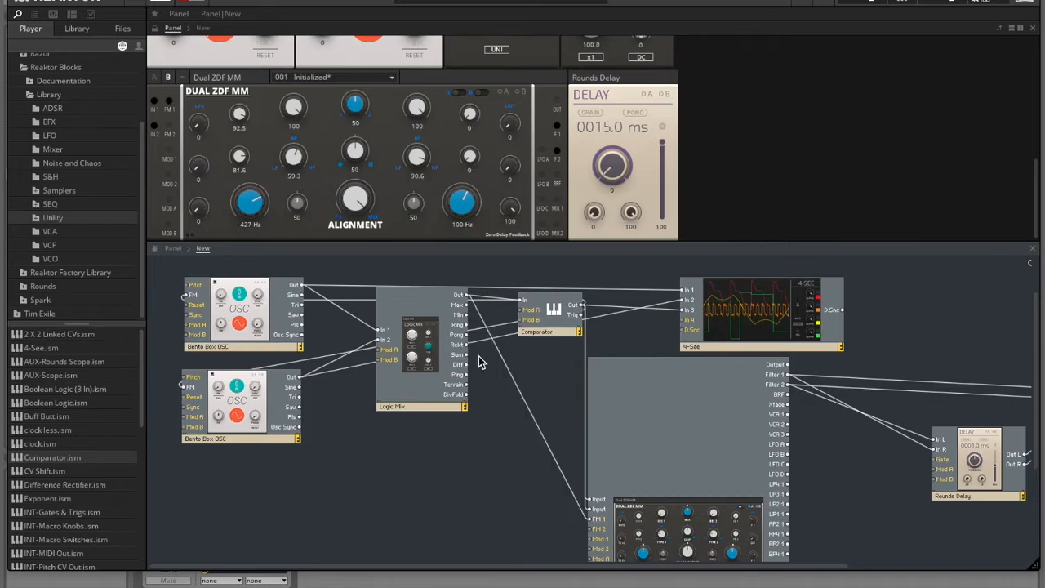
{"action": "left_click_drag", "start_coordinate": [466, 305], "coordinate": [591, 530]}
- Raise the Comparator's COMP amount and morph the second Bento Box OSC's waveform toward pulse
{"action": "scroll", "coordinate": [421, 269], "scroll_direction": "up", "scroll_amount": 3}
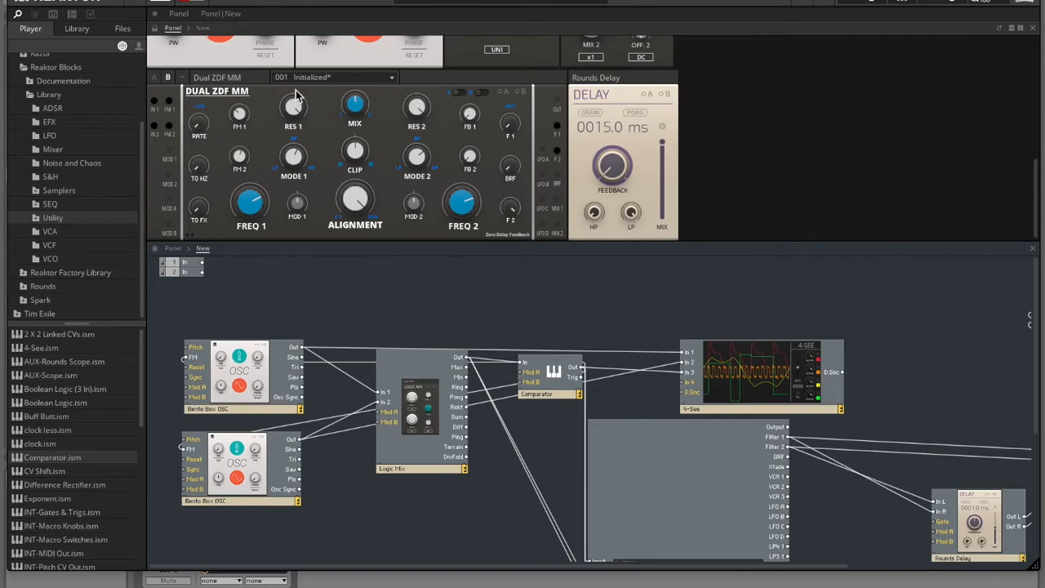
{"action": "scroll", "coordinate": [296, 95], "scroll_direction": "up", "scroll_amount": 3}
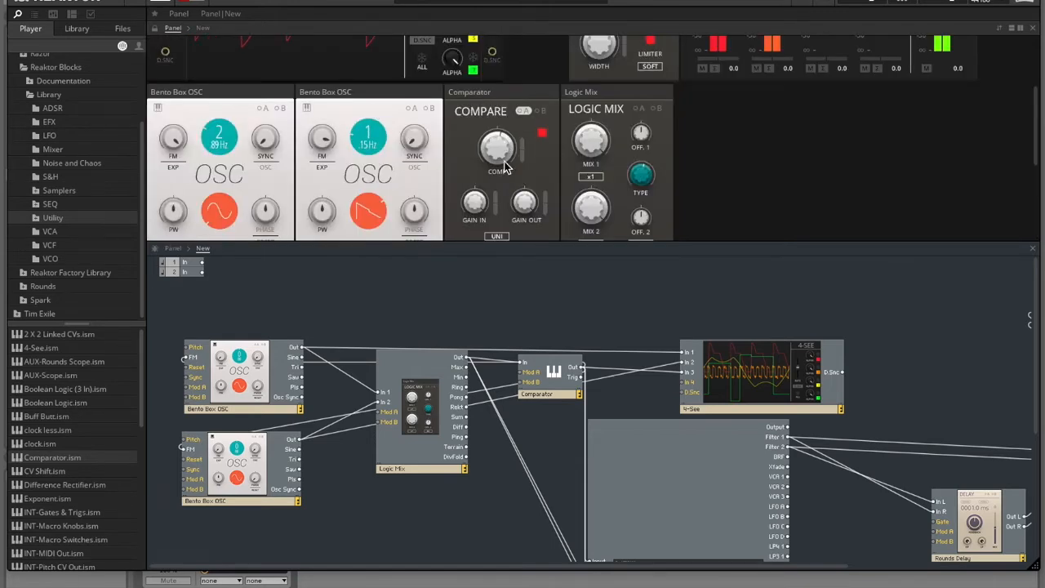
{"action": "left_click_drag", "start_coordinate": [496, 156], "coordinate": [486, 114]}
{"action": "left_click", "coordinate": [380, 193]}
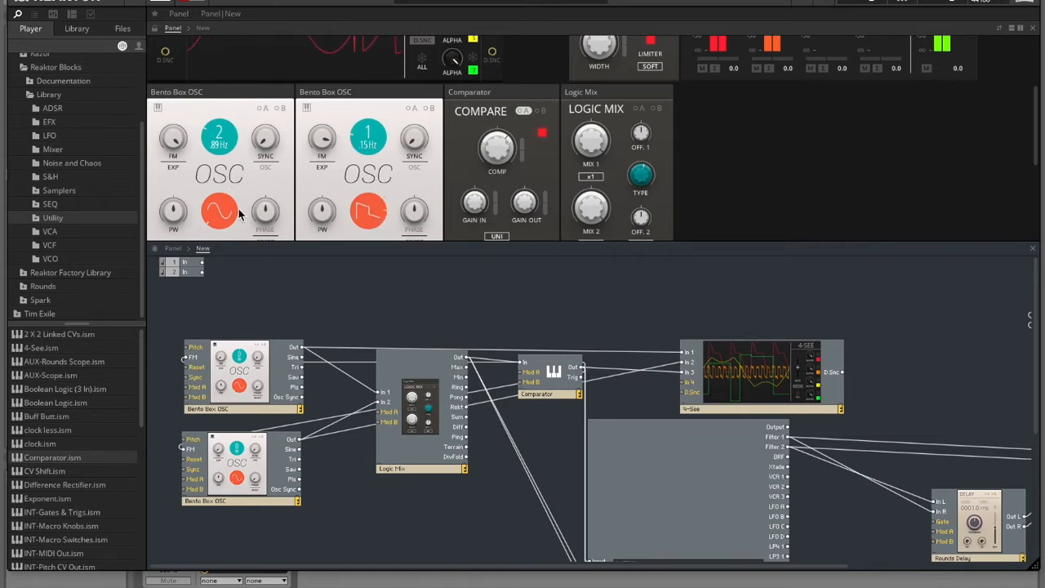
- Enlarge the panel view and vary the Comparator's COMP and the Logic Mix's MIX 1 while checking the 4-See
{"action": "left_click_drag", "start_coordinate": [506, 155], "coordinate": [506, 196]}
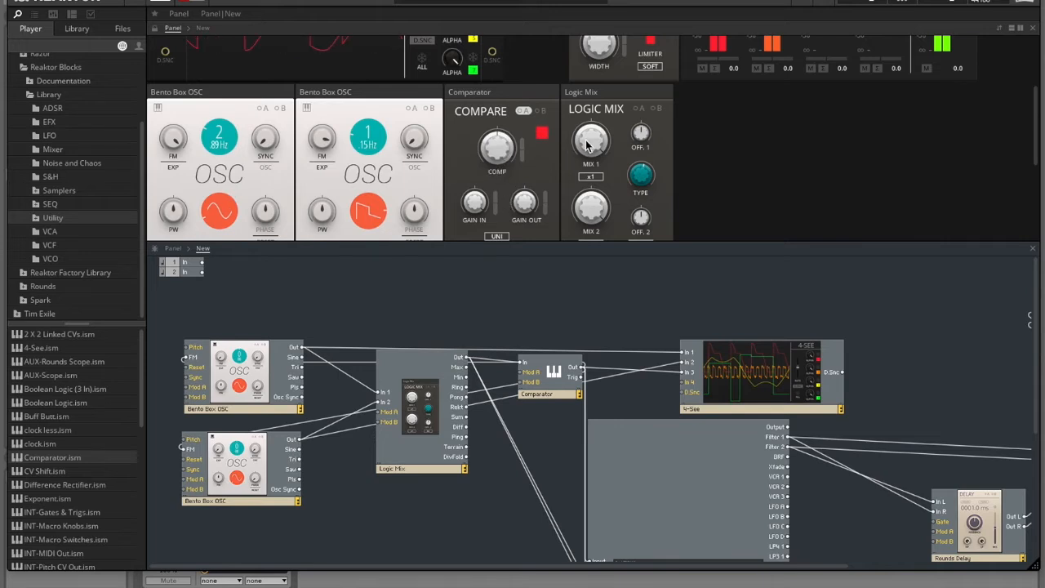
{"action": "left_click_drag", "start_coordinate": [594, 143], "coordinate": [593, 173]}
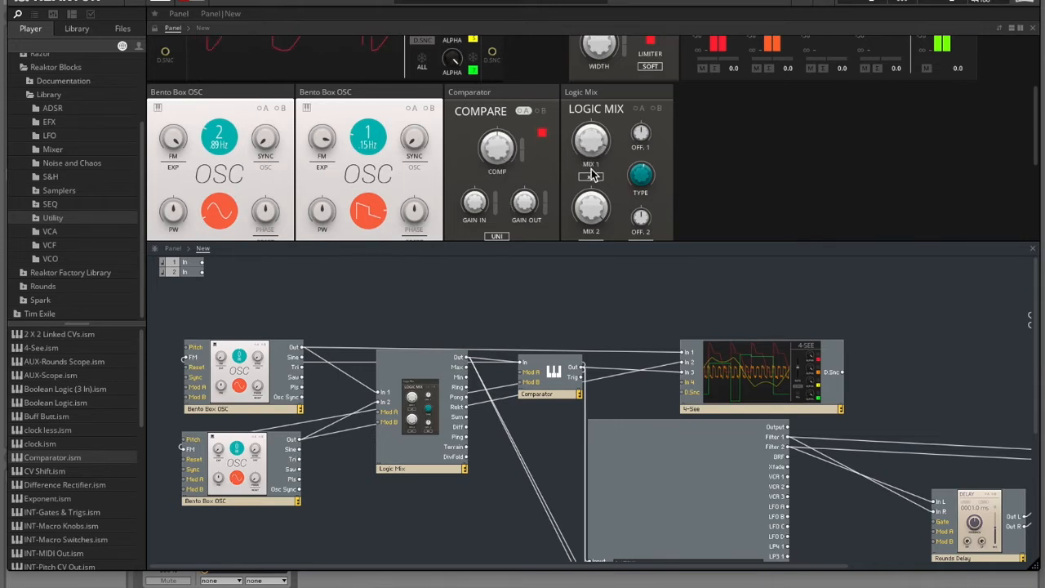
{"action": "left_click_drag", "start_coordinate": [554, 246], "coordinate": [556, 368]}
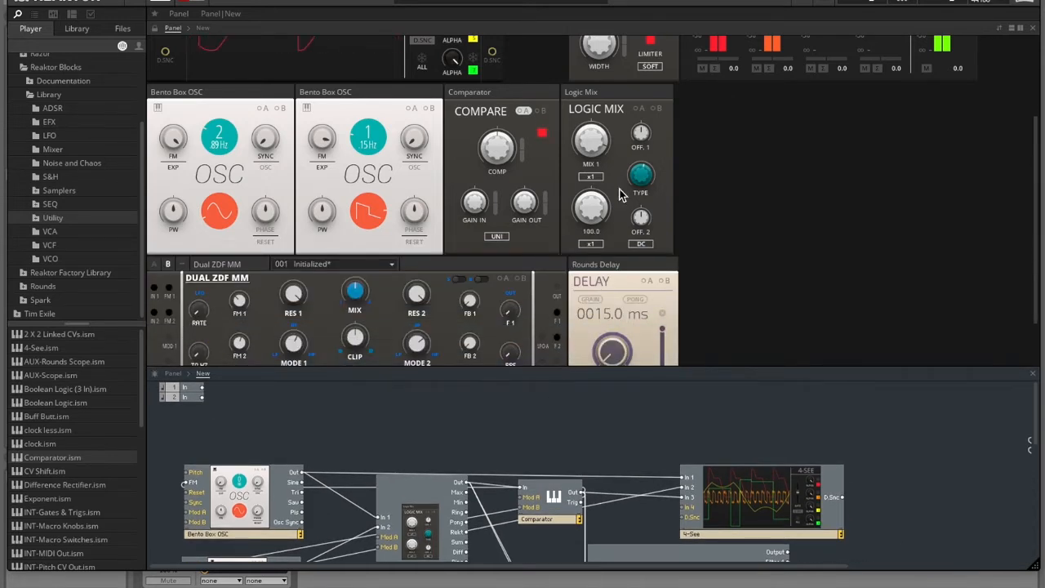
{"action": "left_click_drag", "start_coordinate": [601, 142], "coordinate": [598, 181]}
{"action": "scroll", "coordinate": [561, 148], "scroll_direction": "up", "scroll_amount": 2}
{"action": "left_click_drag", "start_coordinate": [595, 190], "coordinate": [608, 323]}
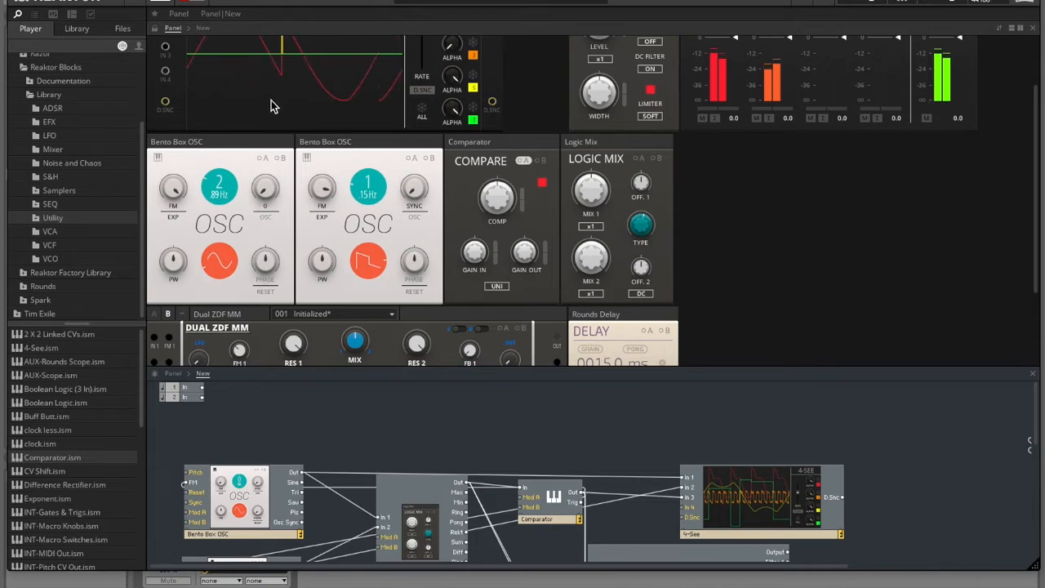
{"action": "scroll", "coordinate": [271, 101], "scroll_direction": "up", "scroll_amount": 1}
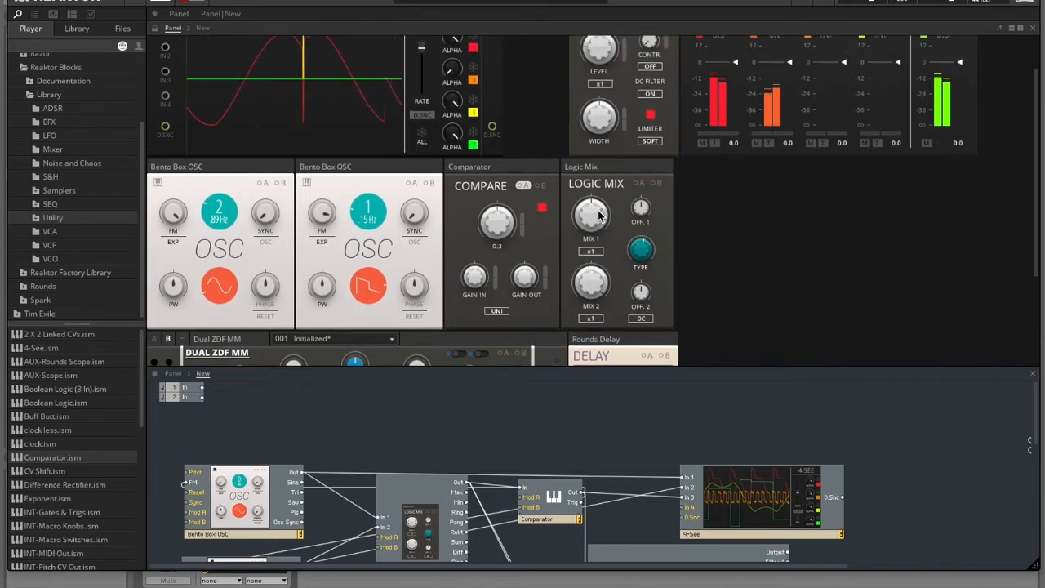
- Set the Logic Mix's MIX 1 to 48.0 and MIX 2 to about 28.9, varying the Comparator's COMP between adjustments
{"action": "left_click_drag", "start_coordinate": [591, 280], "coordinate": [594, 310]}
{"action": "left_click_drag", "start_coordinate": [593, 219], "coordinate": [643, 211]}
{"action": "left_click_drag", "start_coordinate": [500, 221], "coordinate": [507, 208]}
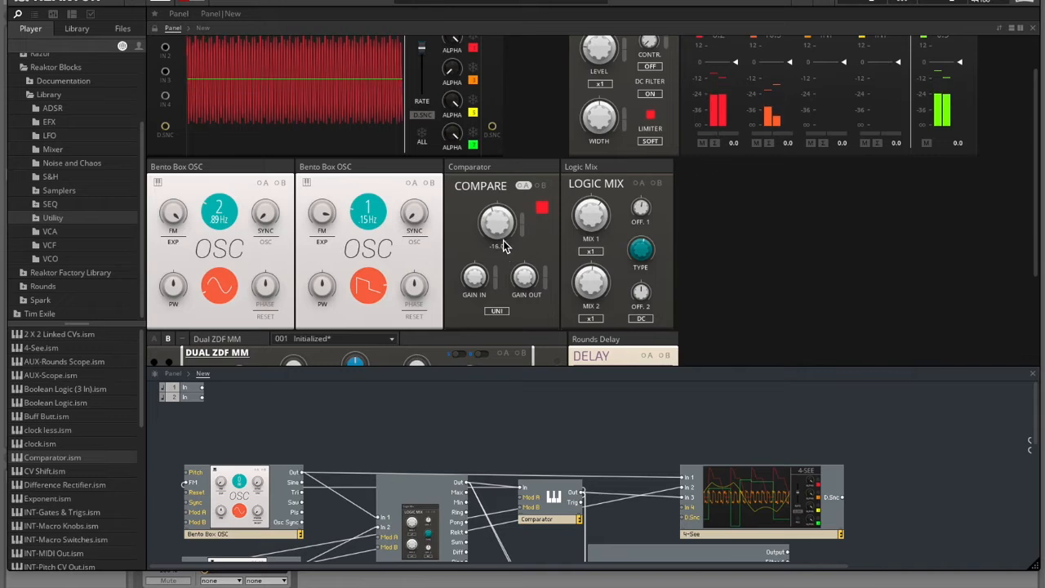
{"action": "left_click_drag", "start_coordinate": [503, 245], "coordinate": [502, 222]}
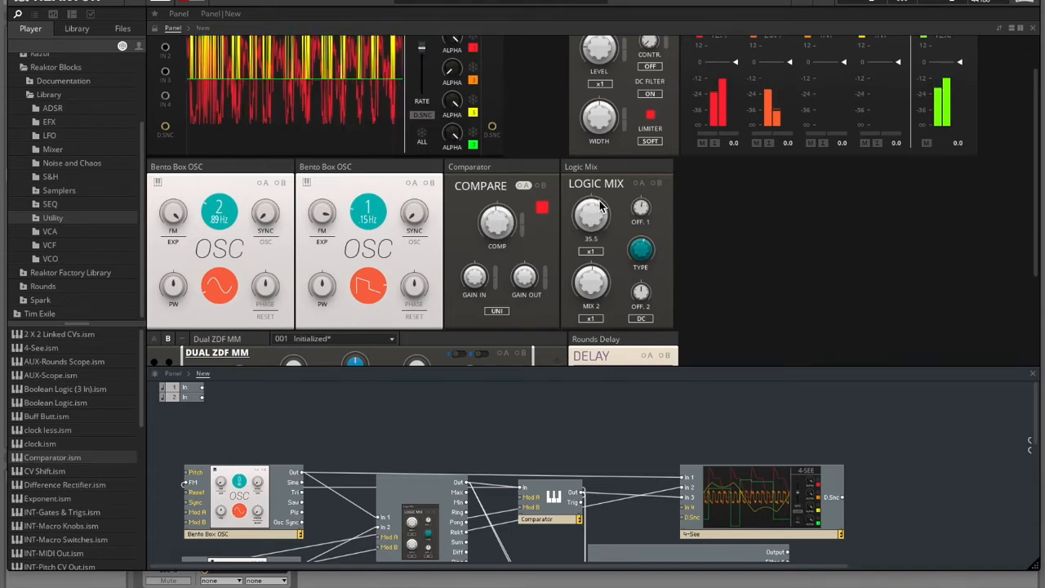
{"action": "left_click_drag", "start_coordinate": [604, 242], "coordinate": [600, 212]}
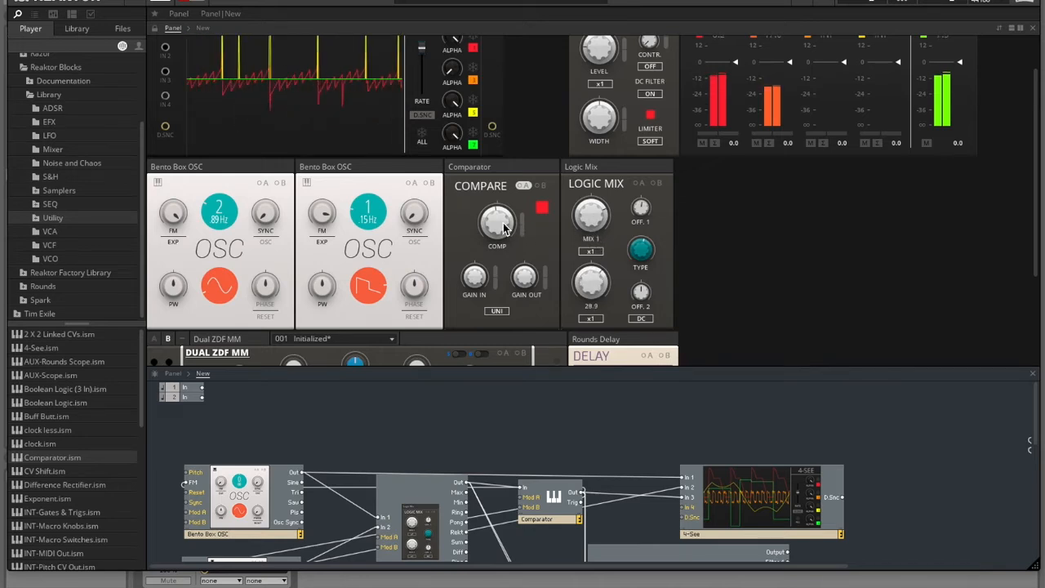
- Sweep the Comparator's COMP above and below its centre and settle it at 0
{"action": "left_click_drag", "start_coordinate": [498, 229], "coordinate": [500, 214]}
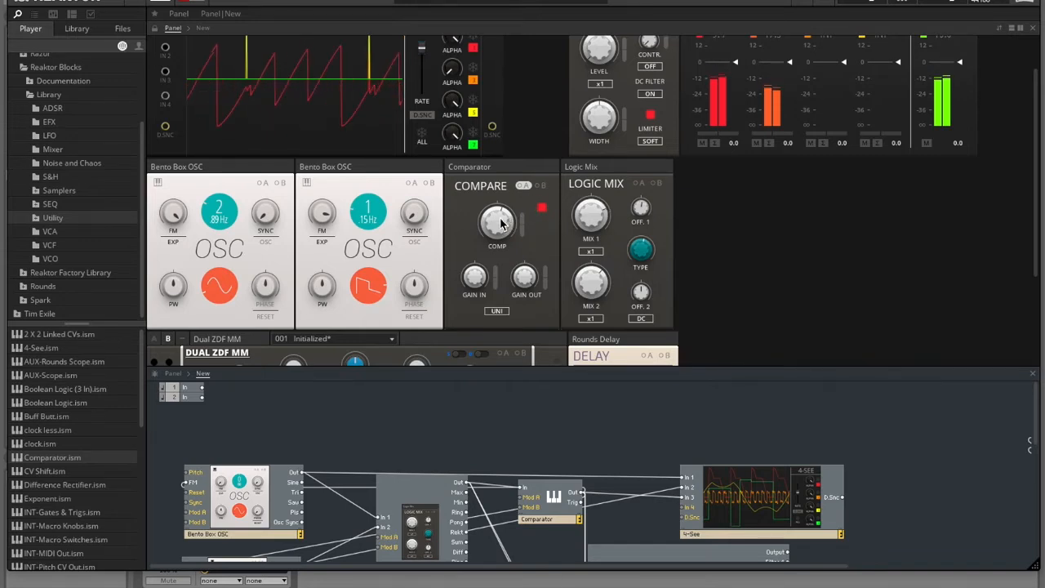
{"action": "left_click_drag", "start_coordinate": [502, 227], "coordinate": [515, 266]}
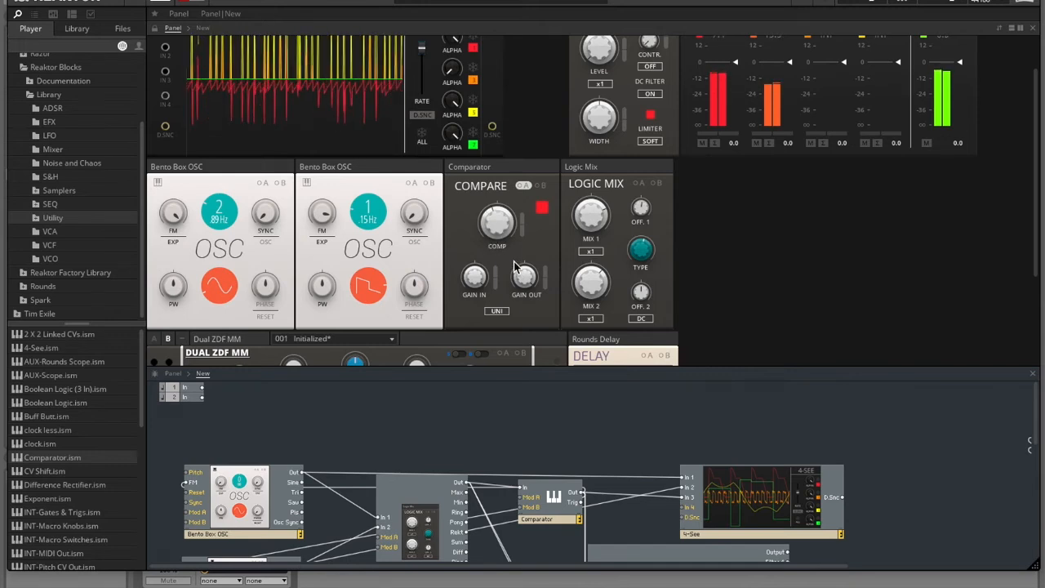
{"action": "left_click_drag", "start_coordinate": [508, 231], "coordinate": [501, 208]}
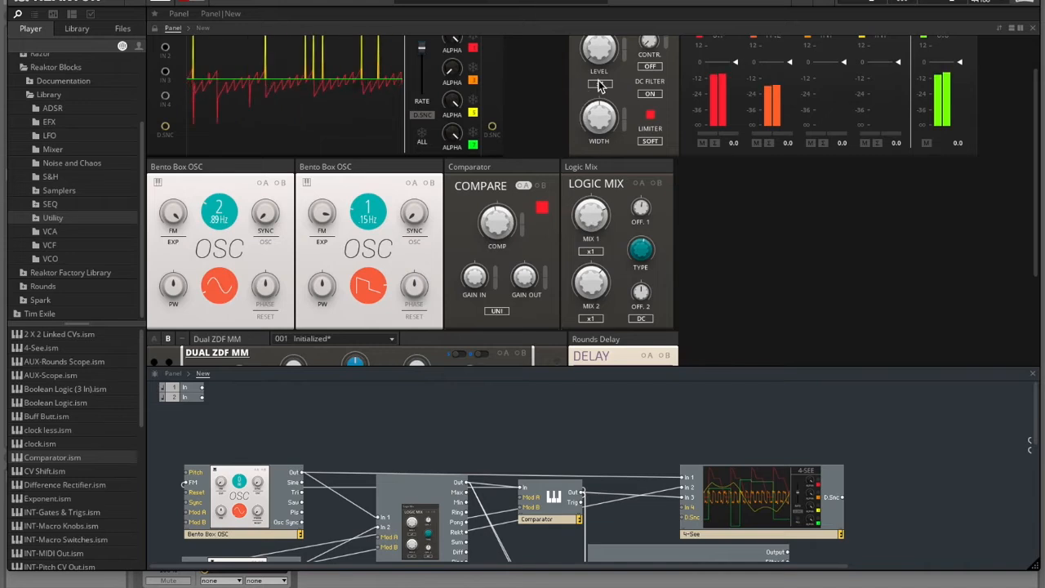
{"action": "mouse_move", "coordinate": [496, 219]}
{"action": "left_mouse_down"}
{"action": "mouse_move", "coordinate": [505, 187]}
{"action": "mouse_move", "coordinate": [508, 218]}
{"action": "left_mouse_up"}
{"action": "left_click_drag", "start_coordinate": [502, 202], "coordinate": [508, 232]}
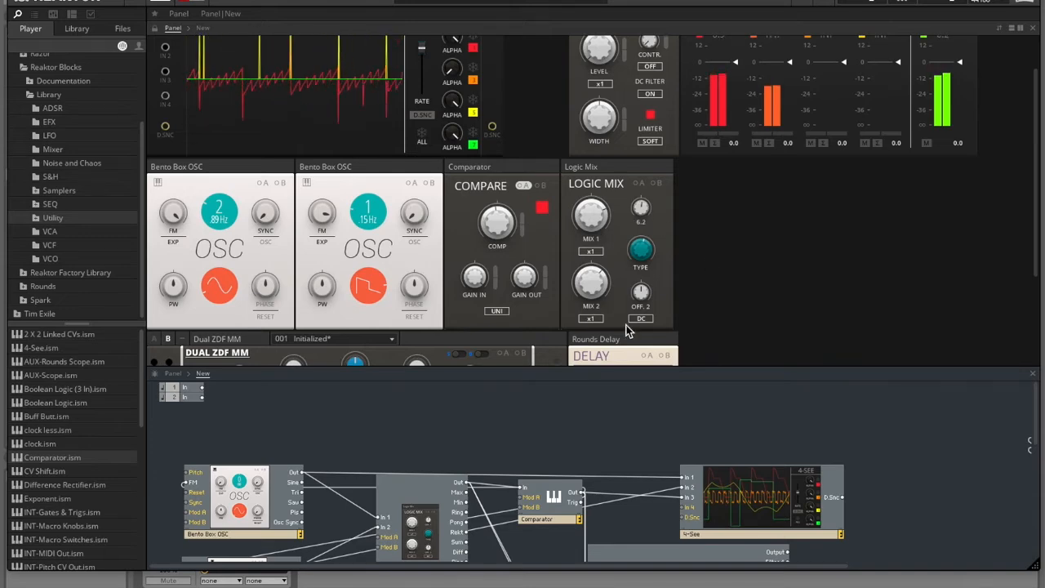
- Enlarge the structure view, add PRO-Sample & Hold from the S&H folder and place it between the Logic Mix and the 4-See
{"action": "left_click_drag", "start_coordinate": [630, 372], "coordinate": [645, 242]}
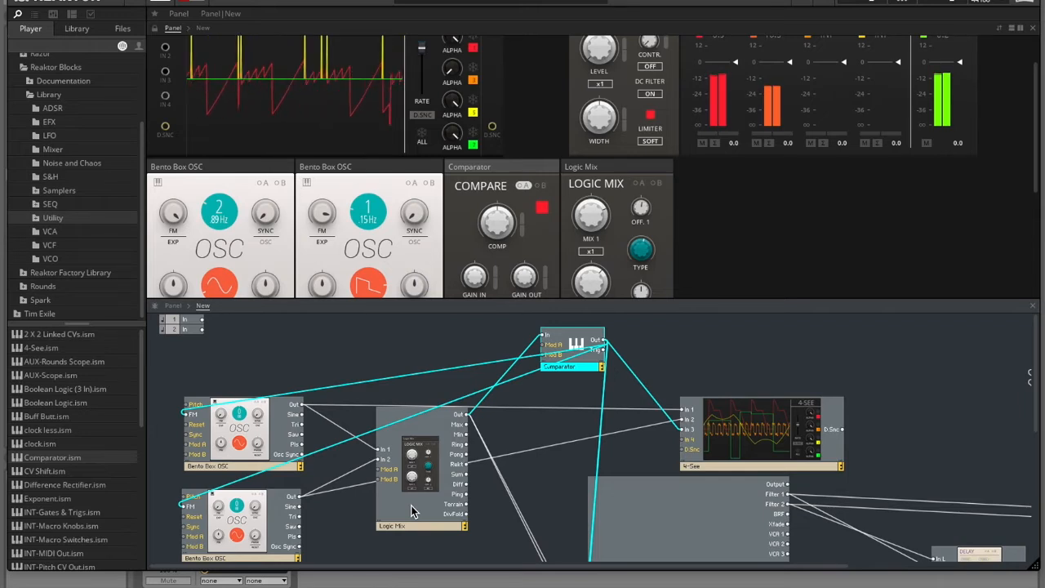
{"action": "left_click", "coordinate": [52, 178]}
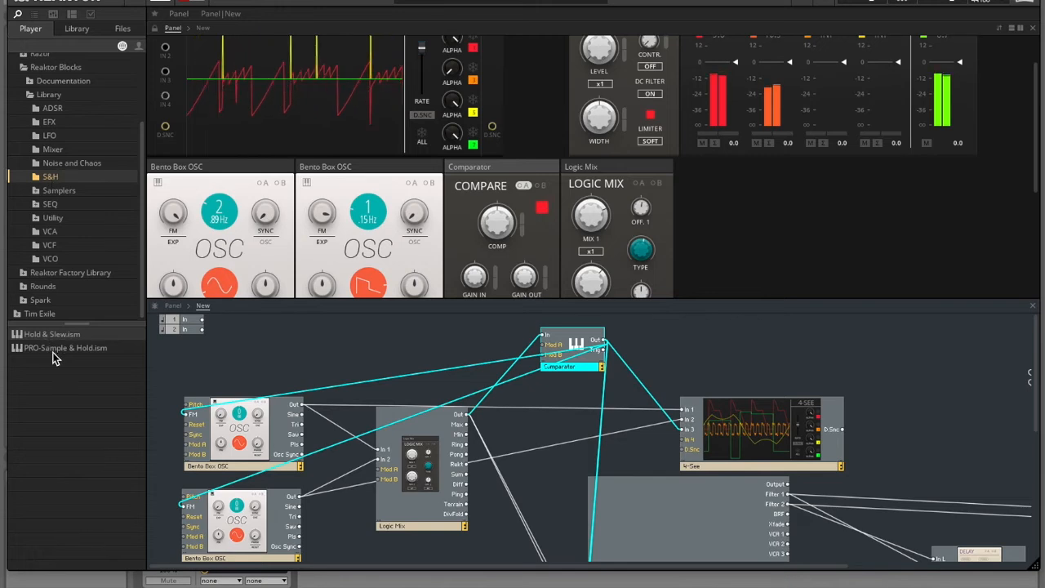
{"action": "left_click_drag", "start_coordinate": [49, 348], "coordinate": [450, 359]}
{"action": "left_click_drag", "start_coordinate": [498, 396], "coordinate": [544, 456]}
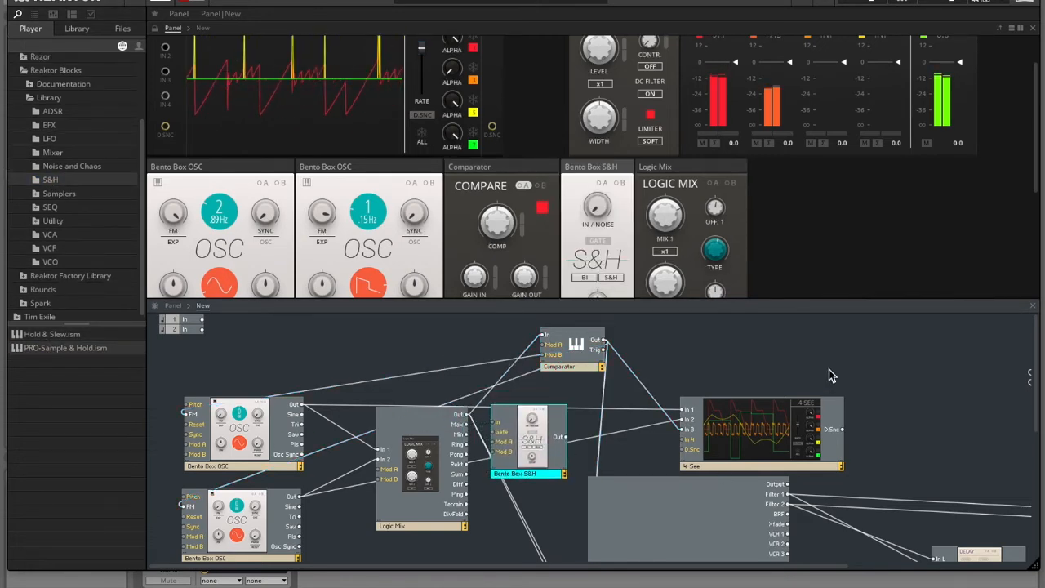
- Add SEQ-Clock Divider from the SEQ folder to the structure below the Bento Box S&H
{"action": "left_click", "coordinate": [53, 220]}
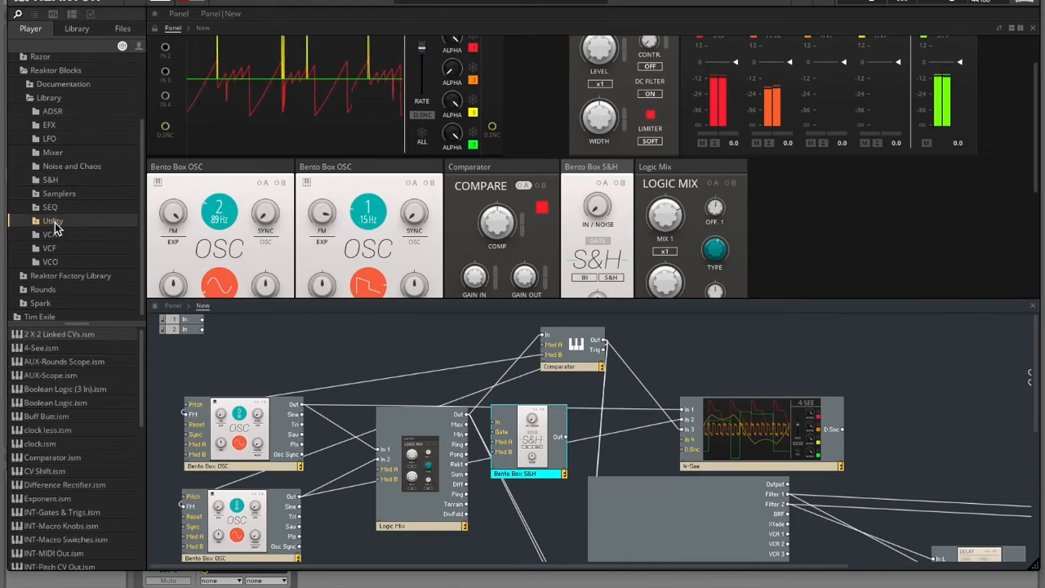
{"action": "scroll", "coordinate": [78, 448], "scroll_direction": "down", "scroll_amount": 5}
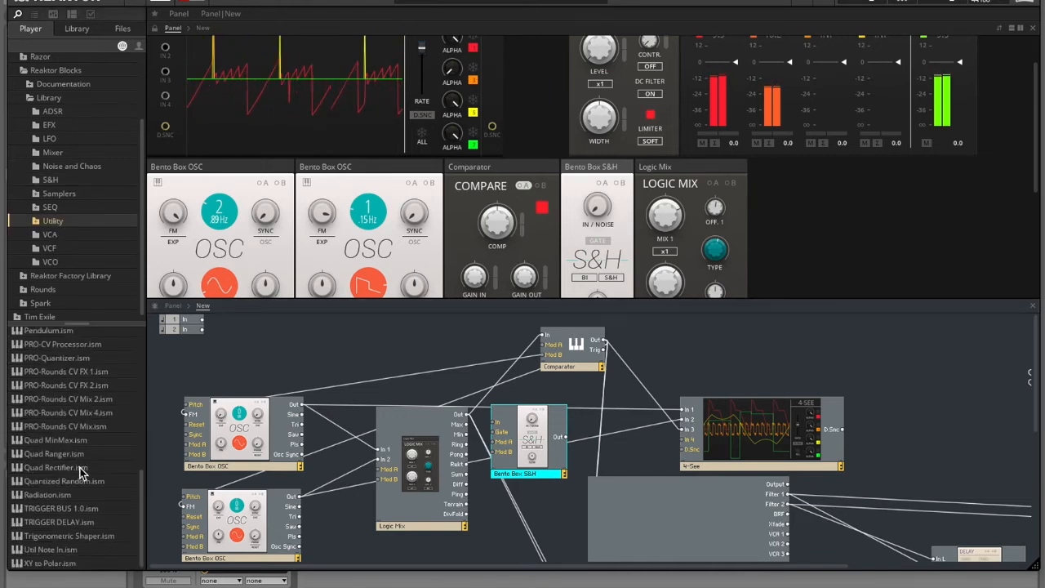
{"action": "left_click", "coordinate": [50, 206]}
{"action": "left_click_drag", "start_coordinate": [60, 488], "coordinate": [531, 495]}
- Enlarge the structure view and move the Dual ZDF MM clear of the Clock Divider
{"action": "scroll", "coordinate": [531, 494], "scroll_direction": "down", "scroll_amount": 5}
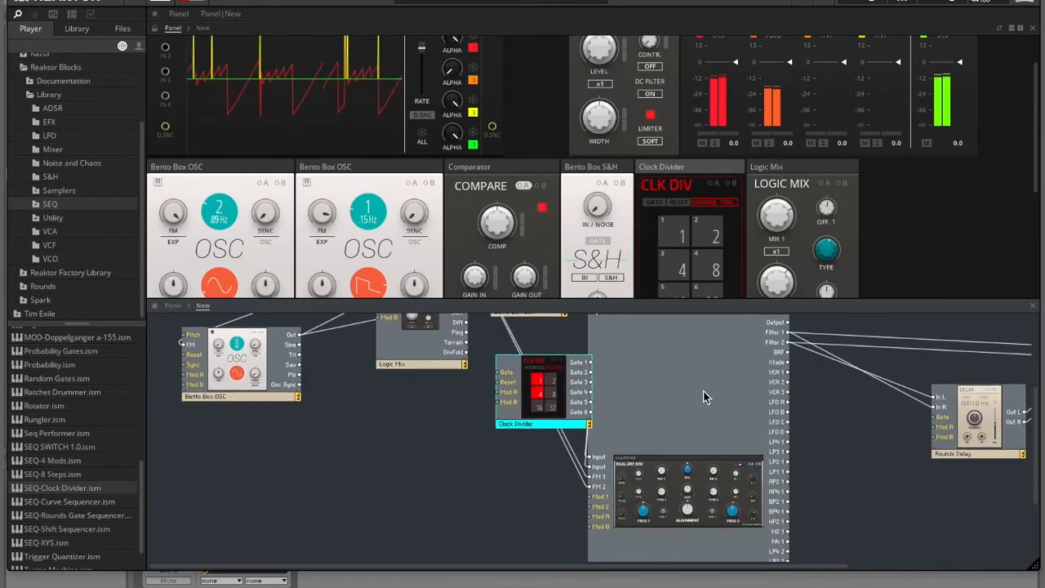
{"action": "left_click_drag", "start_coordinate": [581, 303], "coordinate": [583, 120]}
{"action": "left_click_drag", "start_coordinate": [712, 323], "coordinate": [781, 382]}
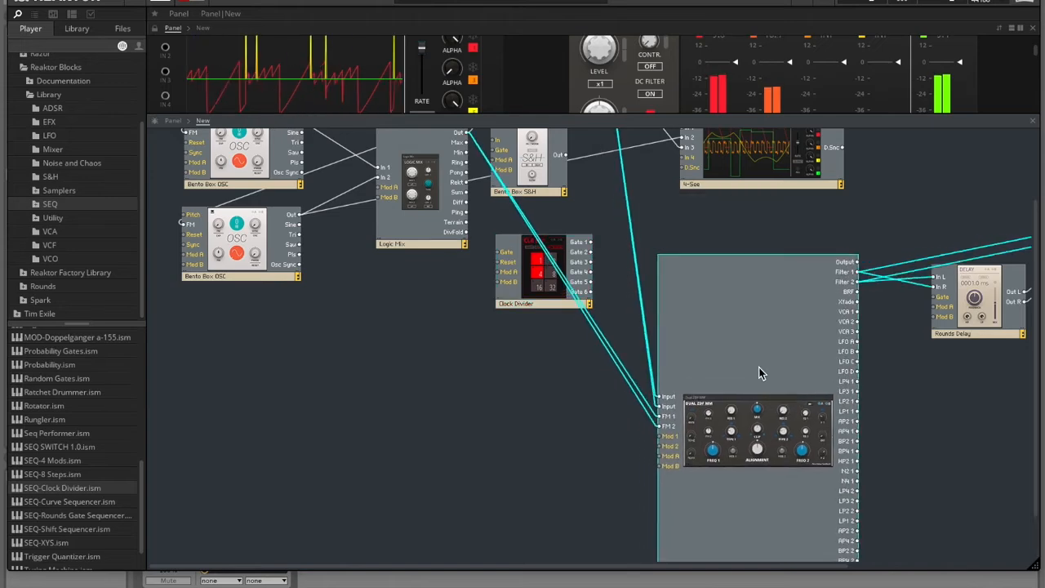
{"action": "scroll", "coordinate": [660, 276], "scroll_direction": "up", "scroll_amount": 3}
- Wire the Logic Mix's Out to the Bento Box S&H's In and reposition the S&H beside the Logic Mix
{"action": "left_click_drag", "start_coordinate": [532, 276], "coordinate": [556, 277]}
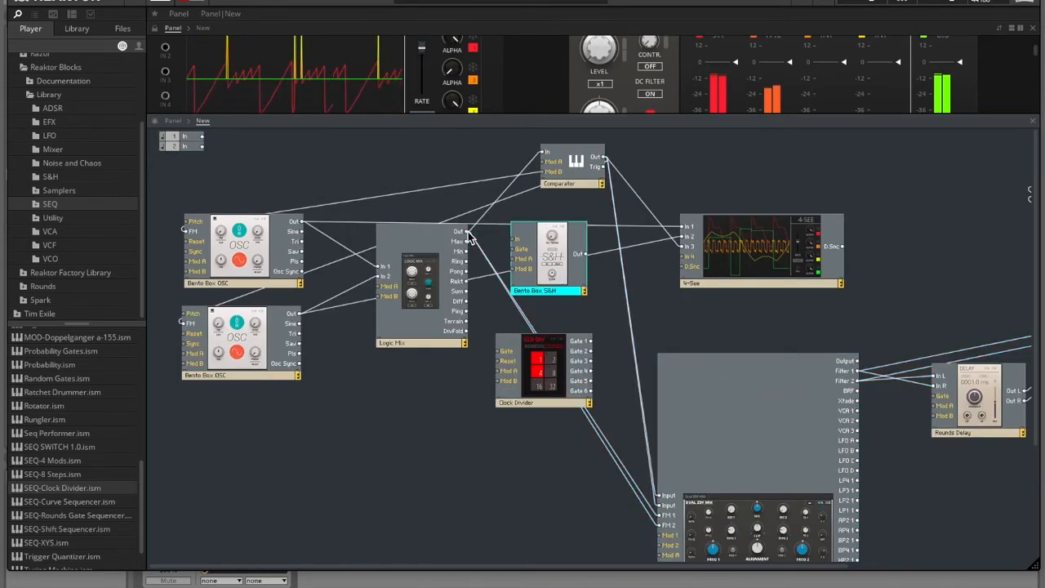
{"action": "left_click_drag", "start_coordinate": [468, 235], "coordinate": [515, 239]}
{"action": "left_click_drag", "start_coordinate": [558, 271], "coordinate": [555, 264]}
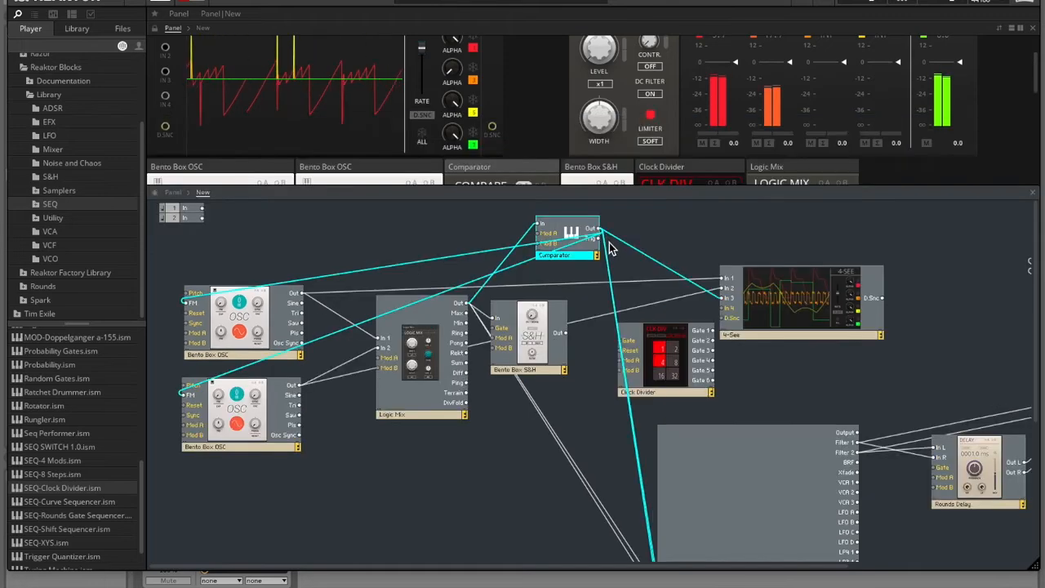
- Wire the Comparator's output to the Clock Divider's Gate, and the divider's Gate 1 to the Bento Box S&H's Gate
{"action": "left_click_drag", "start_coordinate": [614, 276], "coordinate": [625, 343]}
{"action": "left_click_drag", "start_coordinate": [679, 361], "coordinate": [653, 336]}
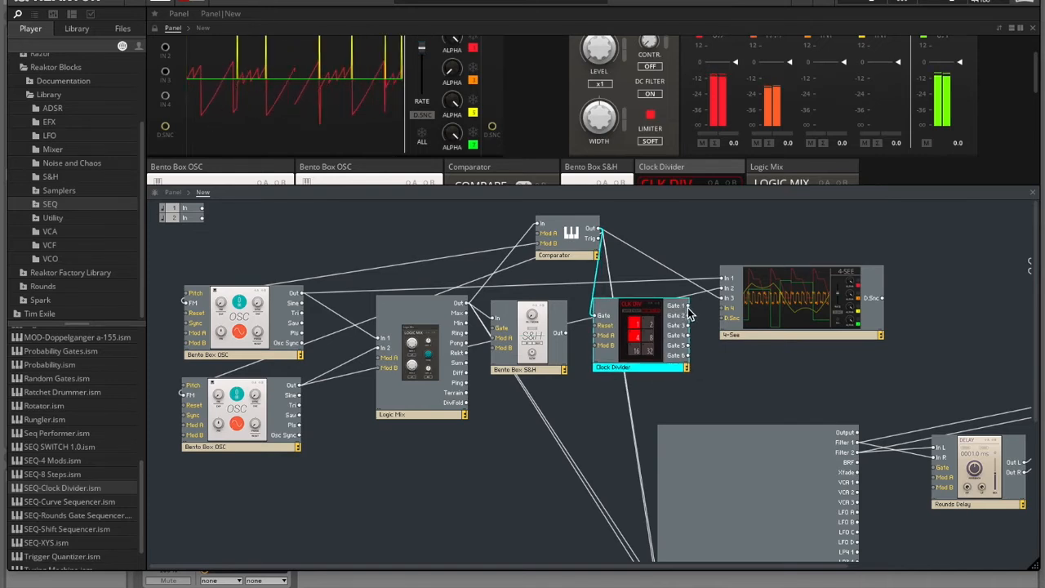
{"action": "left_click_drag", "start_coordinate": [692, 313], "coordinate": [508, 330]}
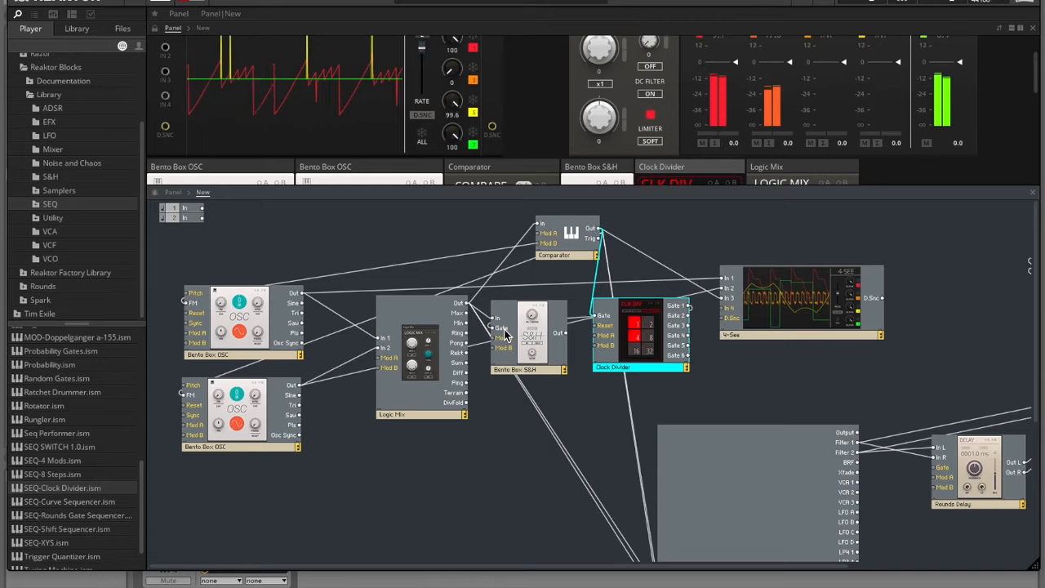
- Enlarge the panel view and move the 4-See and the Clock Divider farther from the Bento Box S&H
{"action": "left_click_drag", "start_coordinate": [562, 190], "coordinate": [571, 281]}
{"action": "left_click_drag", "start_coordinate": [805, 405], "coordinate": [894, 389]}
{"action": "left_click_drag", "start_coordinate": [648, 441], "coordinate": [698, 443]}
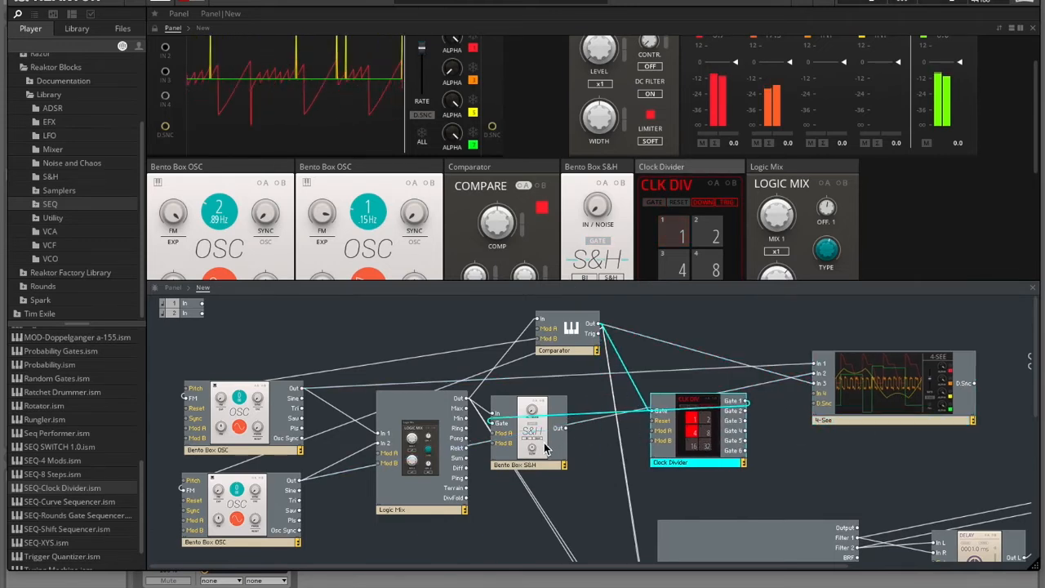
- Wire the Bento Box S&H's Out to the Comparator's Mod A, raise COMP's A modulation amount and reposition the S&H
{"action": "left_click_drag", "start_coordinate": [550, 451], "coordinate": [587, 452]}
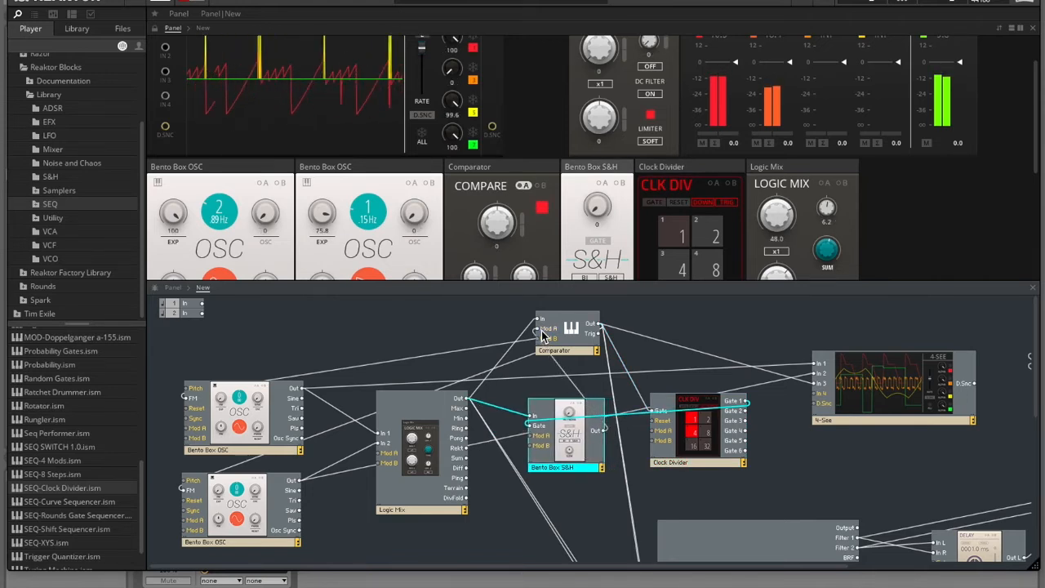
{"action": "left_click", "coordinate": [525, 206]}
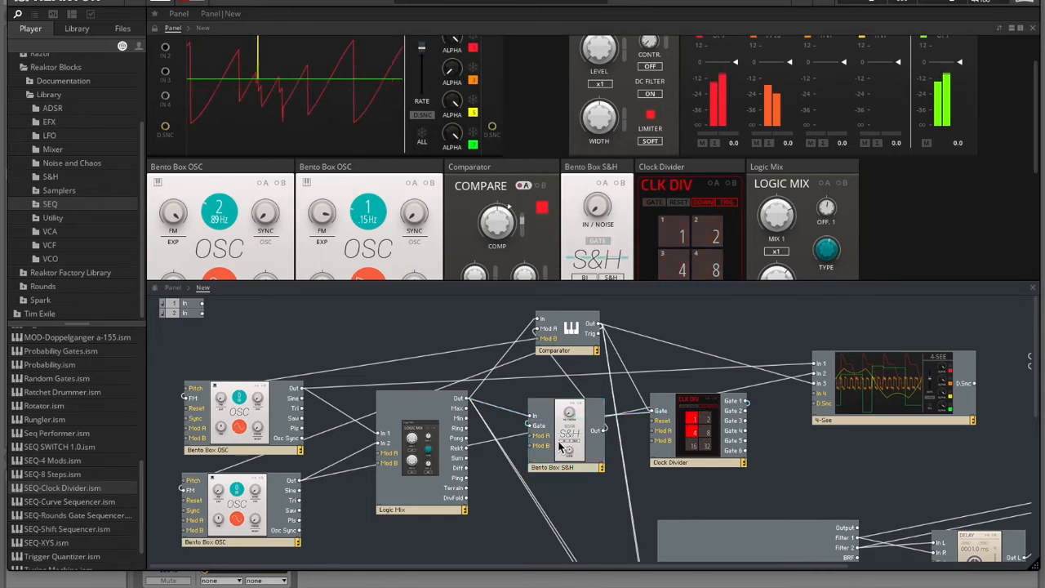
{"action": "left_click_drag", "start_coordinate": [574, 431], "coordinate": [570, 411]}
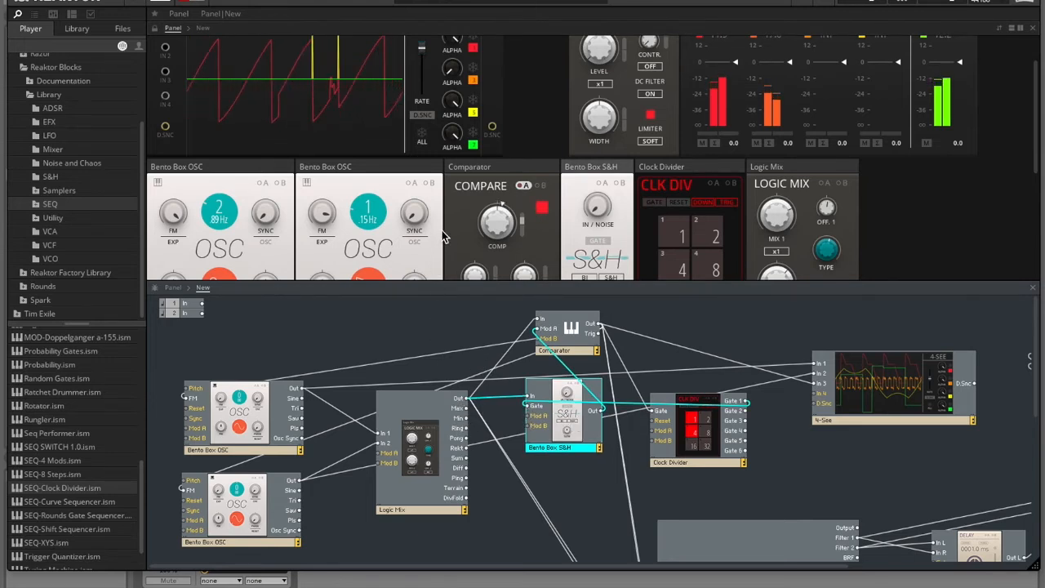
- Wire the Bento Box S&H's Out to the 4-See's In 4 and freeze all of its traces
{"action": "left_click_drag", "start_coordinate": [601, 417], "coordinate": [816, 394]}
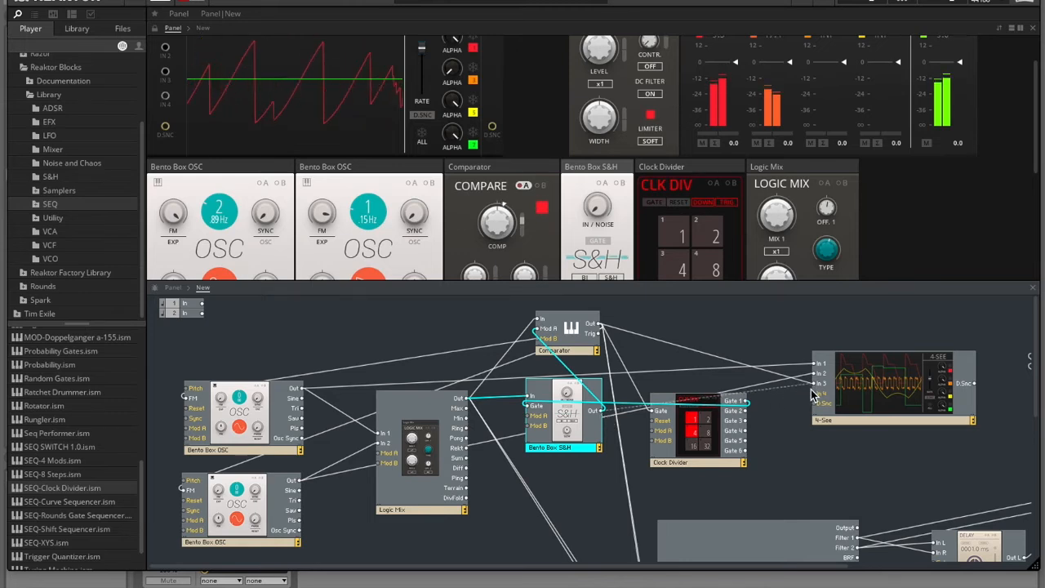
{"action": "scroll", "coordinate": [334, 65], "scroll_direction": "up", "scroll_amount": 3}
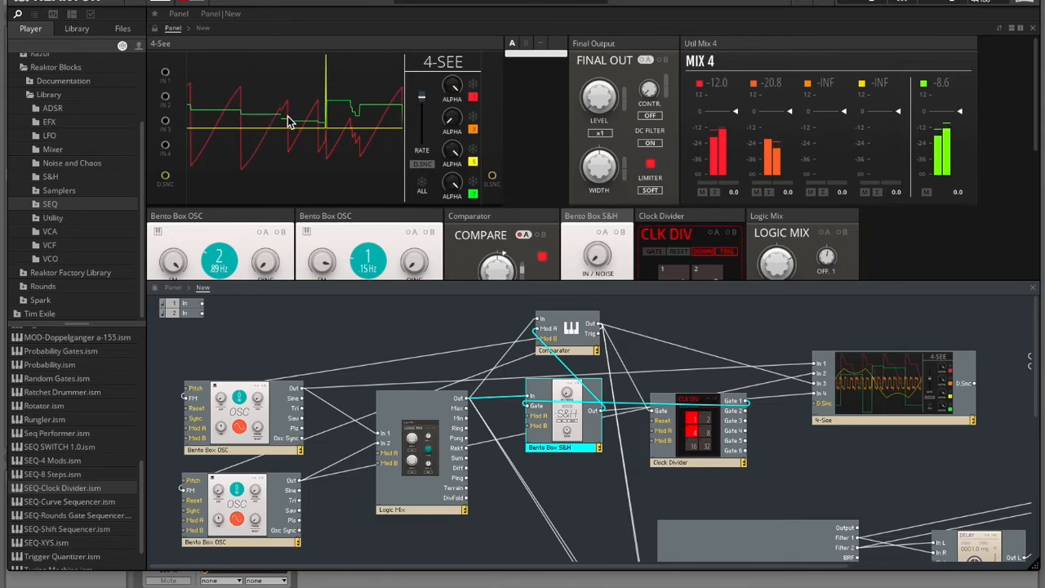
{"action": "left_click", "coordinate": [422, 187]}
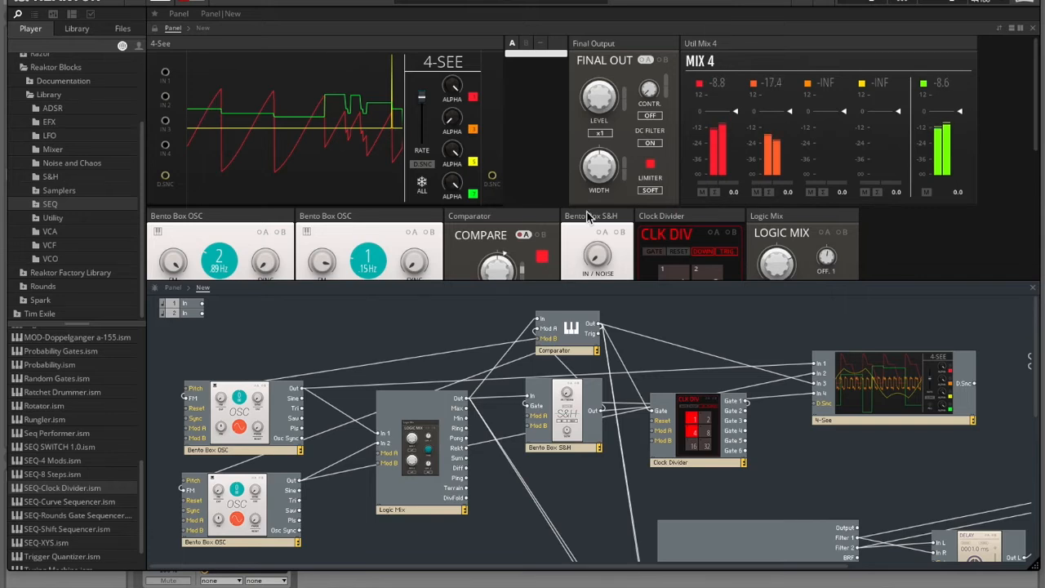
- Set the Clock Divider's first division to 30
{"action": "scroll", "coordinate": [586, 210], "scroll_direction": "down", "scroll_amount": 3}
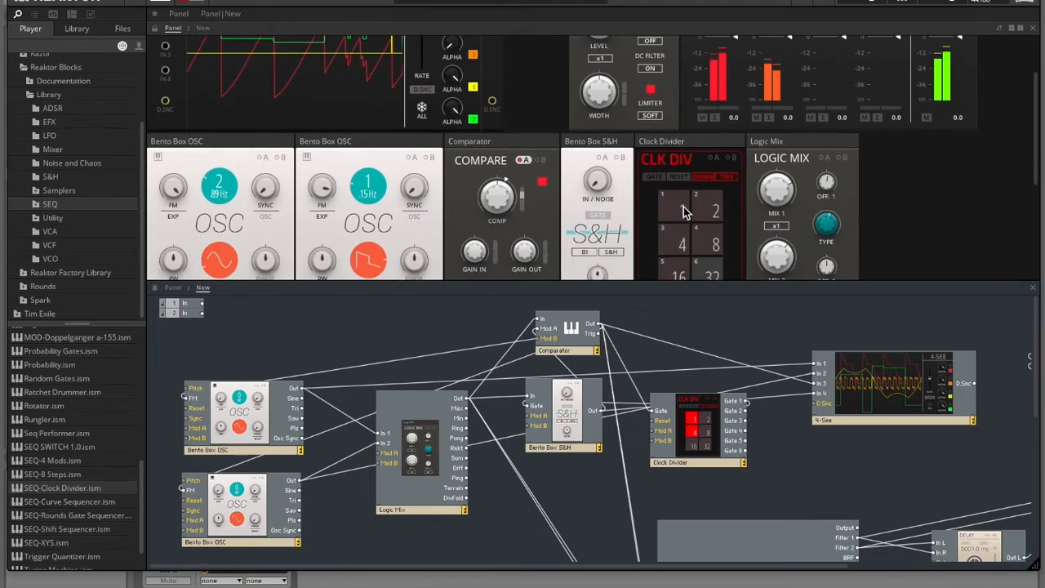
{"action": "left_click_drag", "start_coordinate": [684, 213], "coordinate": [686, 178]}
{"action": "left_click_drag", "start_coordinate": [676, 217], "coordinate": [683, 144]}
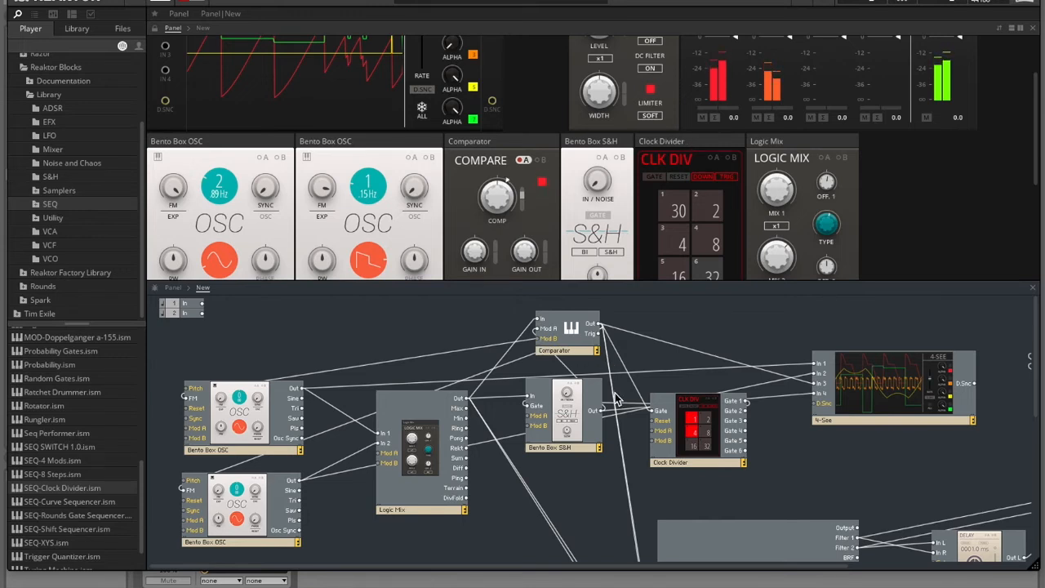
- Enlarge the panel view to show the 4-See with all block controls, and set the Clock Divider's first division to 1
{"action": "scroll", "coordinate": [601, 102], "scroll_direction": "up", "scroll_amount": 3}
{"action": "left_click_drag", "start_coordinate": [600, 102], "coordinate": [599, 2]}
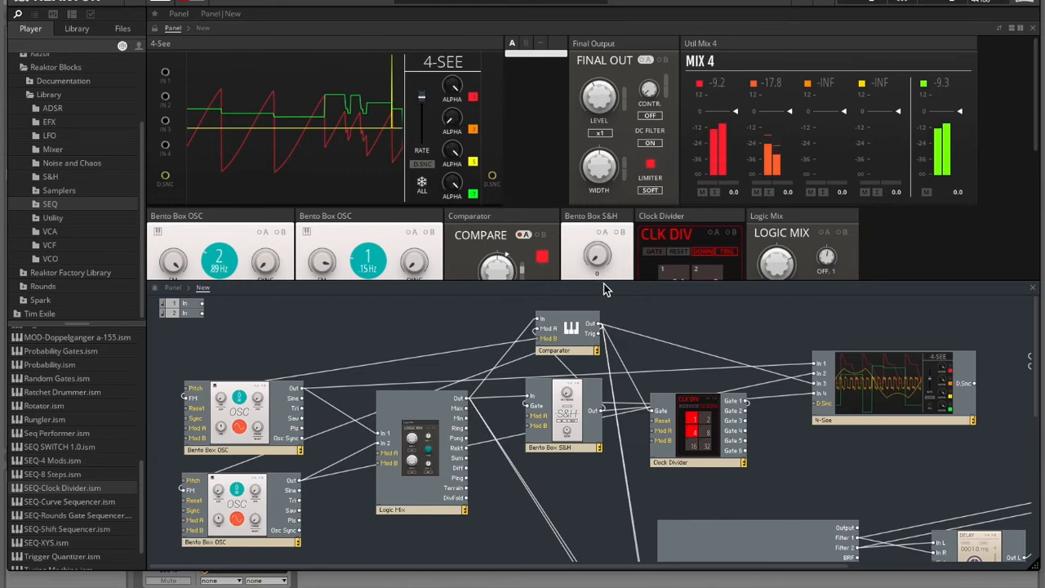
{"action": "left_click_drag", "start_coordinate": [605, 285], "coordinate": [608, 366]}
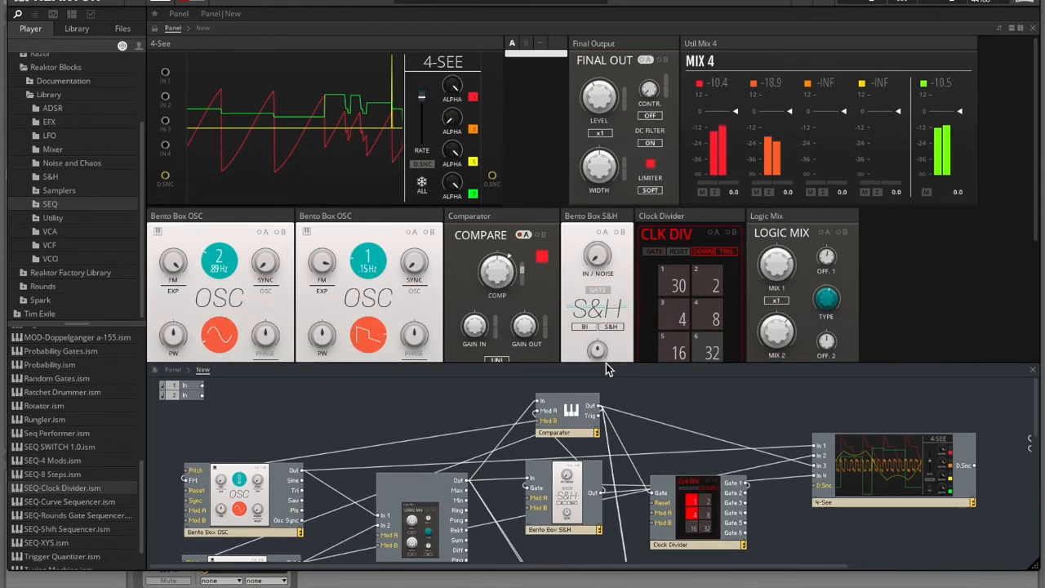
{"action": "left_click_drag", "start_coordinate": [680, 288], "coordinate": [679, 413]}
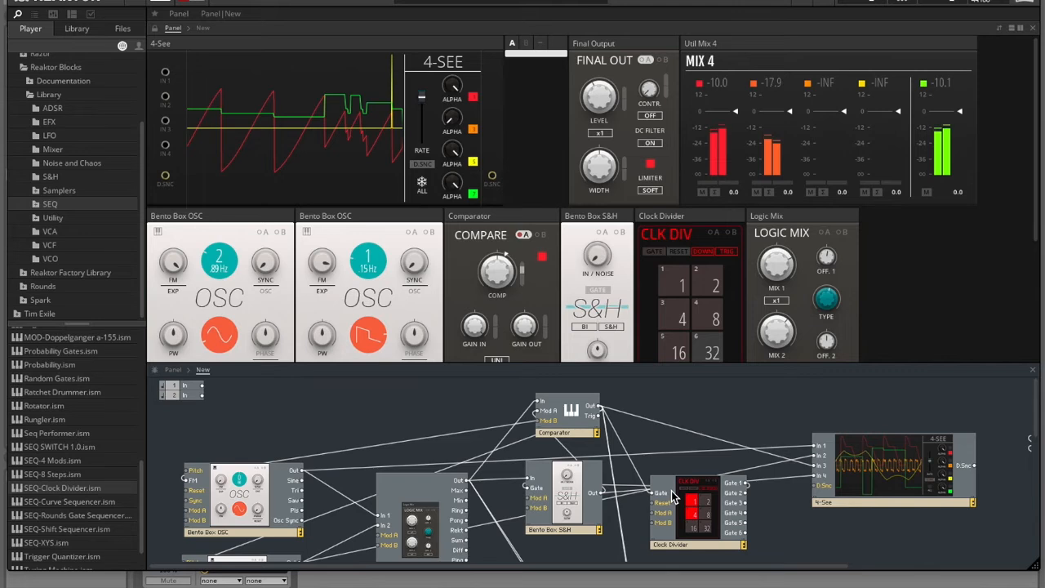
- Enlarge the panel view and set the Clock Divider's first division to 22
{"action": "left_click_drag", "start_coordinate": [678, 284], "coordinate": [683, 249]}
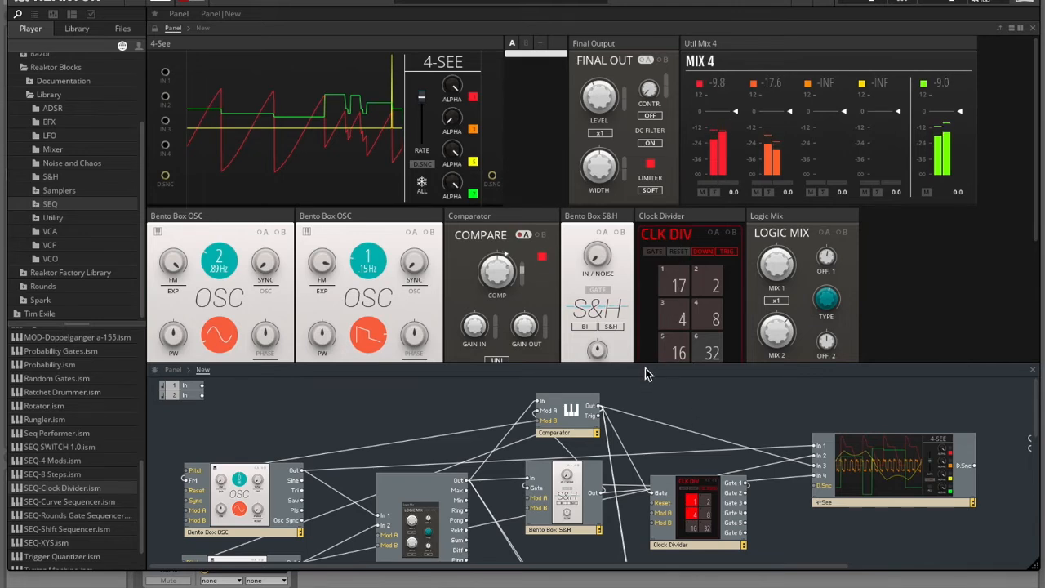
{"action": "left_click_drag", "start_coordinate": [648, 364], "coordinate": [646, 459]}
{"action": "left_click_drag", "start_coordinate": [675, 290], "coordinate": [677, 279]}
{"action": "scroll", "coordinate": [525, 235], "scroll_direction": "down", "scroll_amount": 2}
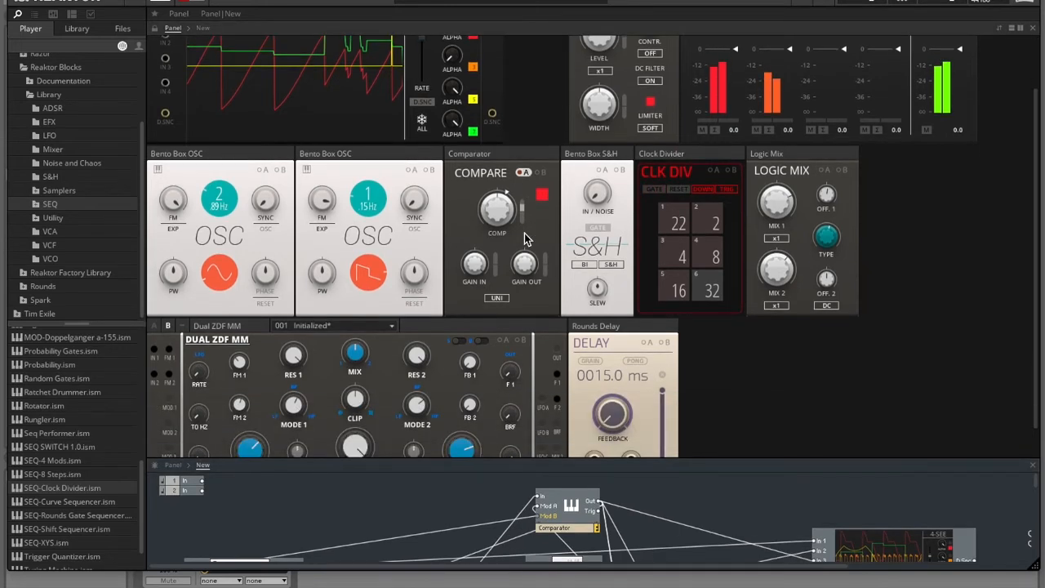
- Move the Logic Mix panel between the second Bento Box OSC and the Comparator
{"action": "scroll", "coordinate": [333, 241], "scroll_direction": "up", "scroll_amount": 1}
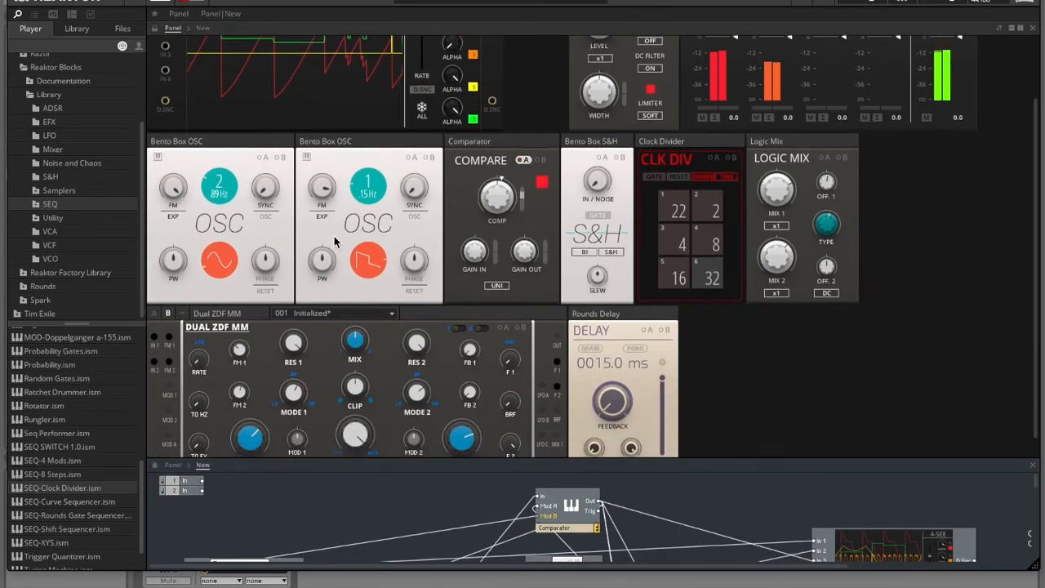
{"action": "scroll", "coordinate": [333, 241], "scroll_direction": "down", "scroll_amount": 2}
{"action": "left_click_drag", "start_coordinate": [802, 142], "coordinate": [498, 143]}
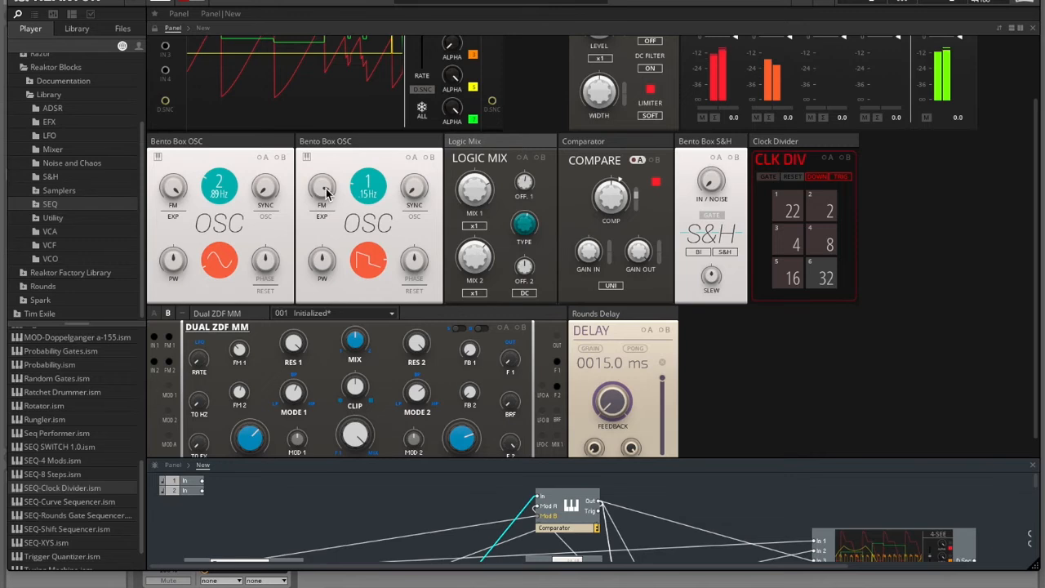
- Set the second oscillator to 3.24 Hz with a changed FM amount, and adjust Logic Mix's Mix 1 and Offset 1, the latter to 25.7
{"action": "left_click_drag", "start_coordinate": [327, 212], "coordinate": [328, 218]}
{"action": "left_click_drag", "start_coordinate": [380, 159], "coordinate": [378, 138]}
{"action": "left_click_drag", "start_coordinate": [480, 194], "coordinate": [483, 268]}
{"action": "left_click_drag", "start_coordinate": [531, 184], "coordinate": [531, 180]}
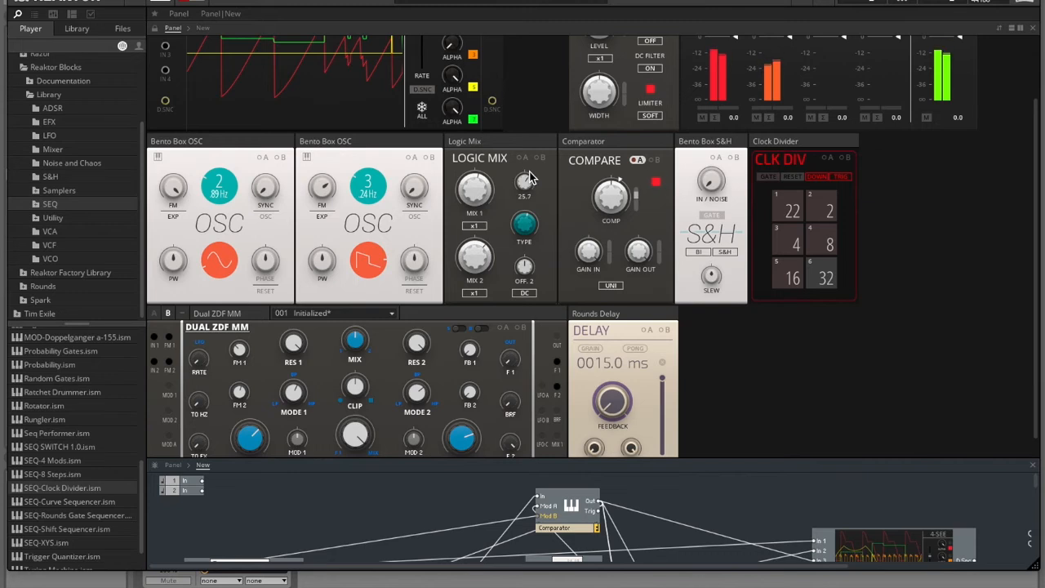
- Set the Comparator's COMP to -3.5 and readjust Logic Mix's Mix 2 level
{"action": "mouse_move", "coordinate": [619, 203]}
{"action": "left_mouse_down"}
{"action": "mouse_move", "coordinate": [616, 229]}
{"action": "mouse_move", "coordinate": [617, 202]}
{"action": "left_mouse_up"}
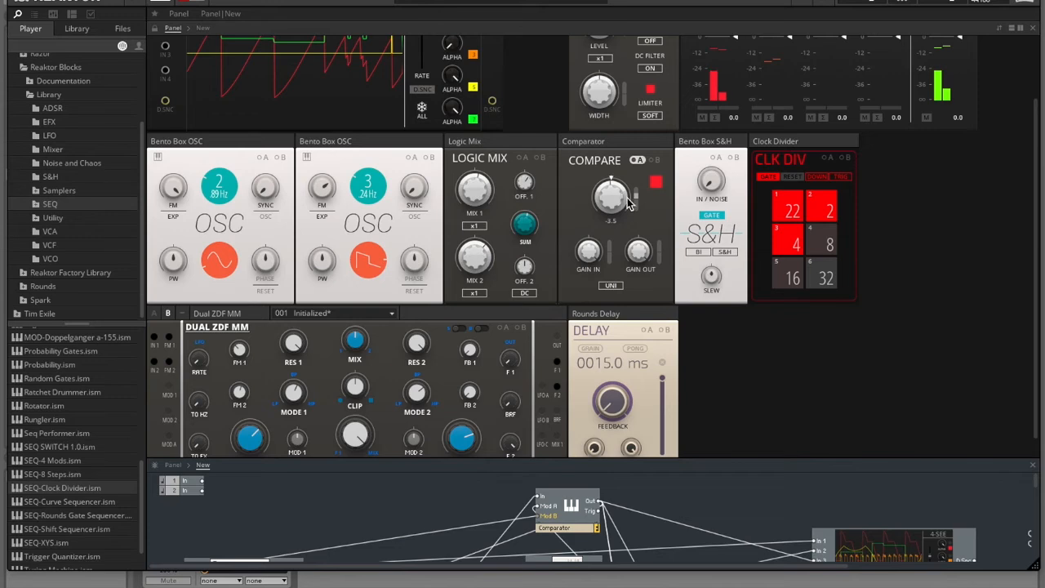
{"action": "left_click_drag", "start_coordinate": [483, 261], "coordinate": [485, 283]}
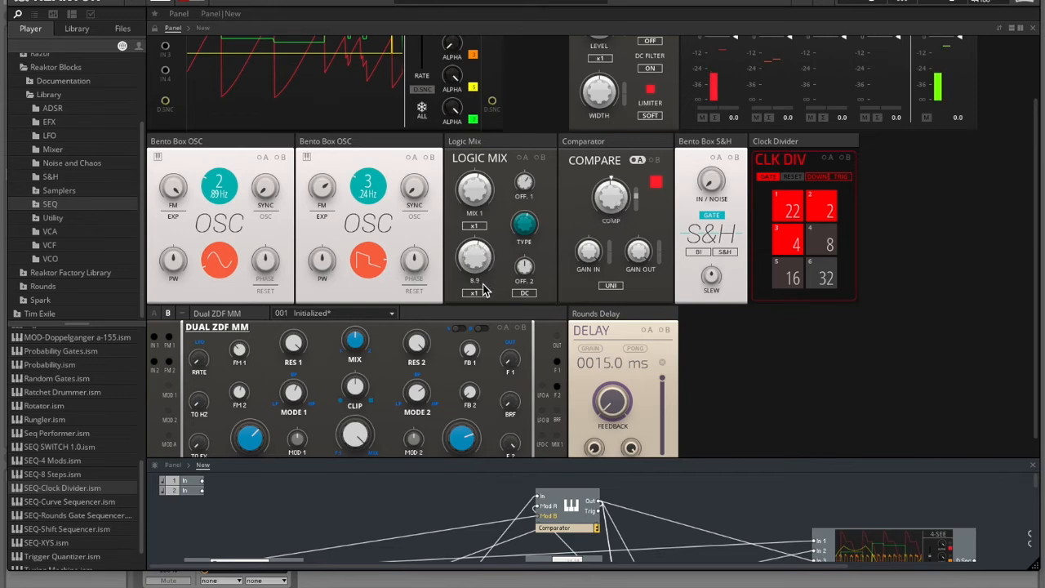
{"action": "left_click", "coordinate": [531, 243]}
{"action": "left_click_drag", "start_coordinate": [490, 260], "coordinate": [485, 298]}
- Retune the second oscillator to 17.32 Hz, COMP to 17.1, and Logic Mix's Offset 1 to -11.7 and Mix 1 to 16.7
{"action": "left_click_drag", "start_coordinate": [369, 136], "coordinate": [370, 123]}
{"action": "left_click_drag", "start_coordinate": [615, 199], "coordinate": [615, 161]}
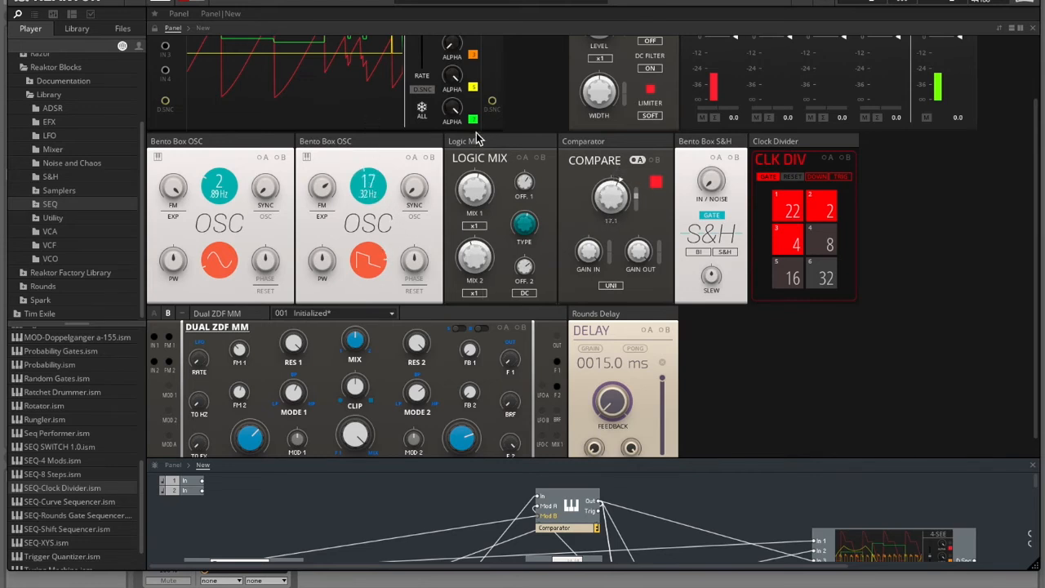
{"action": "left_click_drag", "start_coordinate": [527, 194], "coordinate": [527, 217]}
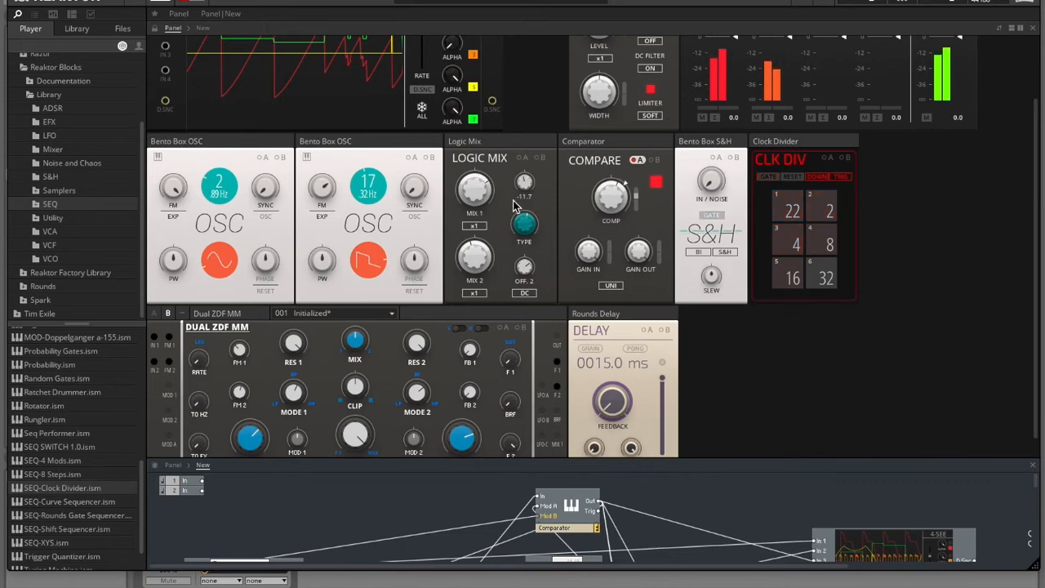
{"action": "left_click_drag", "start_coordinate": [482, 190], "coordinate": [488, 229]}
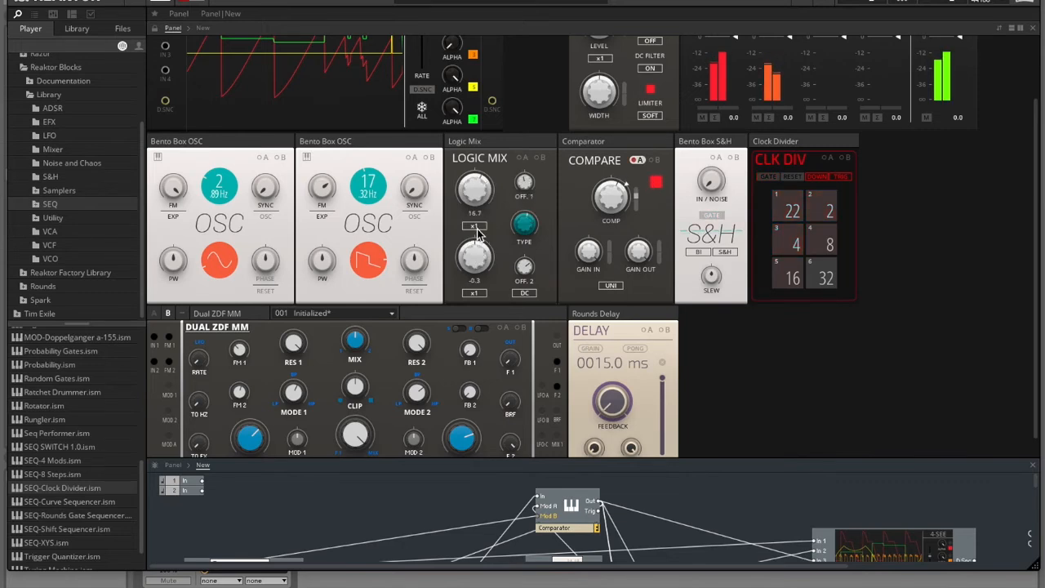
- Set the first oscillator to 6.49 Hz and fine-tune the Dual ZDF MM's FM 1 amount
{"action": "mouse_move", "coordinate": [227, 177]}
{"action": "left_mouse_down"}
{"action": "mouse_move", "coordinate": [234, 82]}
{"action": "mouse_move", "coordinate": [237, 163]}
{"action": "left_mouse_up"}
{"action": "scroll", "coordinate": [780, 442], "scroll_direction": "down", "scroll_amount": 1}
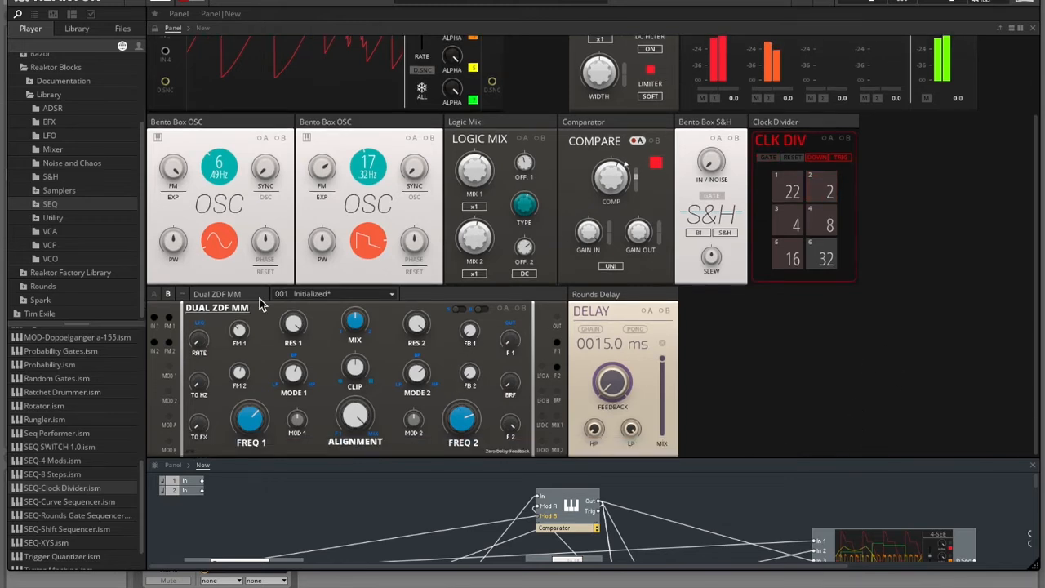
{"action": "mouse_move", "coordinate": [239, 334]}
{"action": "left_mouse_down"}
{"action": "mouse_move", "coordinate": [237, 303]}
{"action": "mouse_move", "coordinate": [244, 331]}
{"action": "left_mouse_up"}
- Enlarge the structure view and move the Clock Divider below the Bento Box S&H
{"action": "left_click_drag", "start_coordinate": [722, 459], "coordinate": [740, 182]}
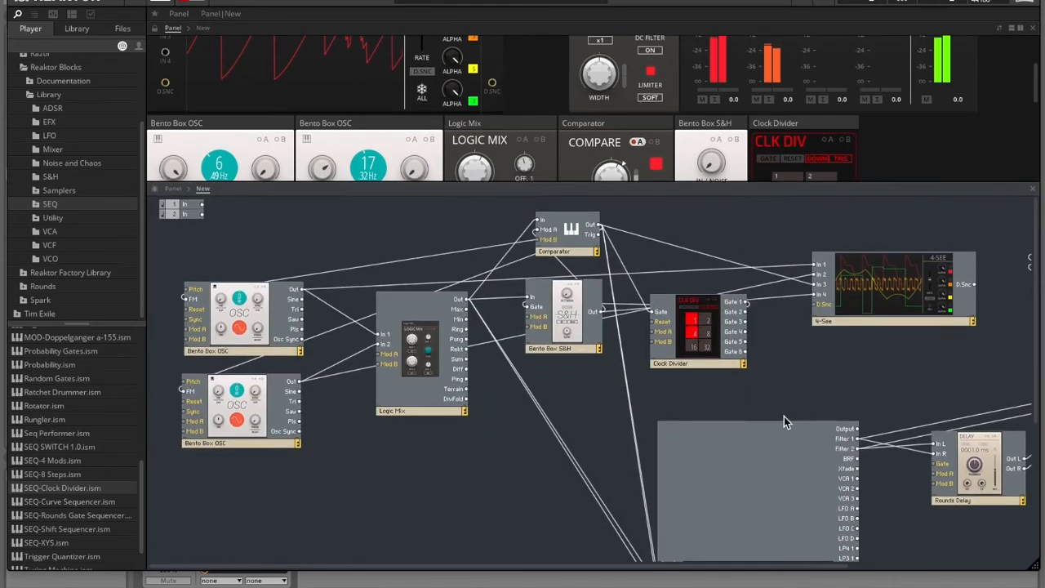
{"action": "left_click_drag", "start_coordinate": [700, 320], "coordinate": [534, 463]}
{"action": "scroll", "coordinate": [606, 66], "scroll_direction": "up", "scroll_amount": 3}
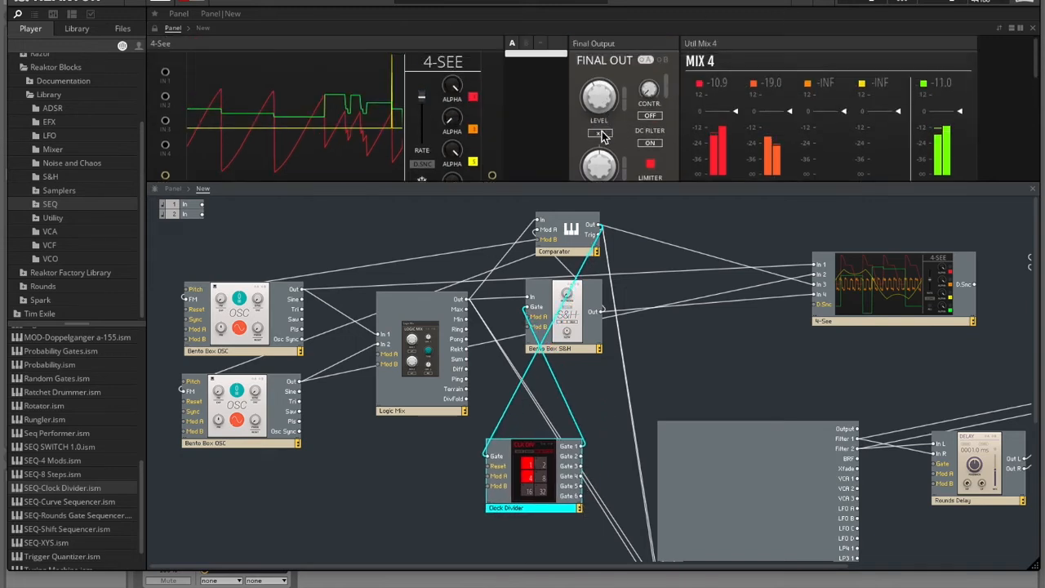
{"action": "left_click", "coordinate": [606, 159]}
{"action": "scroll", "coordinate": [630, 237], "scroll_direction": "down", "scroll_amount": 1}
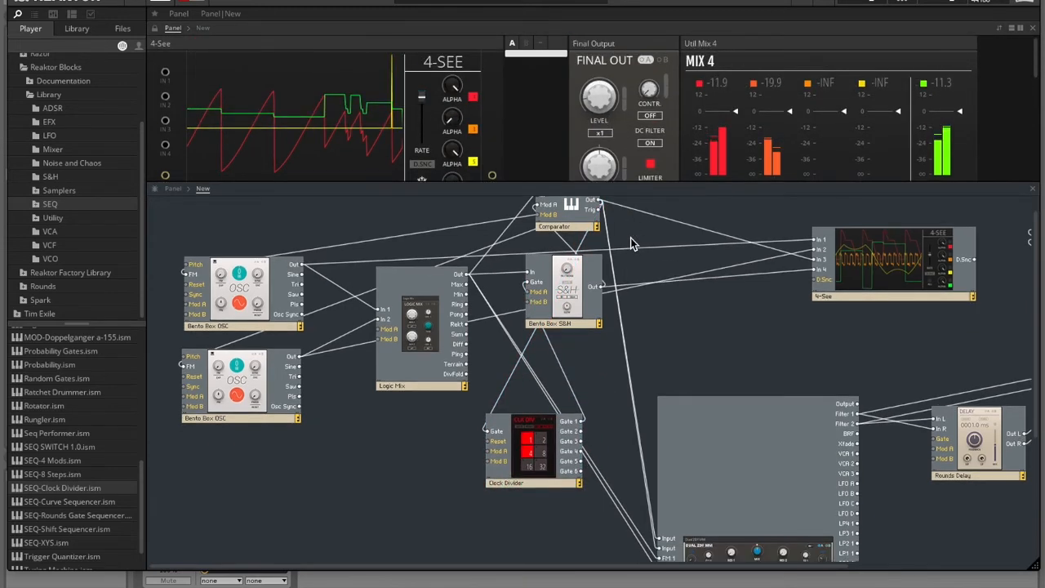
- Spread out the Comparator, Dual ZDF MM and Bento Box S&H in the structure so their wires are easier to follow
{"action": "scroll", "coordinate": [616, 192], "scroll_direction": "down", "scroll_amount": 2}
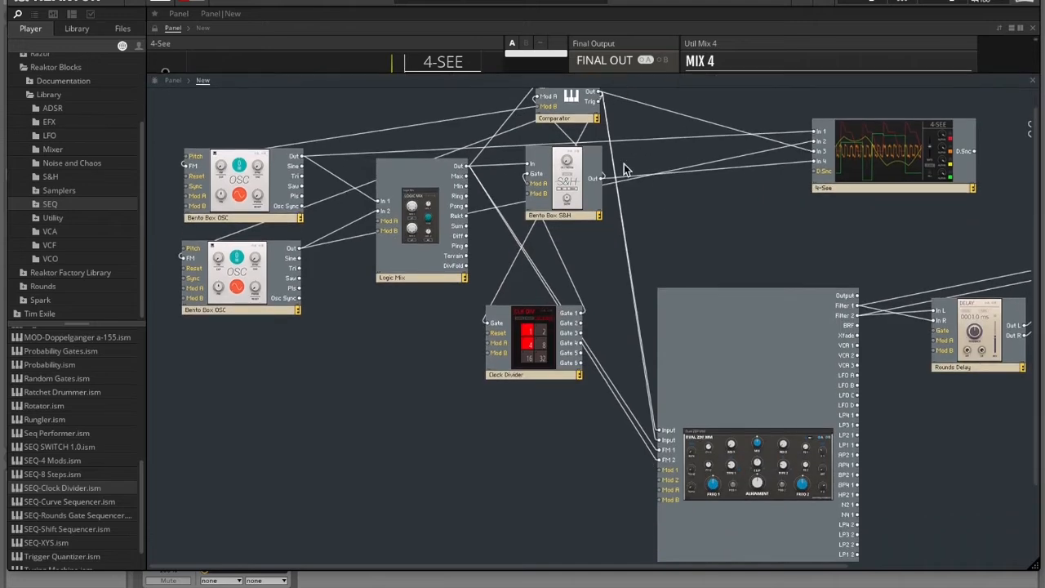
{"action": "left_click_drag", "start_coordinate": [578, 111], "coordinate": [516, 152]}
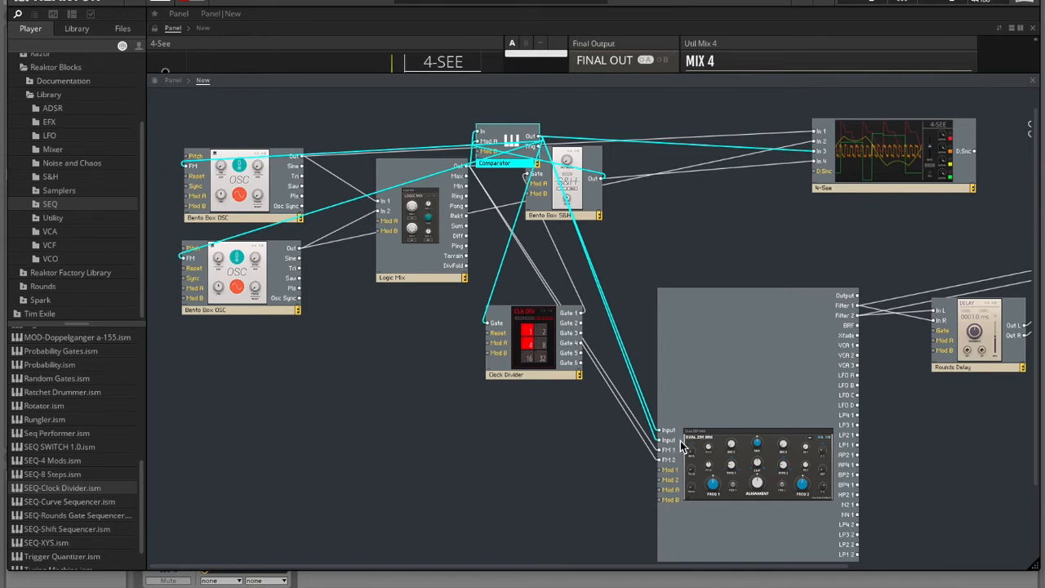
{"action": "left_click_drag", "start_coordinate": [736, 379], "coordinate": [746, 352]}
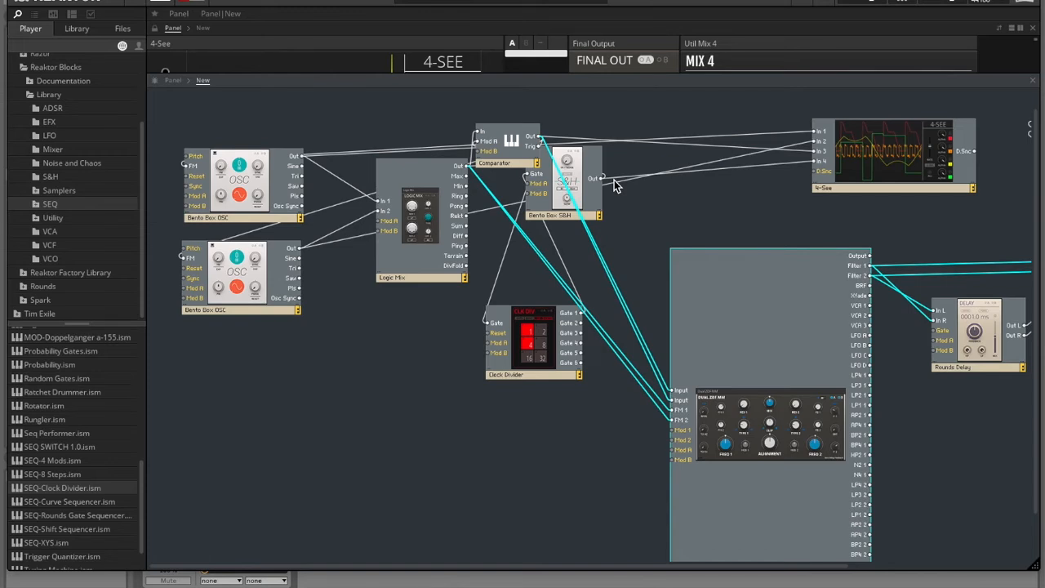
{"action": "left_click_drag", "start_coordinate": [590, 170], "coordinate": [695, 163]}
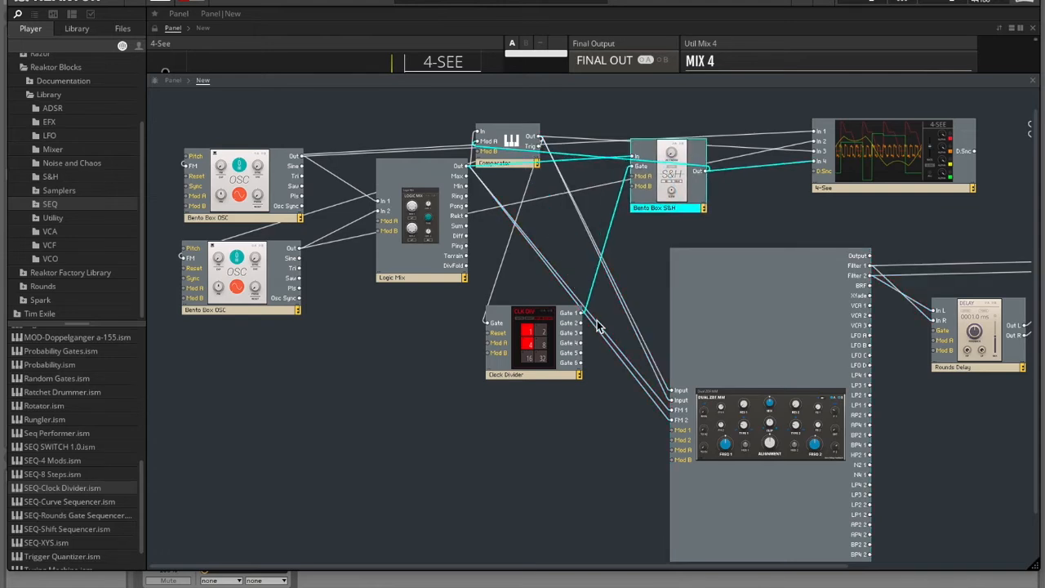
- Wire the Clock Divider's Gate 2 and Gate 3 to the Dual ZDF MM's two Inputs and enlarge the panel view
{"action": "left_click_drag", "start_coordinate": [581, 324], "coordinate": [675, 398]}
{"action": "left_click_drag", "start_coordinate": [581, 332], "coordinate": [677, 403]}
{"action": "left_click_drag", "start_coordinate": [508, 75], "coordinate": [507, 322]}
- Vary the Clock Divider's second and third divisions, ending with 19 for the second and 6 for the third
{"action": "scroll", "coordinate": [560, 185], "scroll_direction": "down", "scroll_amount": 5}
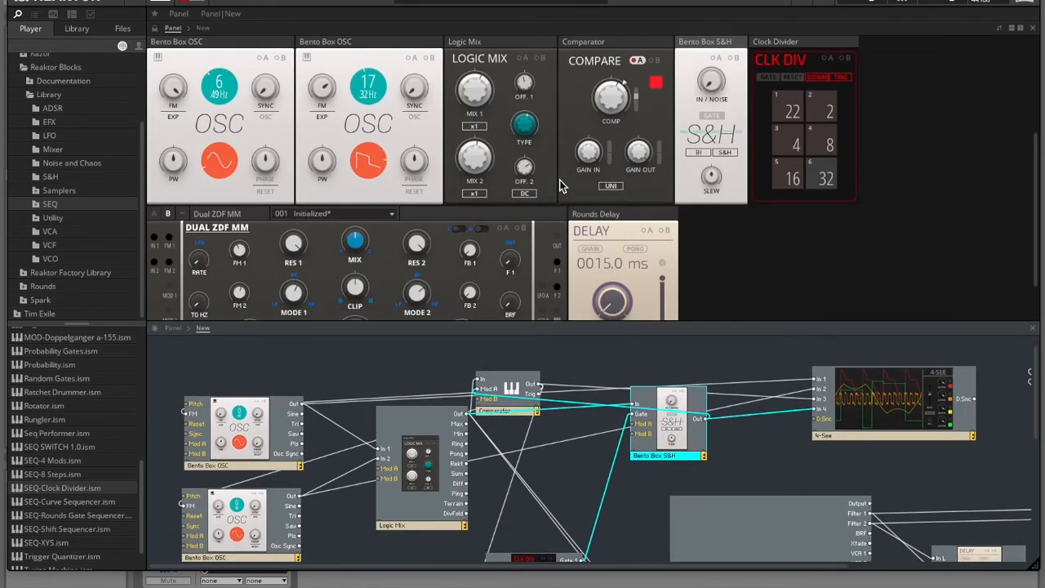
{"action": "scroll", "coordinate": [560, 179], "scroll_direction": "up", "scroll_amount": 2}
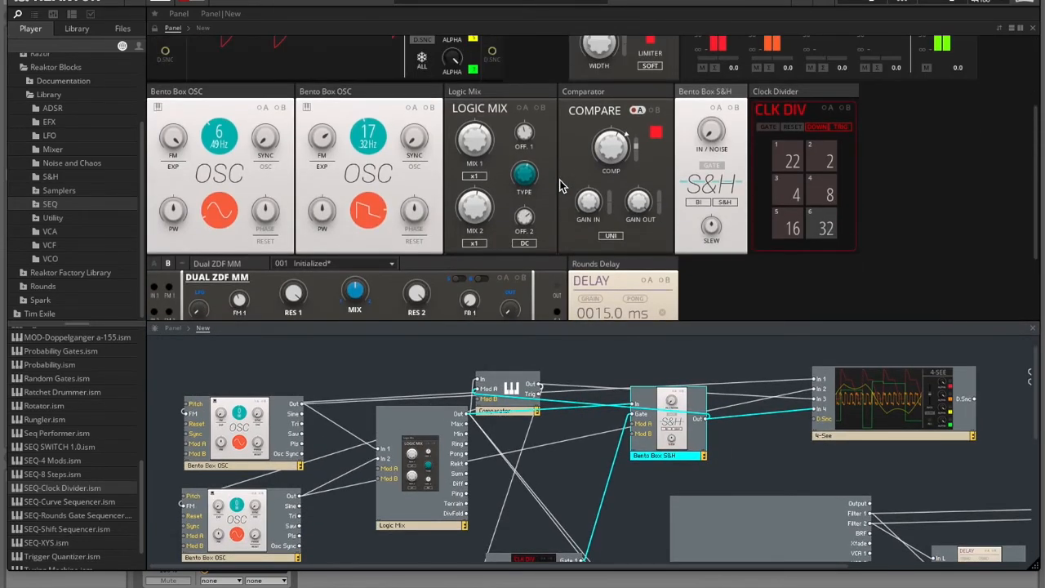
{"action": "left_click", "coordinate": [831, 160]}
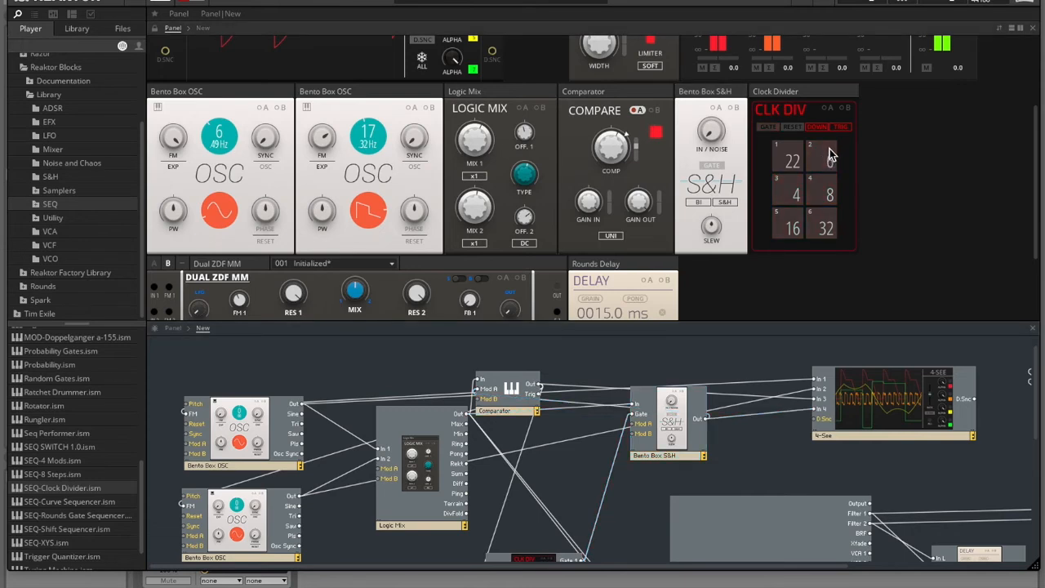
{"action": "left_click_drag", "start_coordinate": [793, 196], "coordinate": [792, 106]}
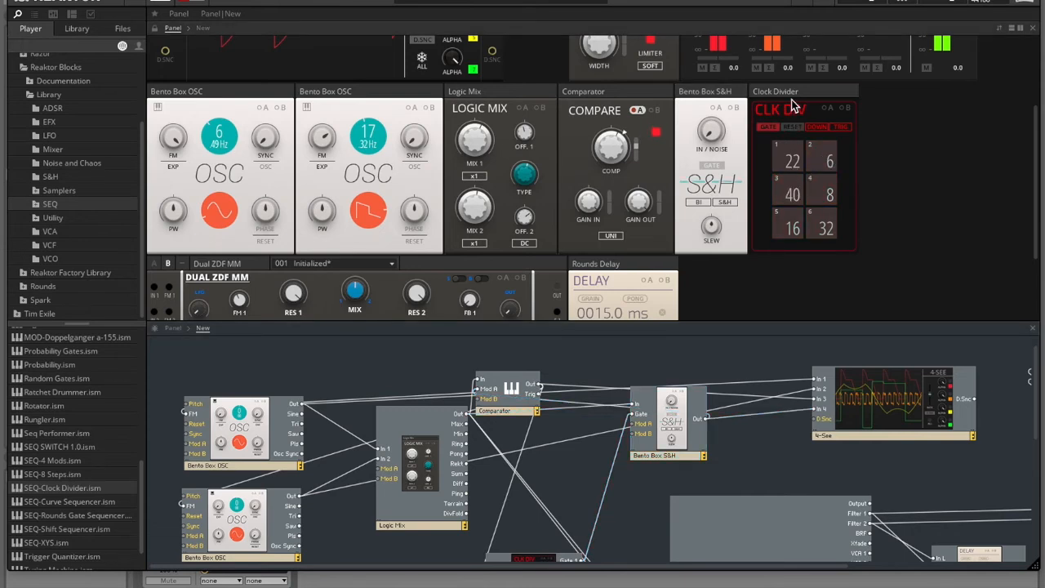
{"action": "scroll", "coordinate": [524, 143], "scroll_direction": "up", "scroll_amount": 3}
{"action": "left_click_drag", "start_coordinate": [604, 80], "coordinate": [605, 0]}
{"action": "left_click_drag", "start_coordinate": [794, 304], "coordinate": [781, 431]}
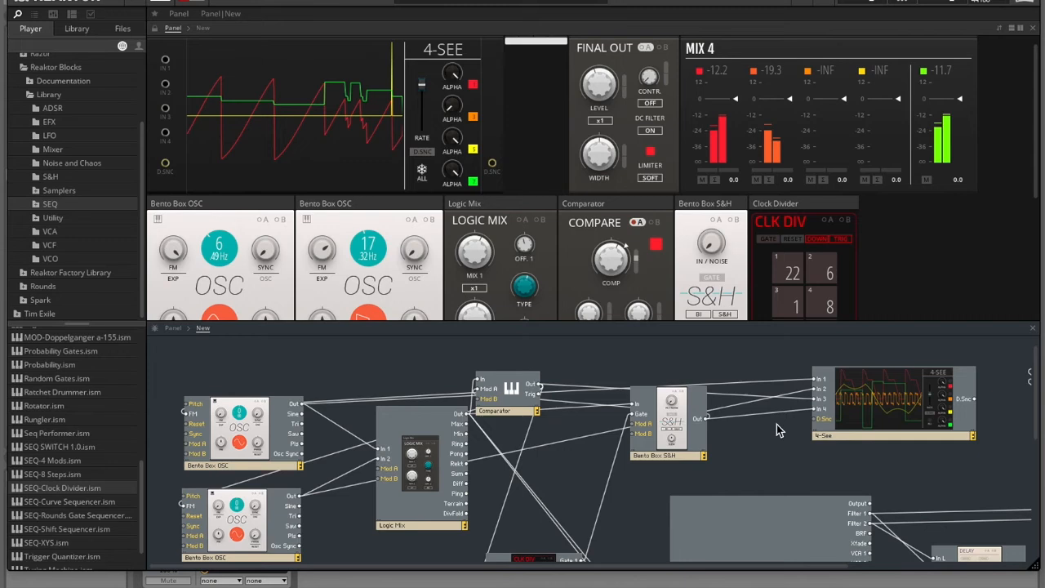
{"action": "left_click_drag", "start_coordinate": [826, 279], "coordinate": [826, 230]}
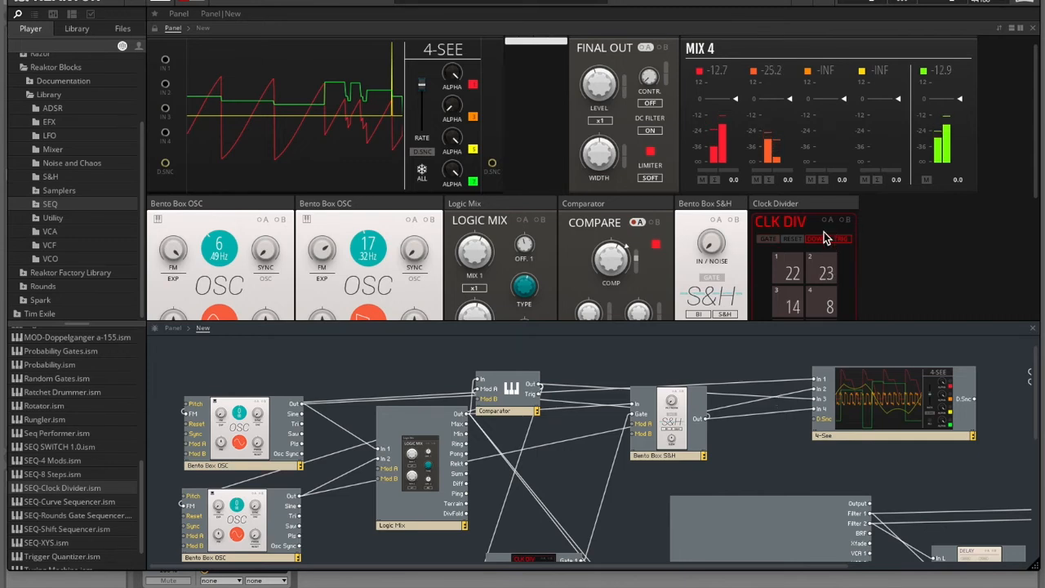
{"action": "left_click_drag", "start_coordinate": [827, 274], "coordinate": [827, 284]}
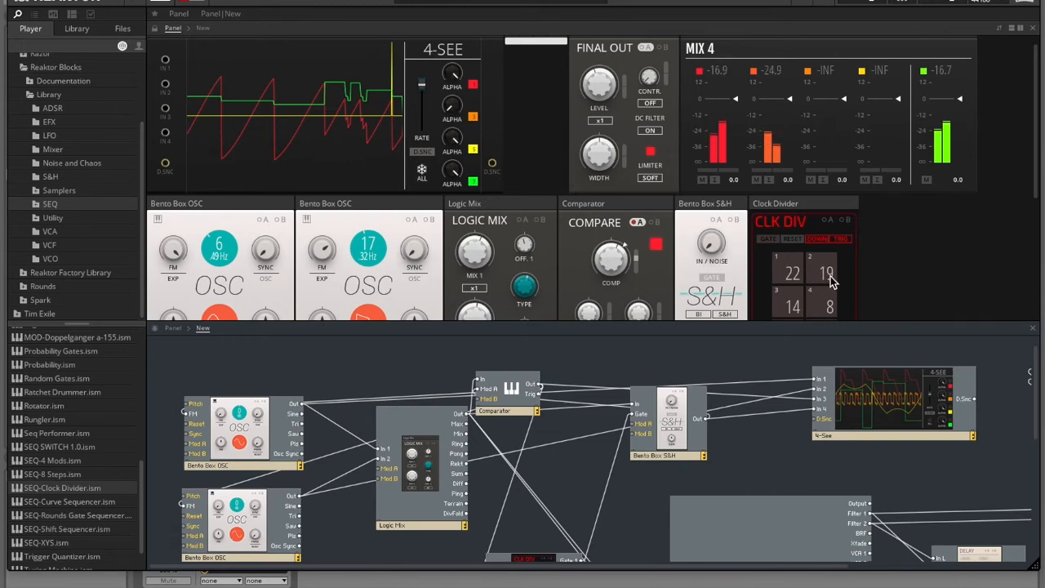
{"action": "scroll", "coordinate": [817, 287], "scroll_direction": "down", "scroll_amount": 1}
{"action": "left_click_drag", "start_coordinate": [800, 294], "coordinate": [796, 320]}
- Lower the Comparator's COMP to about 1.1, readjust Logic Mix's Mix 1 and set the second oscillator to 4.33 Hz
{"action": "left_click_drag", "start_coordinate": [613, 255], "coordinate": [616, 266]}
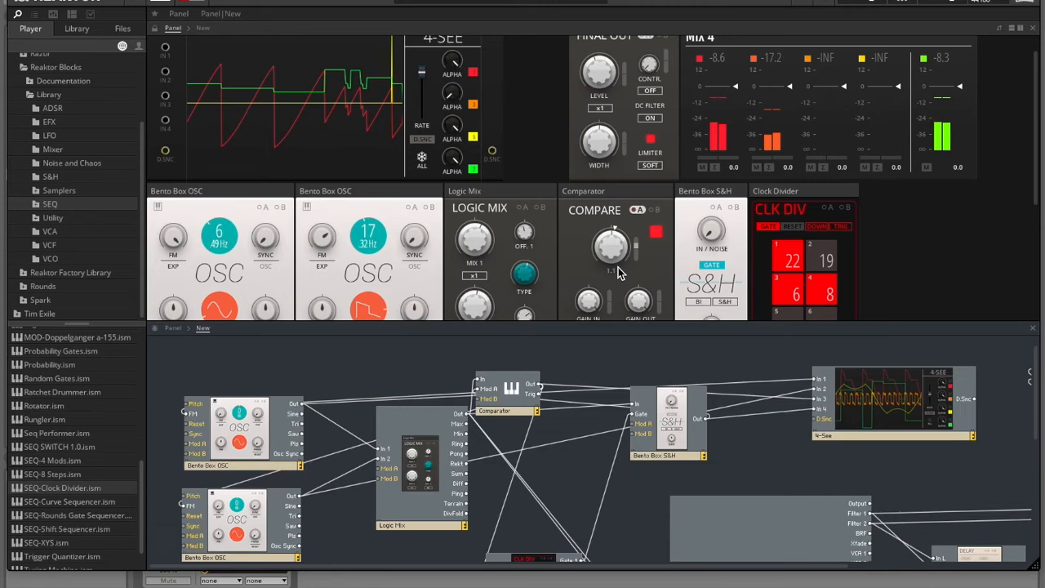
{"action": "left_click_drag", "start_coordinate": [483, 239], "coordinate": [488, 266]}
{"action": "mouse_move", "coordinate": [371, 239]}
{"action": "left_mouse_down"}
{"action": "mouse_move", "coordinate": [367, 176]}
{"action": "mouse_move", "coordinate": [368, 236]}
{"action": "left_mouse_up"}
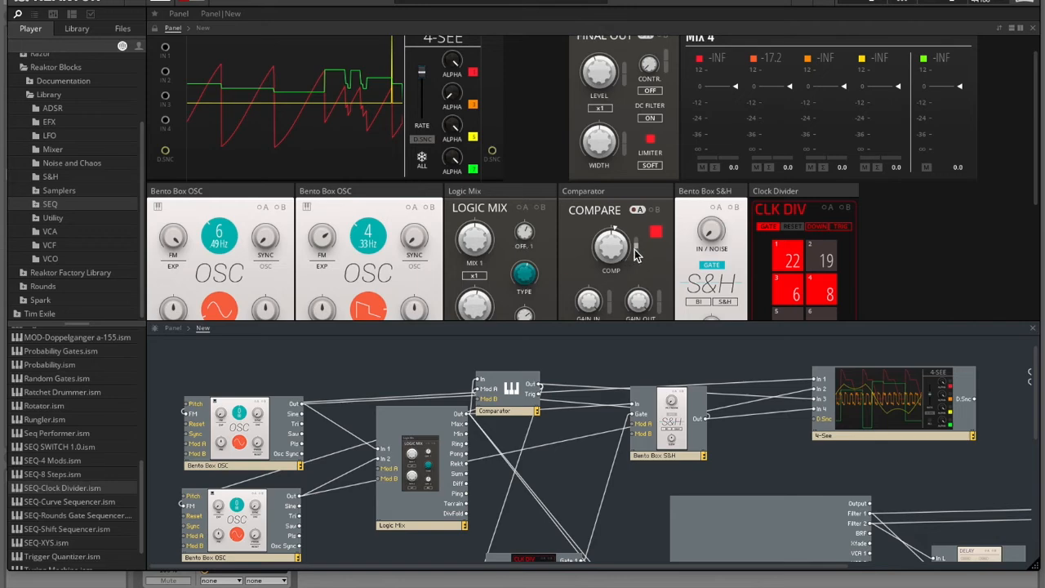
- Retune the oscillators to 1.53 Hz and 87.31 Hz while readjusting COMP, the first oscillator's FM, and Logic Mix's Mix 2 and Offset 1
{"action": "scroll", "coordinate": [615, 258], "scroll_direction": "down", "scroll_amount": 3}
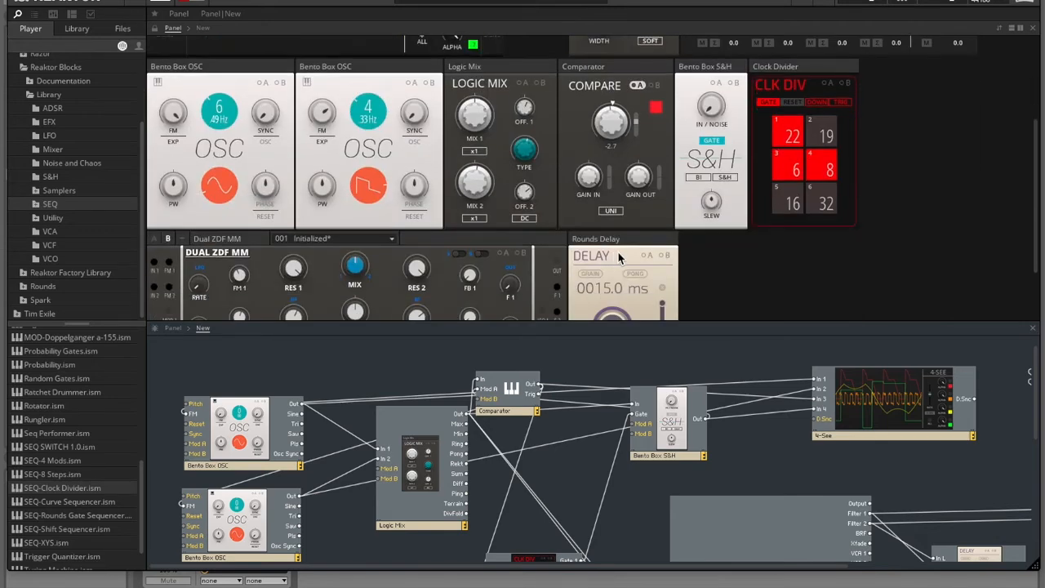
{"action": "left_click_drag", "start_coordinate": [614, 139], "coordinate": [623, 85]}
{"action": "left_click_drag", "start_coordinate": [478, 171], "coordinate": [477, 206]}
{"action": "left_click_drag", "start_coordinate": [176, 120], "coordinate": [189, 160]}
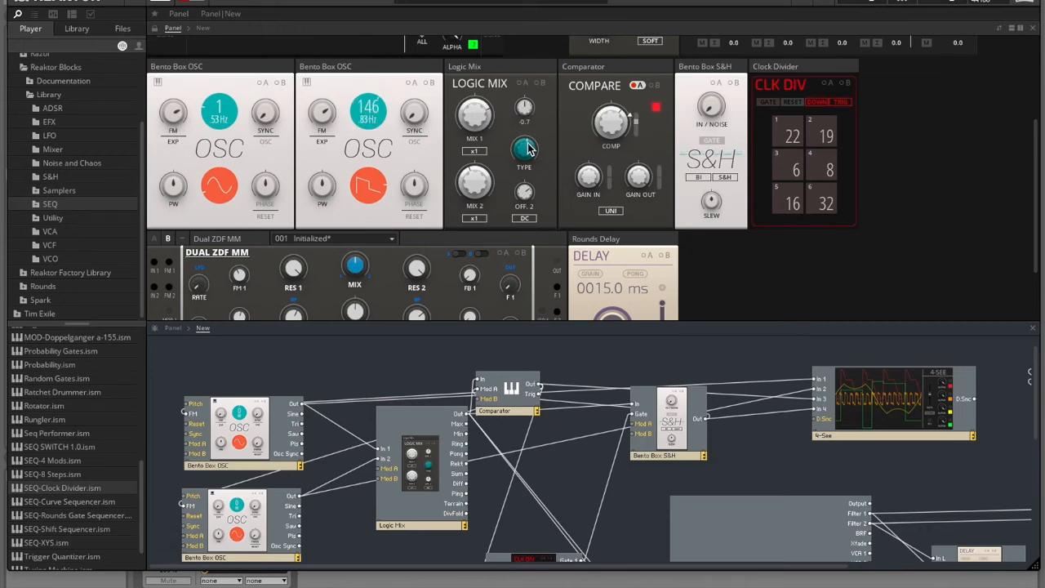
{"action": "left_click_drag", "start_coordinate": [526, 124], "coordinate": [519, 58]}
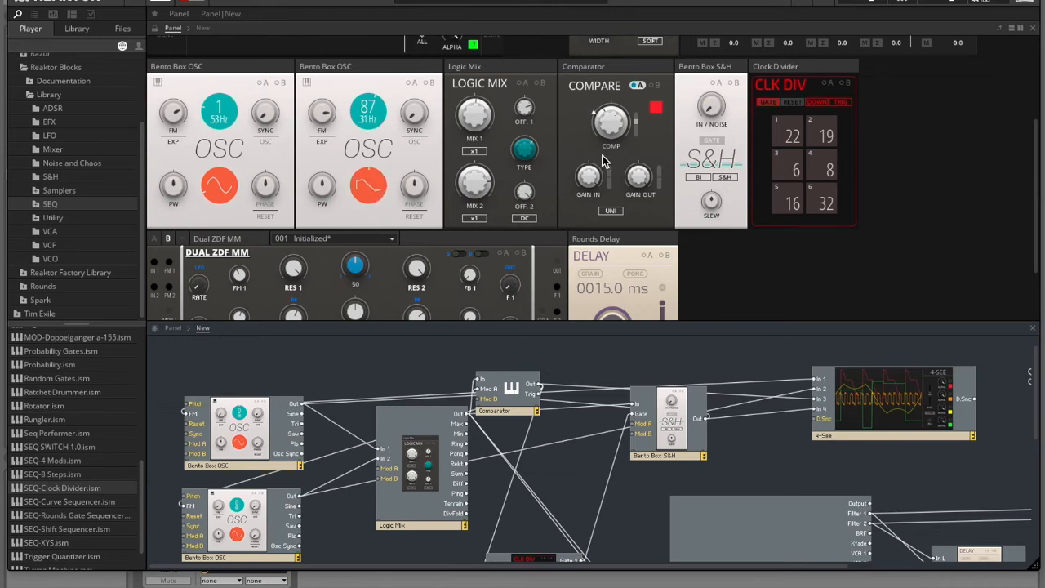
- Set the Clock Divider's second division to 4 and third division to 16
{"action": "left_click_drag", "start_coordinate": [828, 131], "coordinate": [828, 160]}
{"action": "left_click_drag", "start_coordinate": [800, 160], "coordinate": [801, 155]}
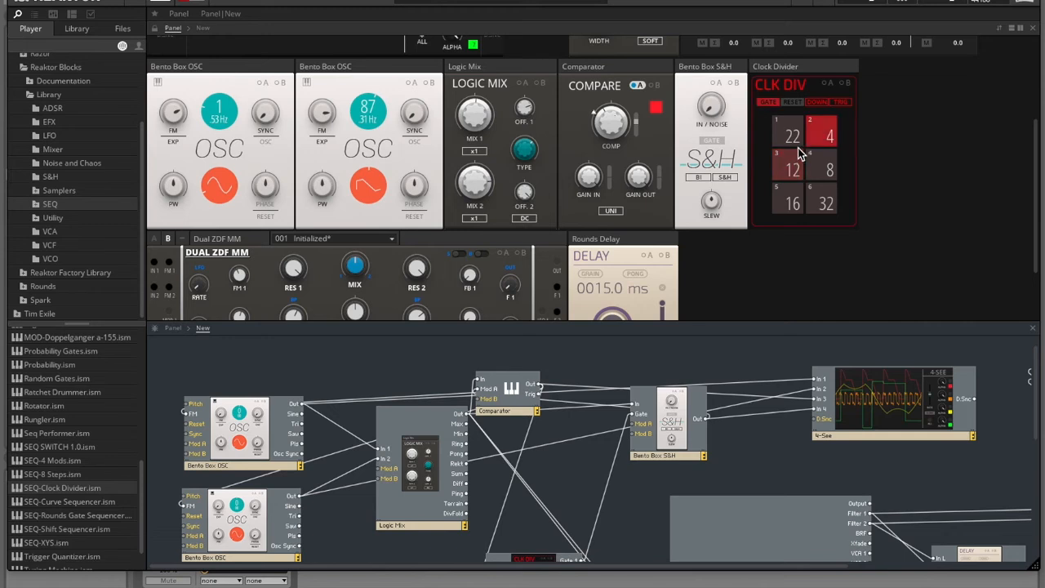
{"action": "left_click_drag", "start_coordinate": [826, 124], "coordinate": [827, 117]}
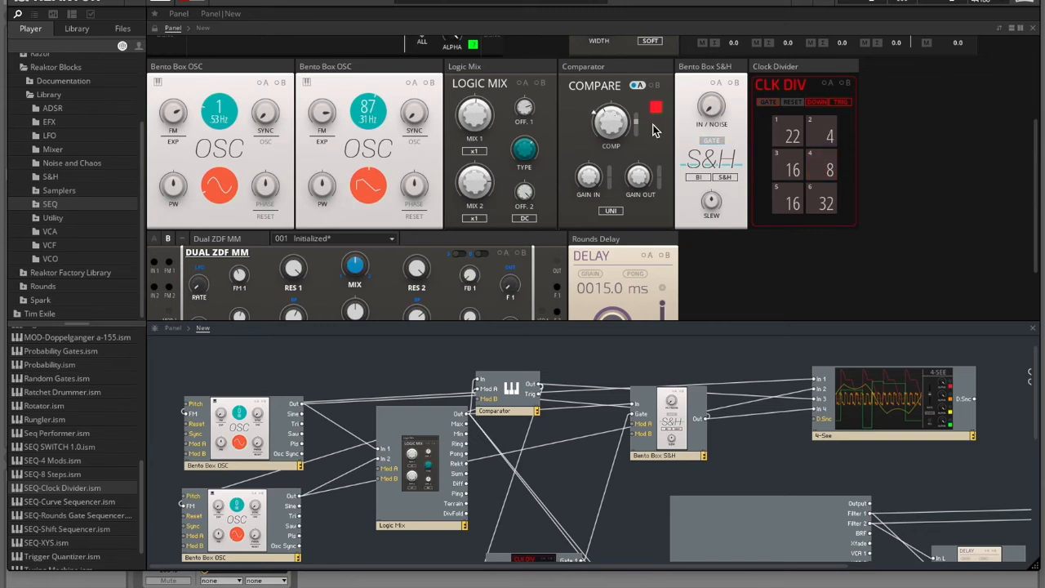
- Bring the Comparator's COMP near its centre and readjust Logic Mix's type and Offset 1, setting the offset to -64.0
{"action": "mouse_move", "coordinate": [618, 104]}
{"action": "left_mouse_down"}
{"action": "mouse_move", "coordinate": [625, 124]}
{"action": "mouse_move", "coordinate": [623, 93]}
{"action": "left_mouse_up"}
{"action": "left_click_drag", "start_coordinate": [485, 94], "coordinate": [523, 215]}
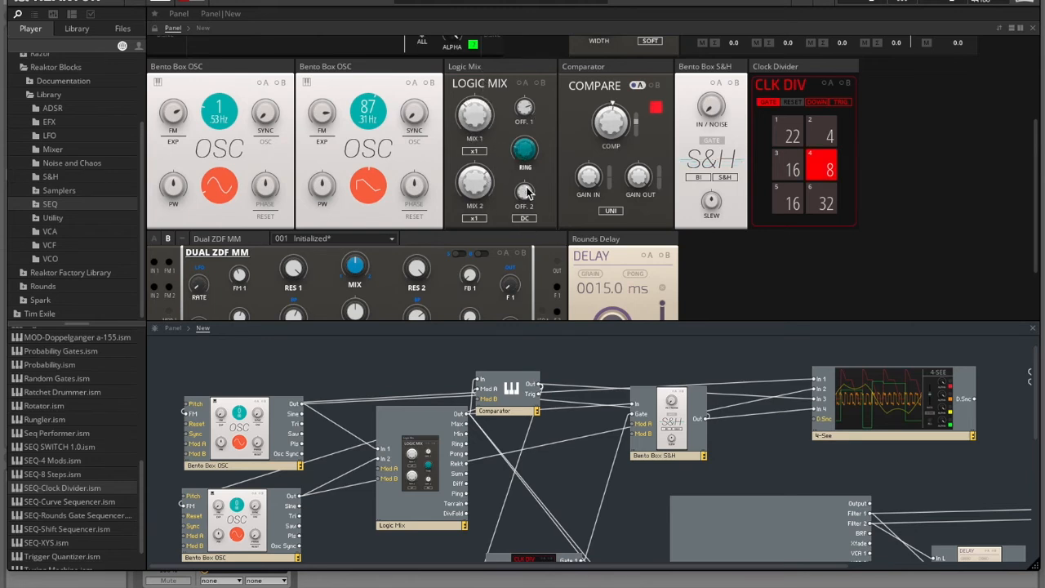
{"action": "left_click_drag", "start_coordinate": [528, 155], "coordinate": [532, 197]}
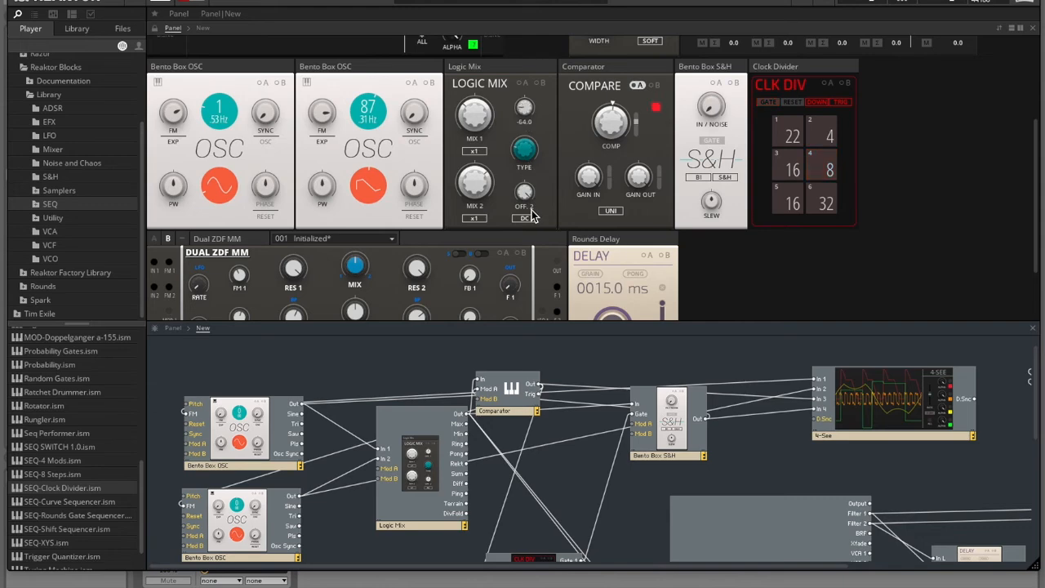
{"action": "scroll", "coordinate": [414, 147], "scroll_direction": "up", "scroll_amount": 3}
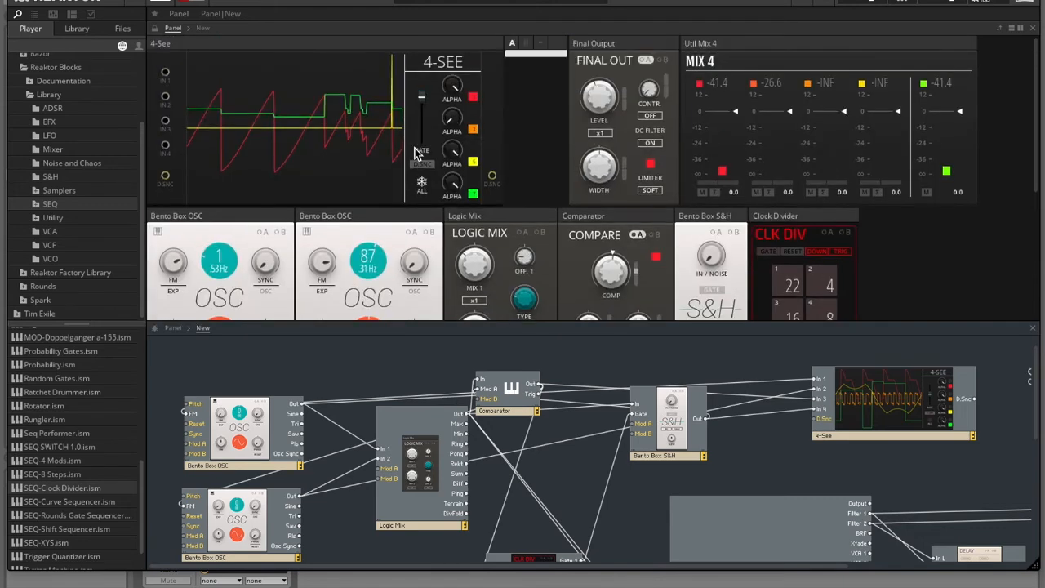
- Unfreeze the 4-See scope, reposition the Logic Mix block in the structure and connect its Out to 4-See's In 1
{"action": "left_click", "coordinate": [422, 183]}
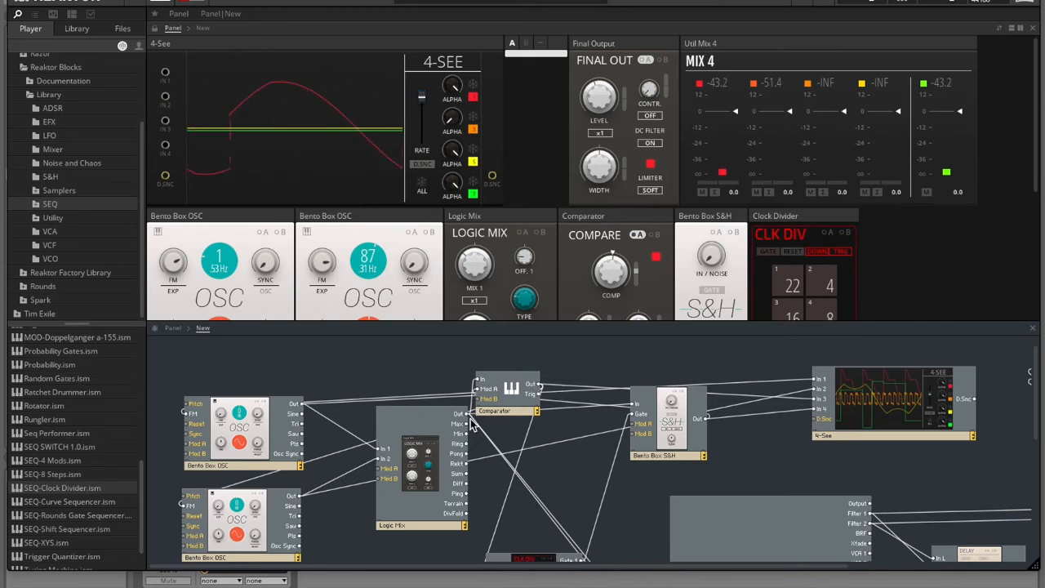
{"action": "left_click_drag", "start_coordinate": [424, 456], "coordinate": [408, 468]}
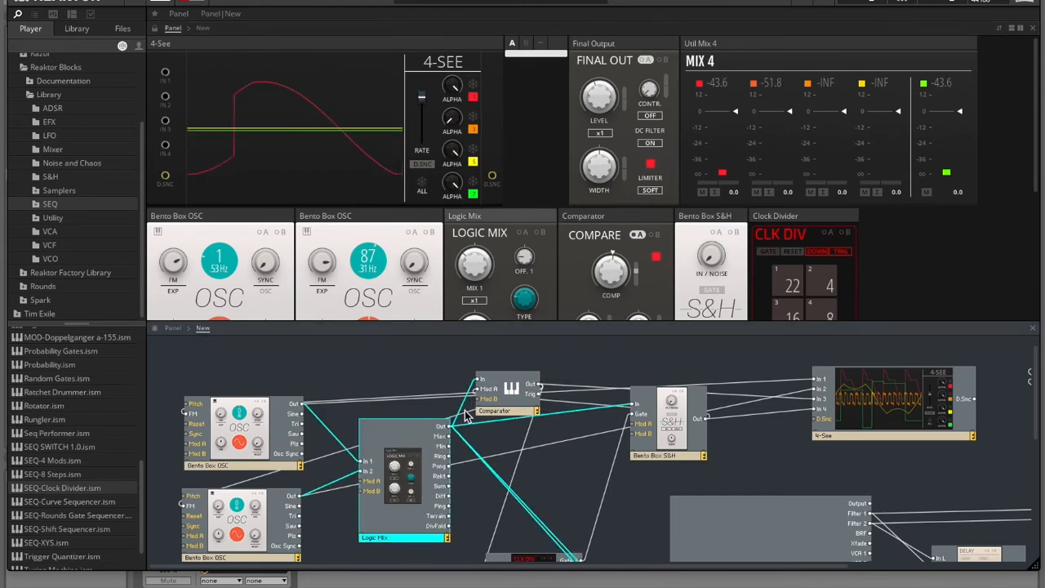
{"action": "left_click_drag", "start_coordinate": [447, 426], "coordinate": [822, 382]}
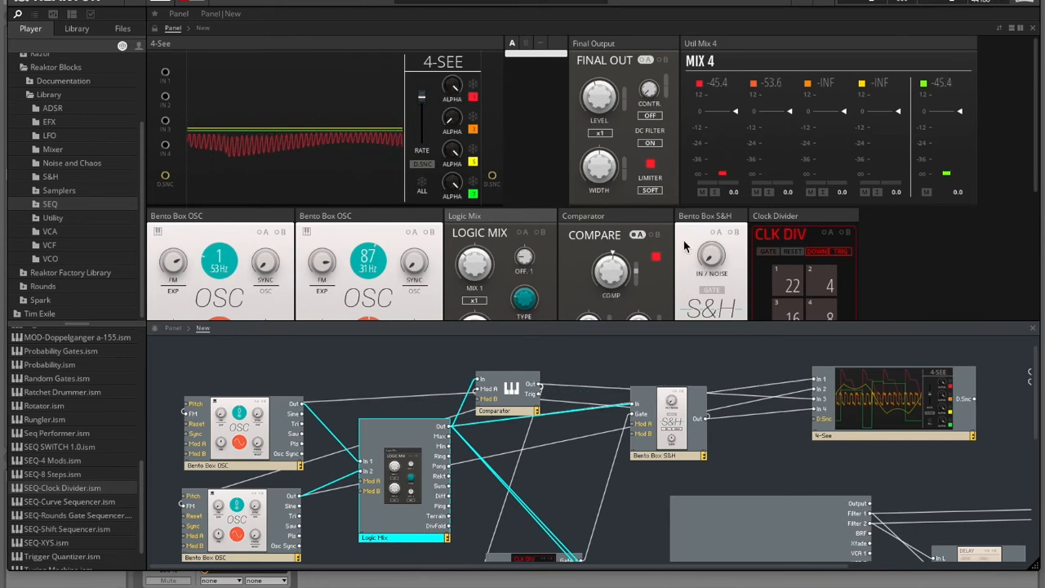
- Turn the Comparator's COMP slightly below its centre
{"action": "left_click", "coordinate": [619, 273]}
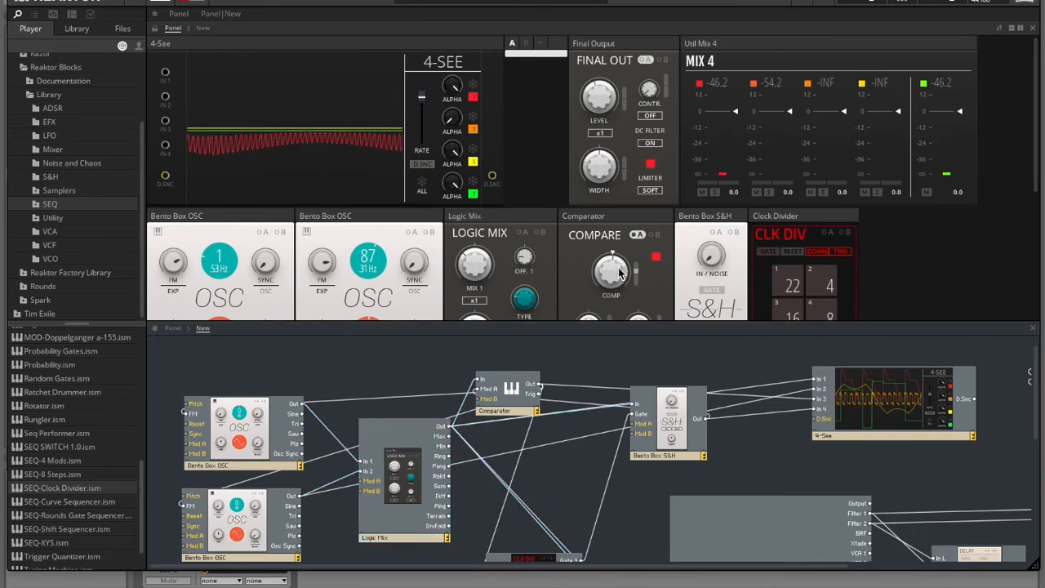
{"action": "mouse_move", "coordinate": [619, 273]}
{"action": "left_mouse_down"}
{"action": "mouse_move", "coordinate": [628, 299]}
{"action": "mouse_move", "coordinate": [639, 271]}
{"action": "left_mouse_up"}
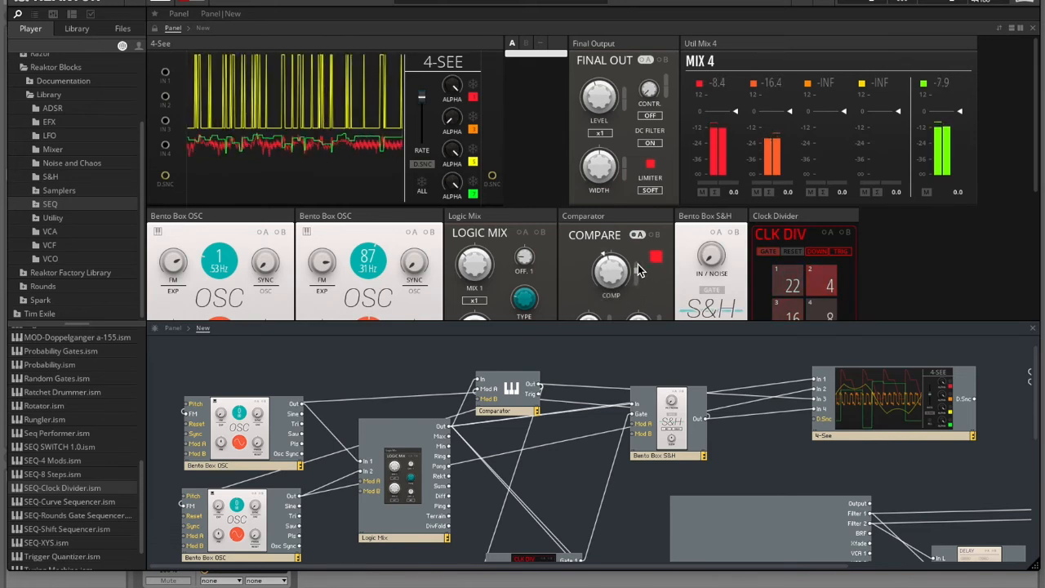
{"action": "scroll", "coordinate": [776, 204], "scroll_direction": "down", "scroll_amount": 2}
- Set the Clock Divider's second division to 8, retune the second oscillator to 43.65 Hz and readjust its FM
{"action": "left_click_drag", "start_coordinate": [830, 181], "coordinate": [830, 222]}
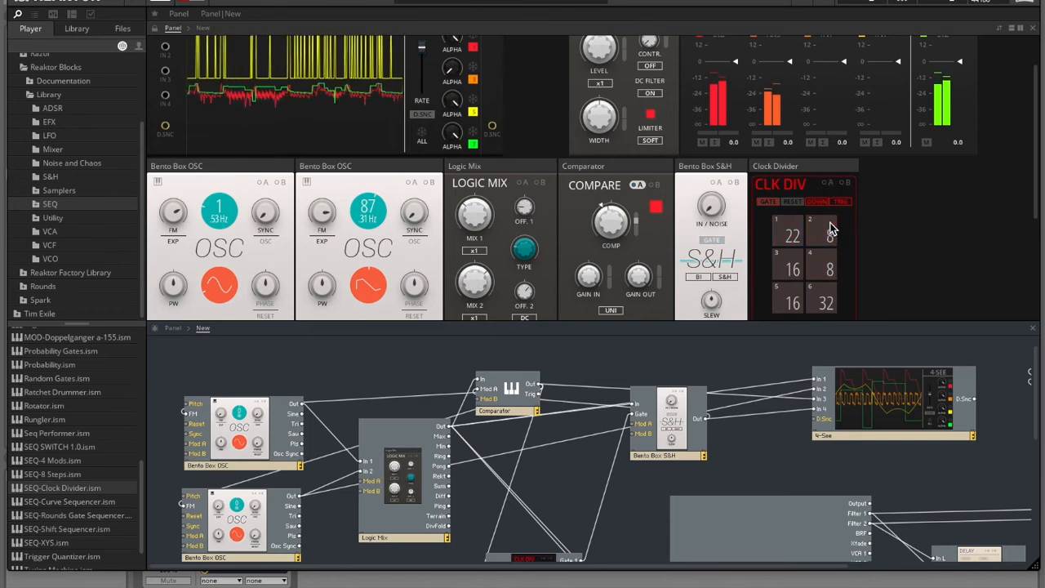
{"action": "left_click_drag", "start_coordinate": [369, 214], "coordinate": [380, 243]}
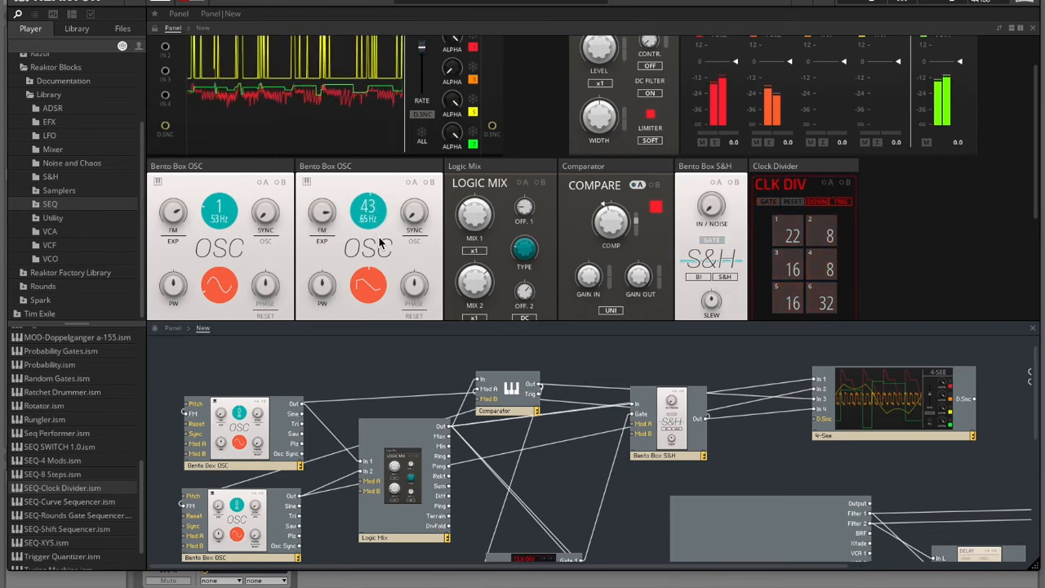
{"action": "left_click_drag", "start_coordinate": [322, 214], "coordinate": [318, 189]}
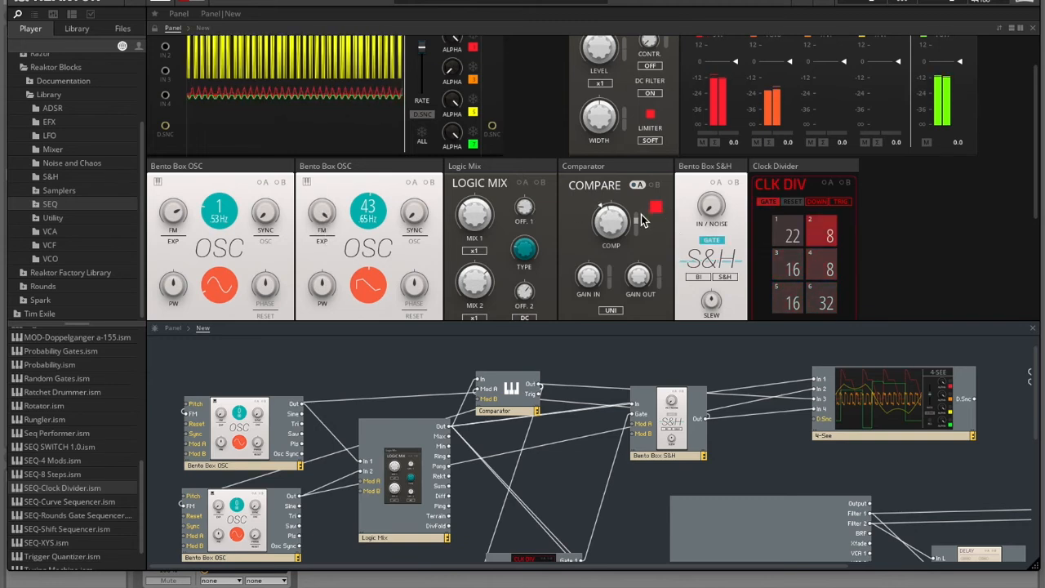
- Set the Clock Divider's second division to 31 and third division to 19, readjusting the Dual ZDF MM filter's FREQ 2
{"action": "left_click_drag", "start_coordinate": [827, 232], "coordinate": [826, 163]}
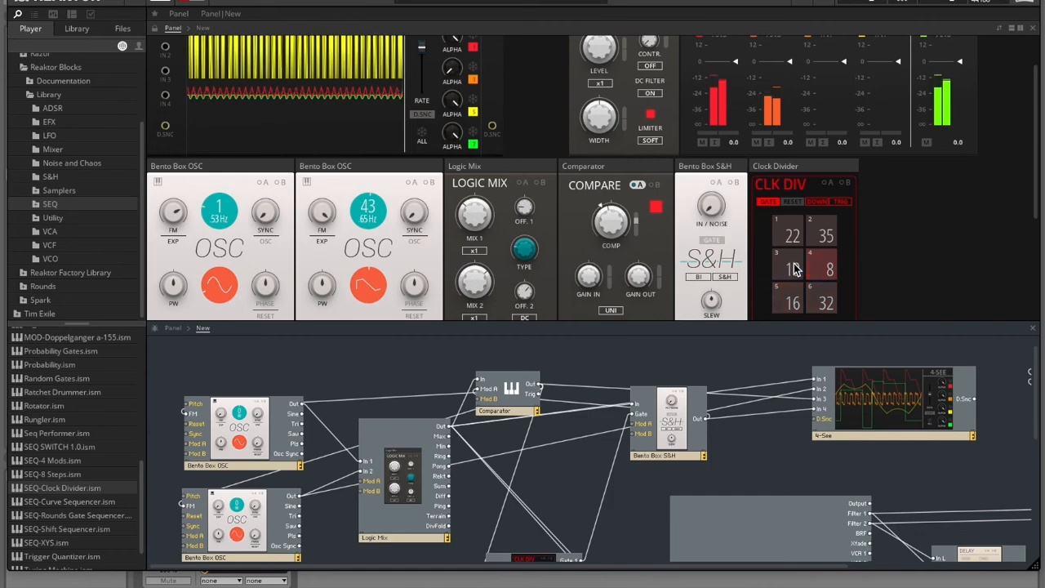
{"action": "scroll", "coordinate": [794, 269], "scroll_direction": "down", "scroll_amount": 3}
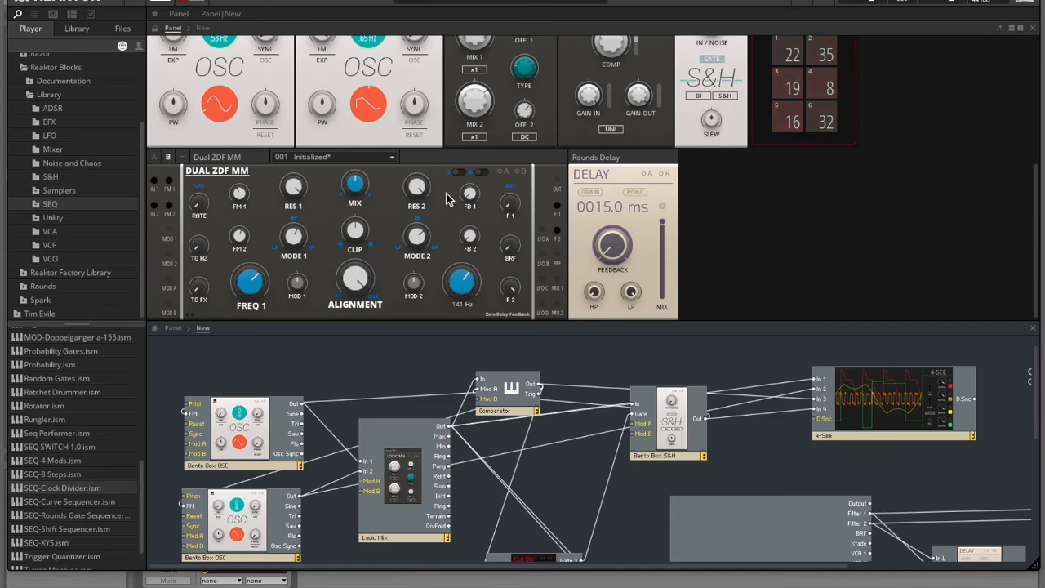
{"action": "scroll", "coordinate": [466, 182], "scroll_direction": "up", "scroll_amount": 3}
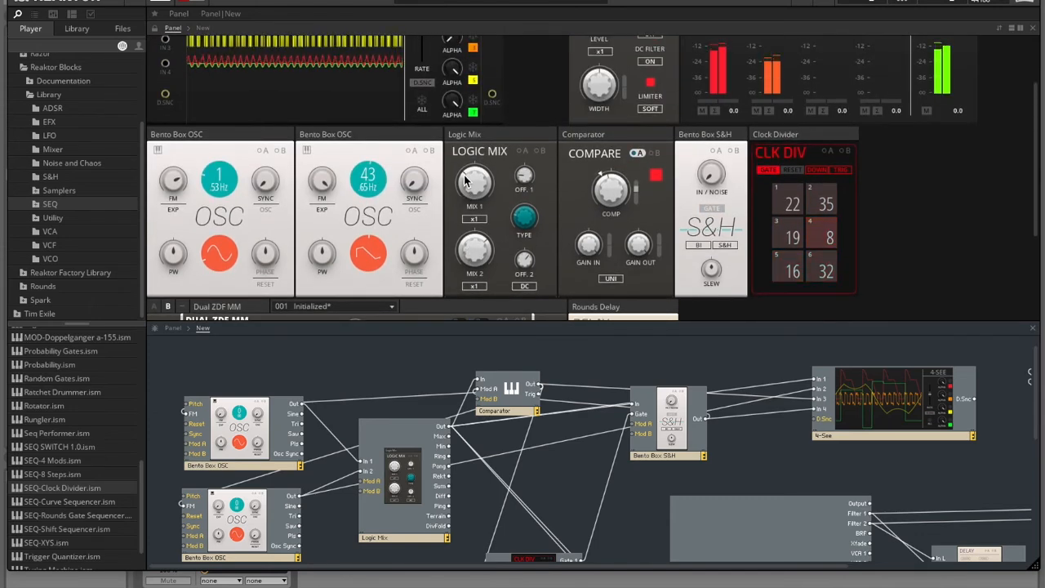
{"action": "scroll", "coordinate": [465, 181], "scroll_direction": "up", "scroll_amount": 2}
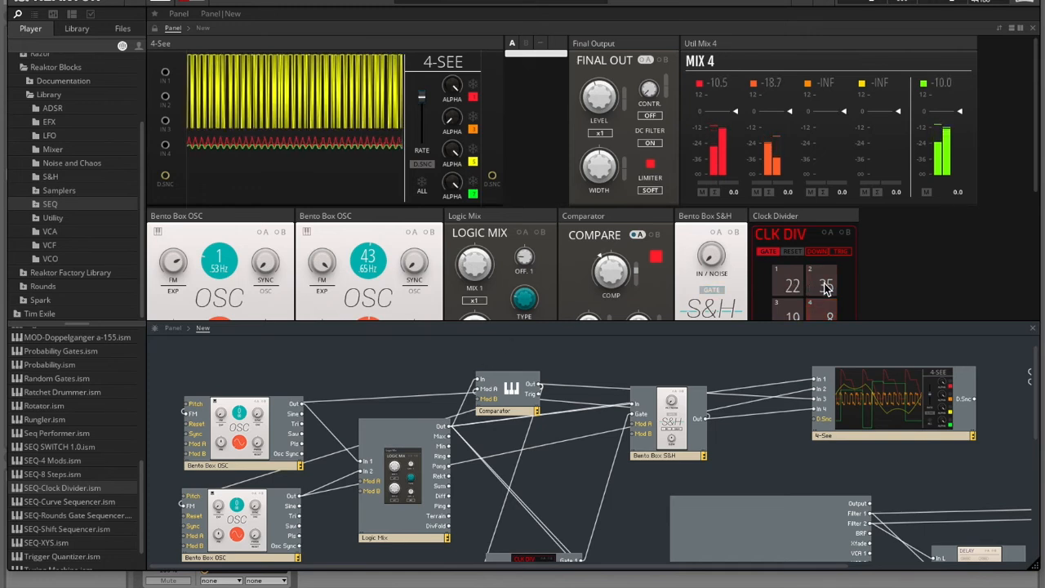
{"action": "left_click_drag", "start_coordinate": [824, 287], "coordinate": [827, 299]}
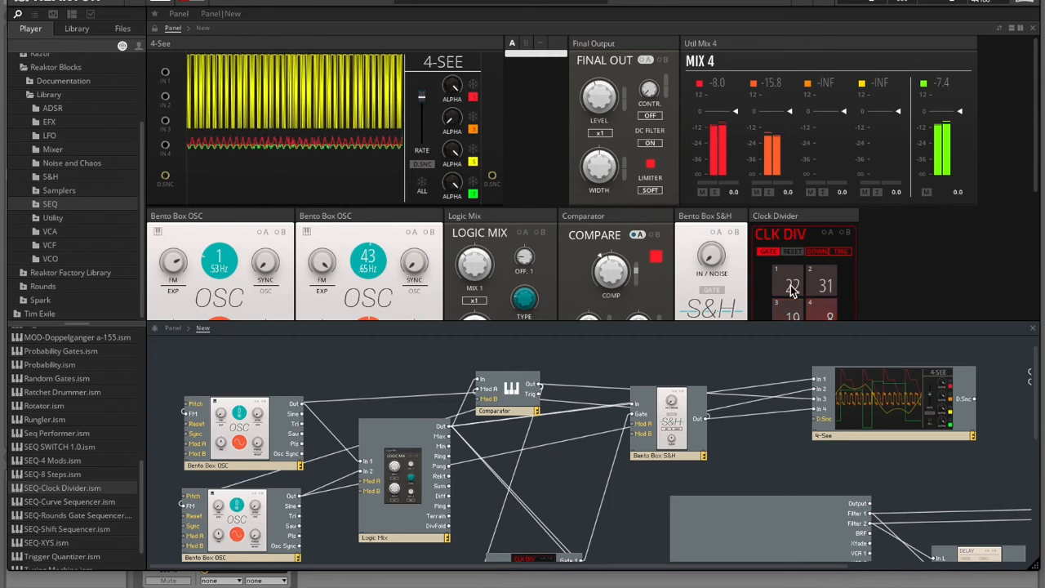
- Raise COMP slightly, retune the second oscillator to 34.65 Hz with adjusted FM, and raise the Dual ZDF MM filter's two frequencies
{"action": "left_click_drag", "start_coordinate": [621, 266], "coordinate": [620, 258]}
{"action": "scroll", "coordinate": [622, 266], "scroll_direction": "down", "scroll_amount": 3}
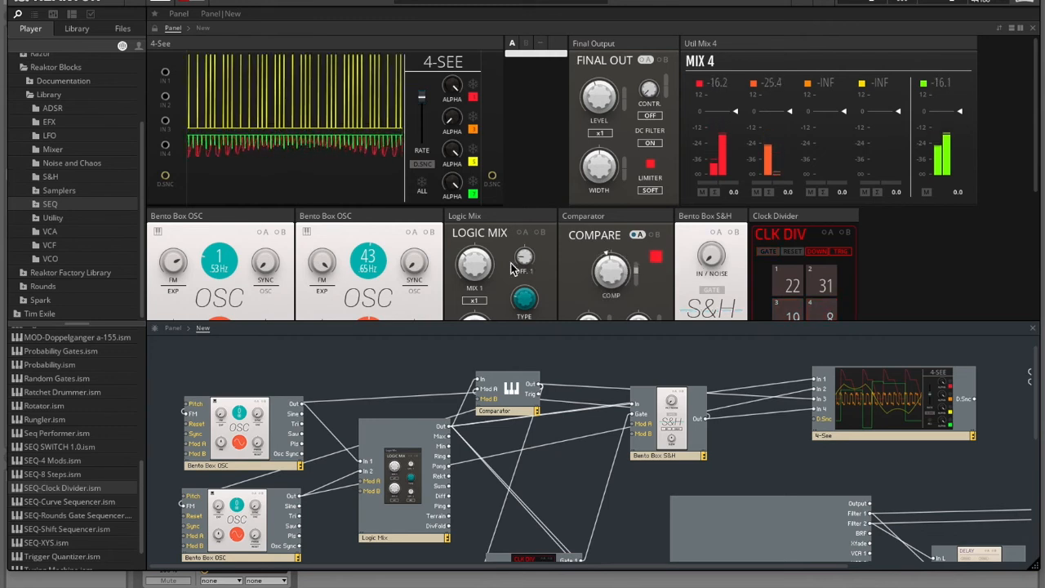
{"action": "scroll", "coordinate": [549, 232], "scroll_direction": "down", "scroll_amount": 5}
{"action": "scroll", "coordinate": [389, 148], "scroll_direction": "up", "scroll_amount": 3}
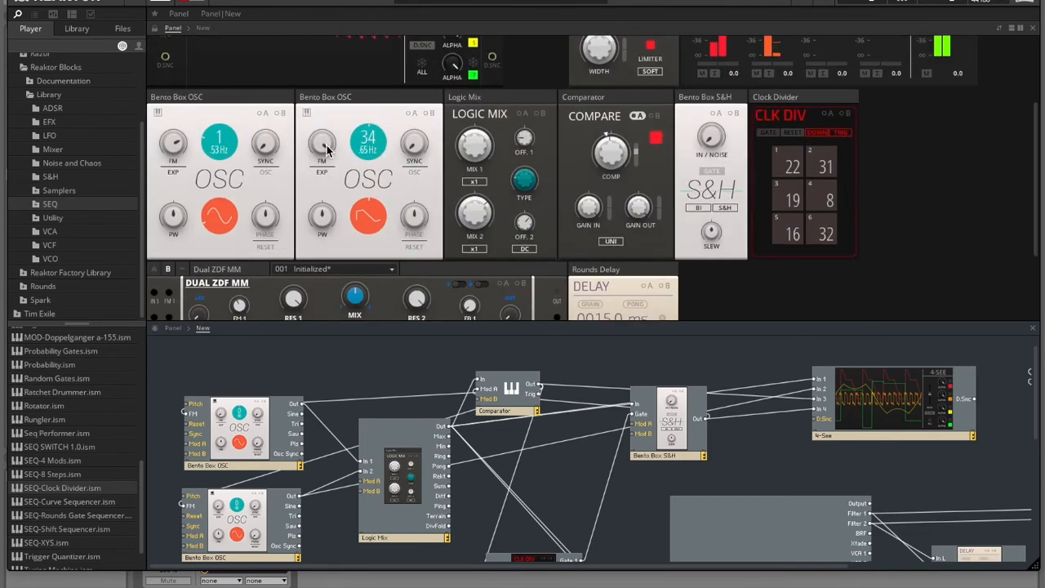
{"action": "scroll", "coordinate": [327, 196], "scroll_direction": "down", "scroll_amount": 3}
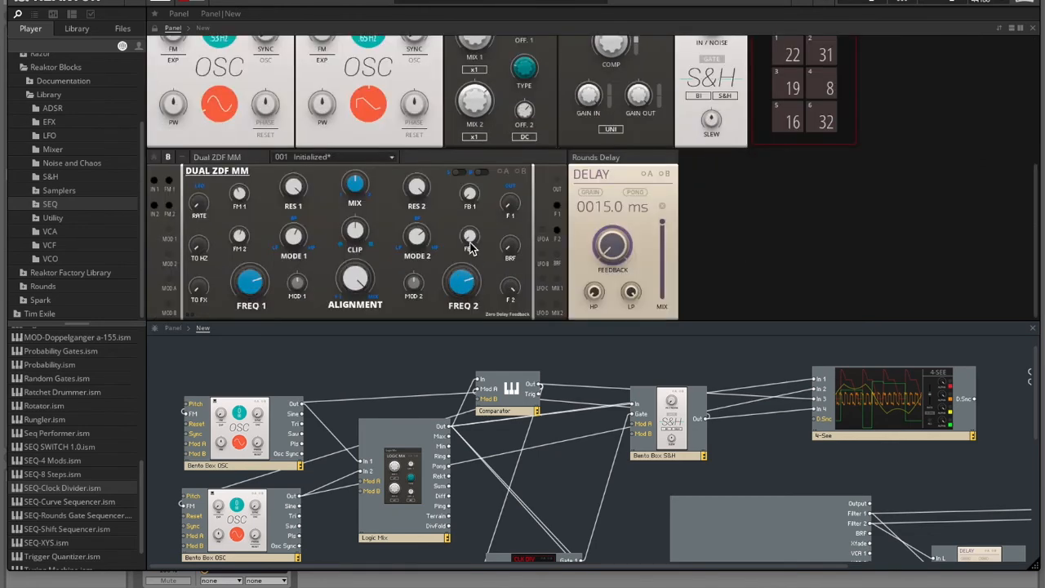
- Set Logic Mix's Mix 1 to -19.1, the Comparator's COMP to -1.9 and the first oscillator to 523.25 Hz
{"action": "scroll", "coordinate": [791, 112], "scroll_direction": "up", "scroll_amount": 3}
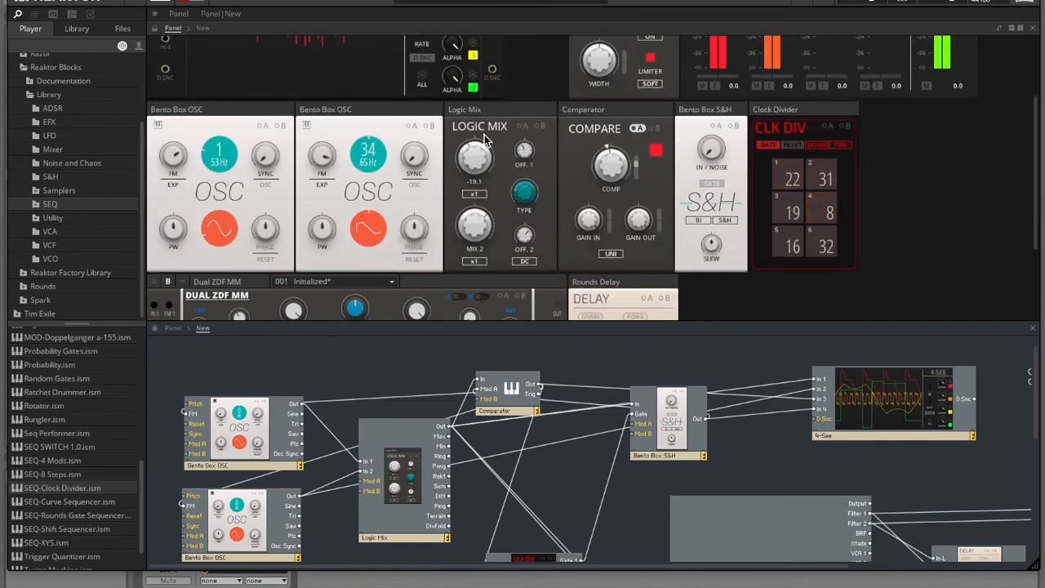
{"action": "left_click_drag", "start_coordinate": [617, 160], "coordinate": [613, 190]}
{"action": "left_click_drag", "start_coordinate": [217, 110], "coordinate": [199, 2]}
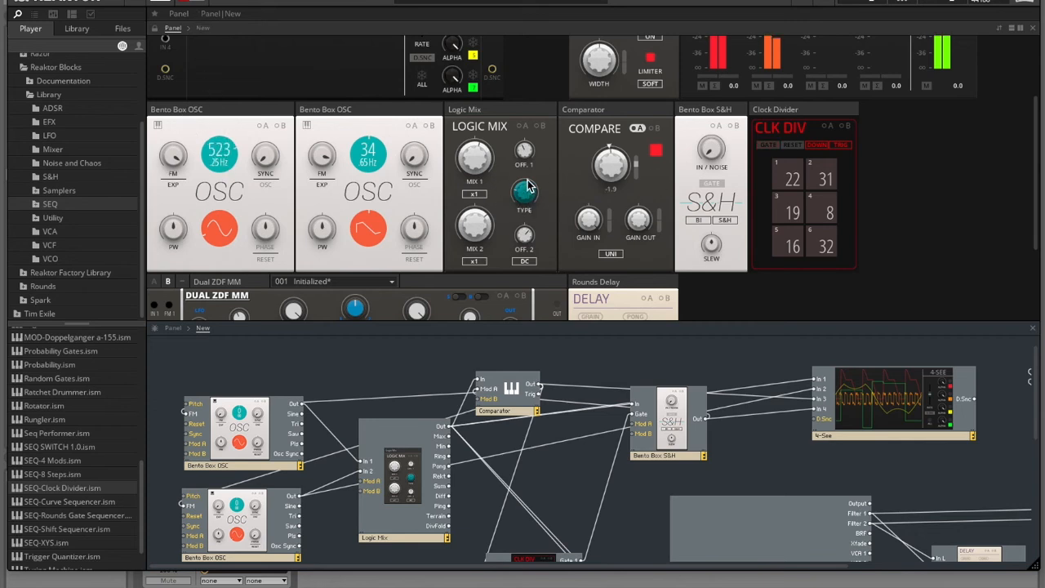
- Raise the Comparator's COMP, set Logic Mix's Offset 1 to 25.0 and the Clock Divider's second division to 41
{"action": "left_click_drag", "start_coordinate": [623, 170], "coordinate": [618, 134]}
{"action": "left_click_drag", "start_coordinate": [485, 106], "coordinate": [488, 135]}
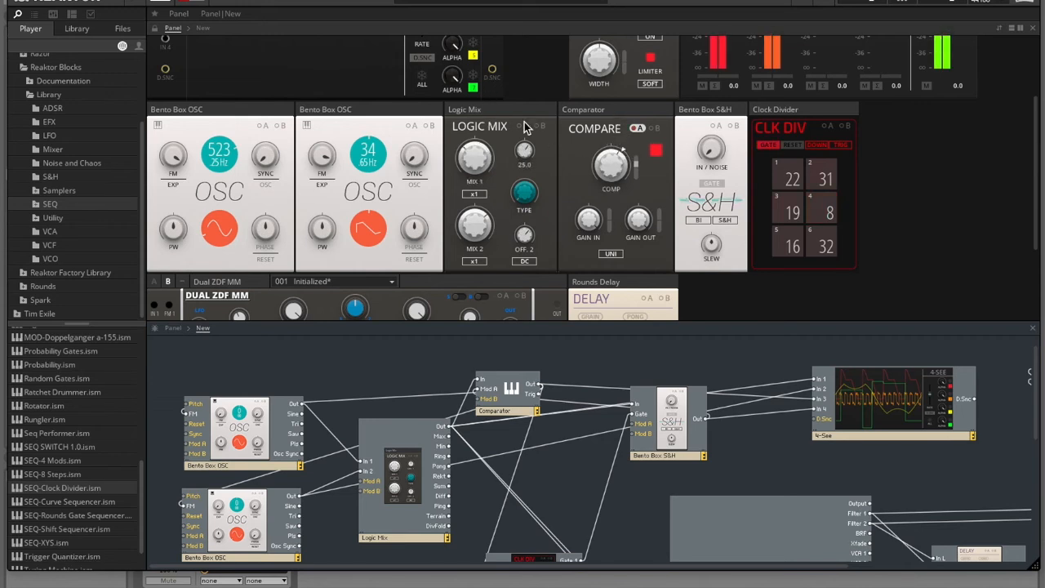
{"action": "left_click_drag", "start_coordinate": [486, 273], "coordinate": [487, 276]}
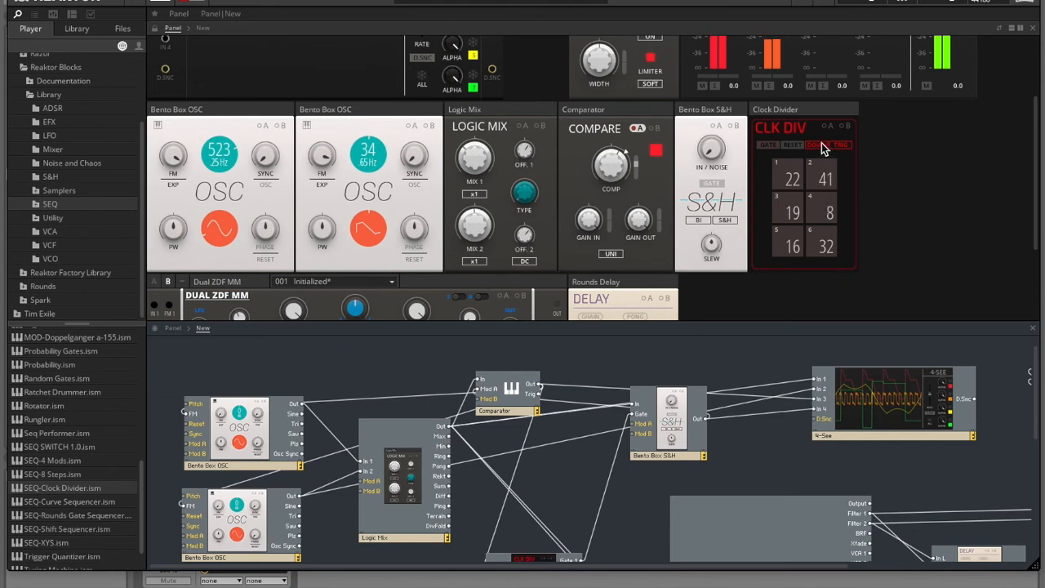
- Retune the first oscillator to 155.56 Hz, set the Clock Divider's second division to 58 and readjust COMP
{"action": "left_click_drag", "start_coordinate": [324, 151], "coordinate": [329, 166]}
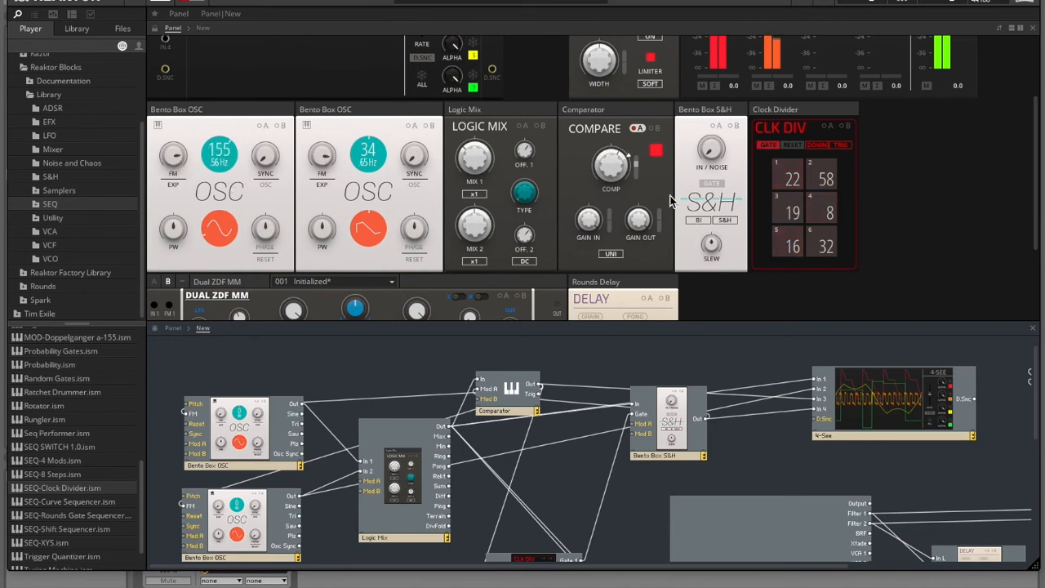
{"action": "mouse_move", "coordinate": [626, 165]}
{"action": "left_mouse_down"}
{"action": "mouse_move", "coordinate": [626, 185]}
{"action": "mouse_move", "coordinate": [625, 167]}
{"action": "left_mouse_up"}
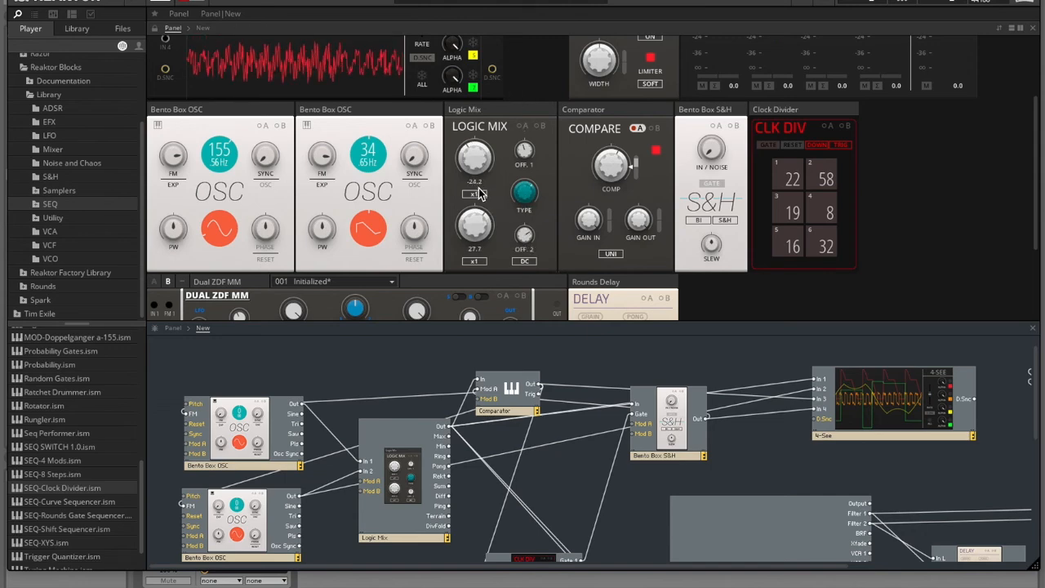
- Retune the oscillators to 3.44 Hz and 8.18 Hz, set the second and third clock divisions to 21 and 5, and Mix 1 to 62.1
{"action": "scroll", "coordinate": [523, 180], "scroll_direction": "up", "scroll_amount": 3}
{"action": "scroll", "coordinate": [714, 124], "scroll_direction": "down", "scroll_amount": 3}
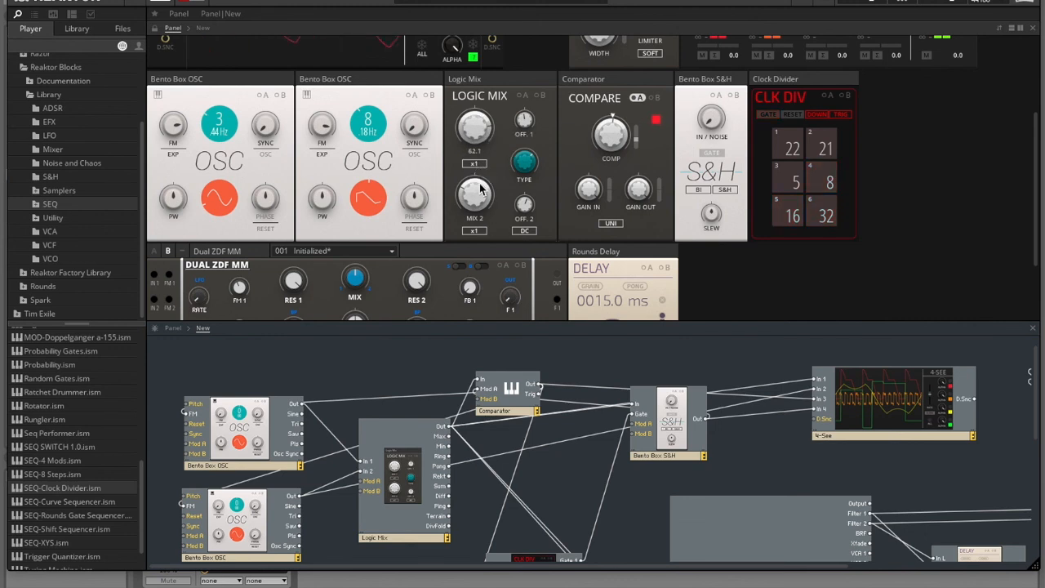
{"action": "scroll", "coordinate": [334, 139], "scroll_direction": "down", "scroll_amount": 1}
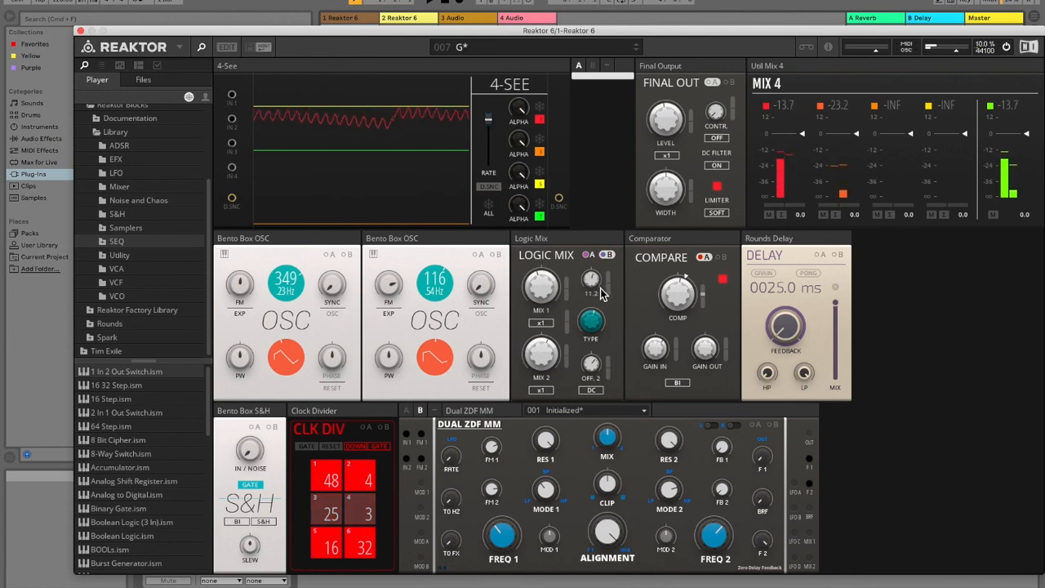
- In snapshot 007 G, raise Logic Mix's Offset 1 to about 30 and readjust the Final Output level
{"action": "left_click_drag", "start_coordinate": [601, 278], "coordinate": [600, 273]}
{"action": "left_click_drag", "start_coordinate": [671, 107], "coordinate": [674, 205]}
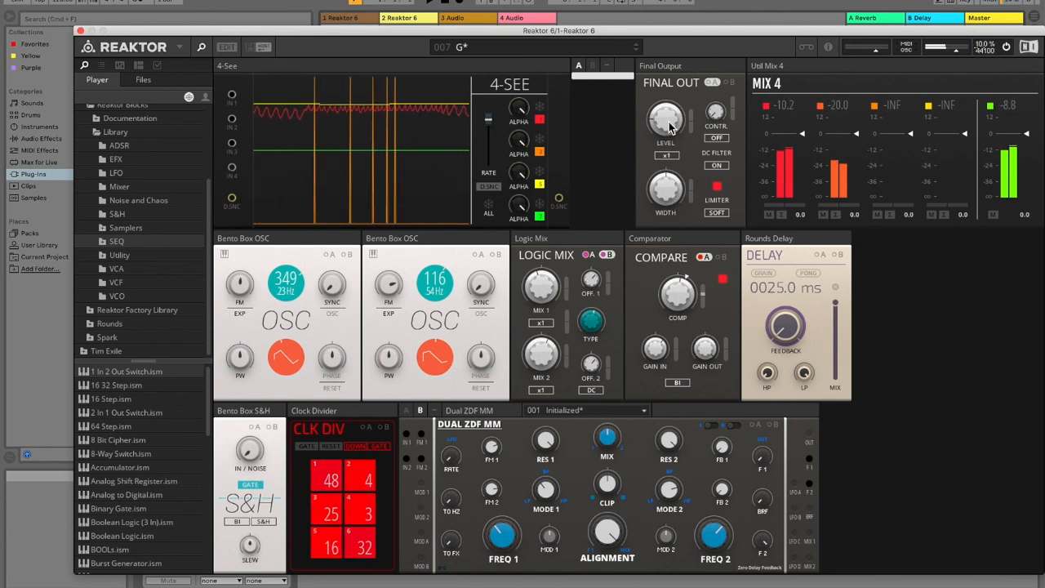
{"action": "left_click_drag", "start_coordinate": [669, 124], "coordinate": [670, 113]}
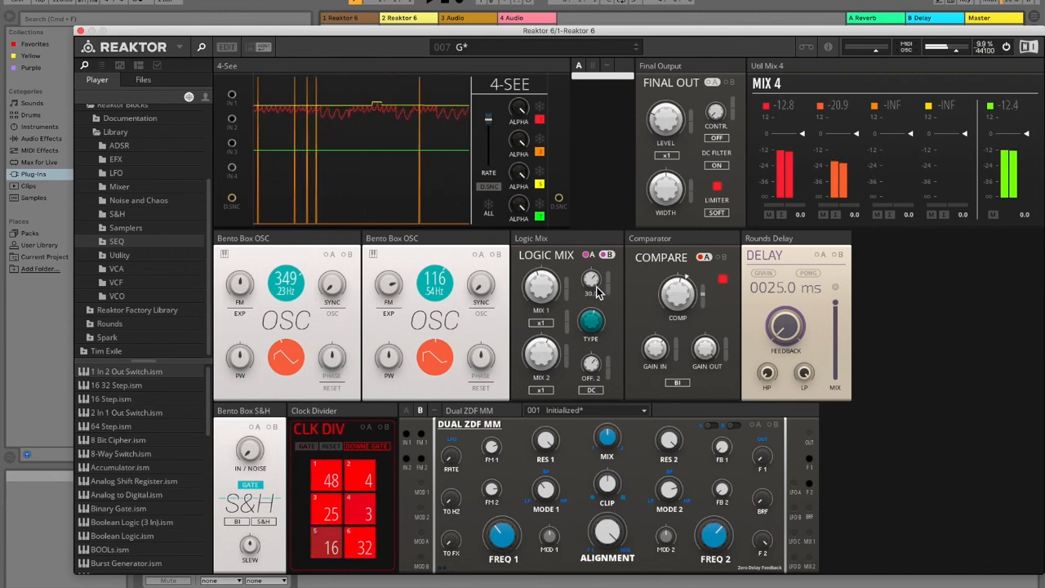
{"action": "left_click_drag", "start_coordinate": [596, 289], "coordinate": [598, 294]}
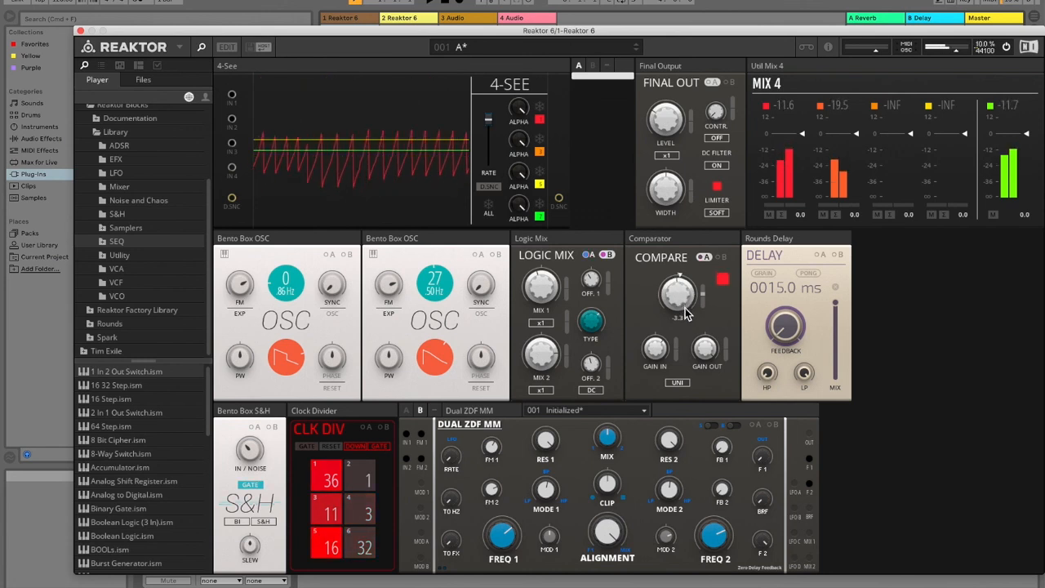
- Recall snapshot 001 A and lower the Comparator's COMP to -6.1
{"action": "left_click_drag", "start_coordinate": [686, 312], "coordinate": [686, 313]}
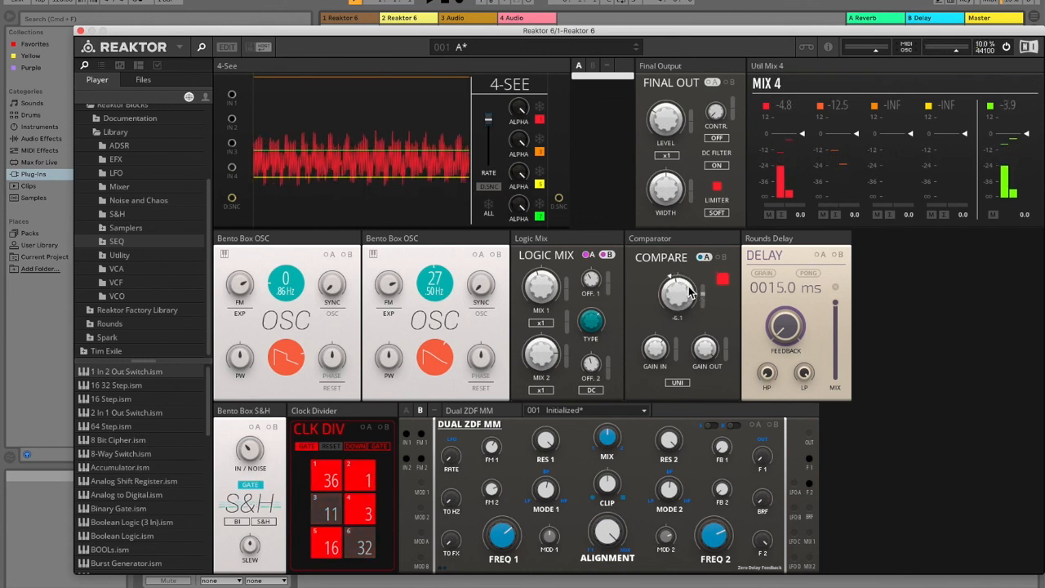